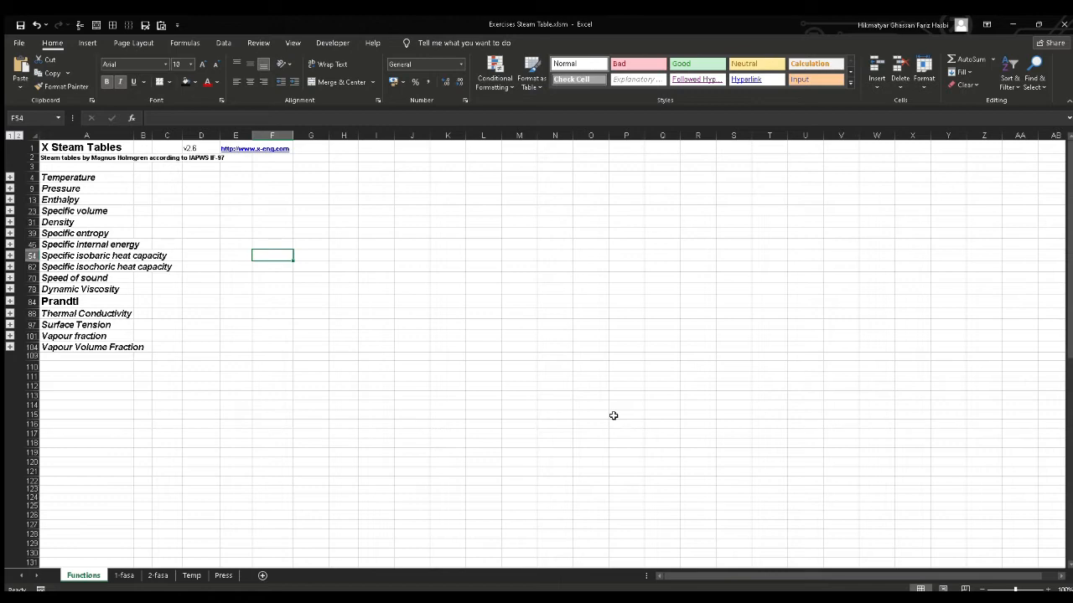
Expand the Temperature, Pressure and Enthalpy groups on the Functions sheet
{"action": "left_click", "coordinate": [285, 233]}
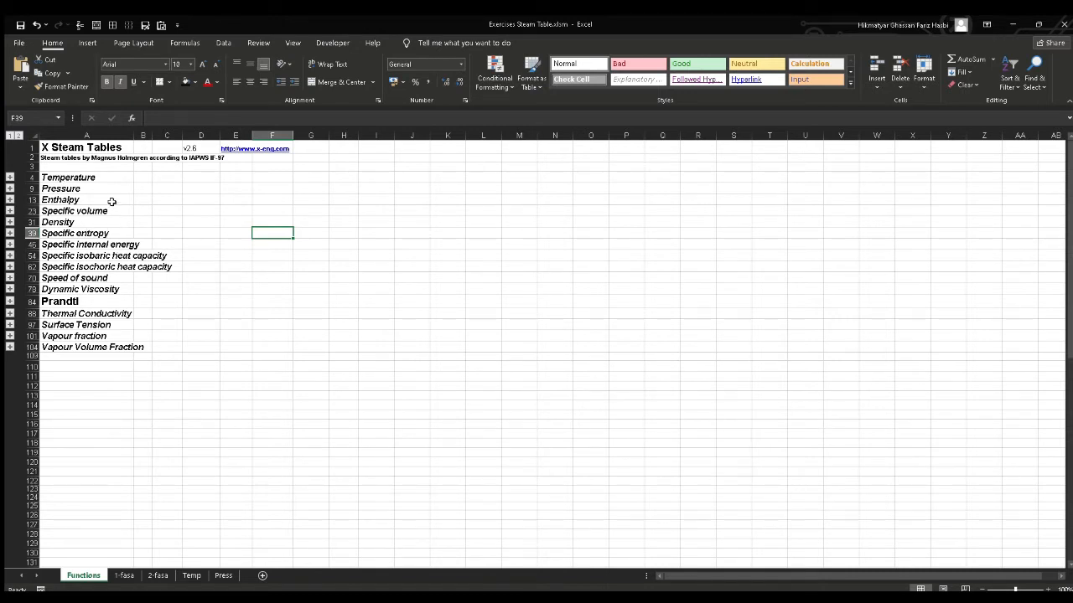
{"action": "left_click", "coordinate": [8, 177]}
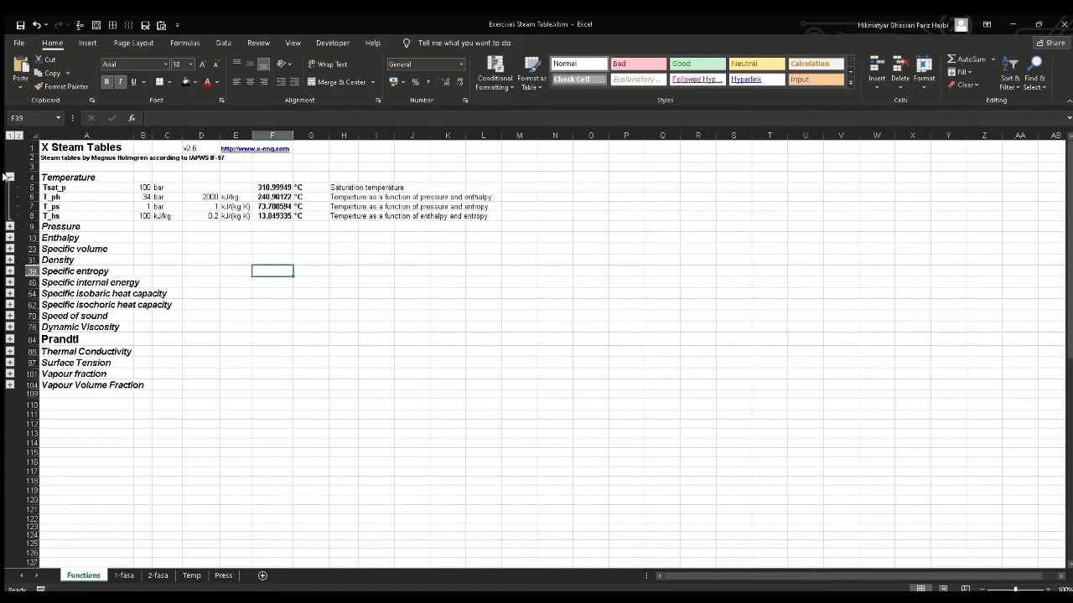
{"action": "left_click", "coordinate": [9, 227]}
{"action": "left_click", "coordinate": [9, 266]}
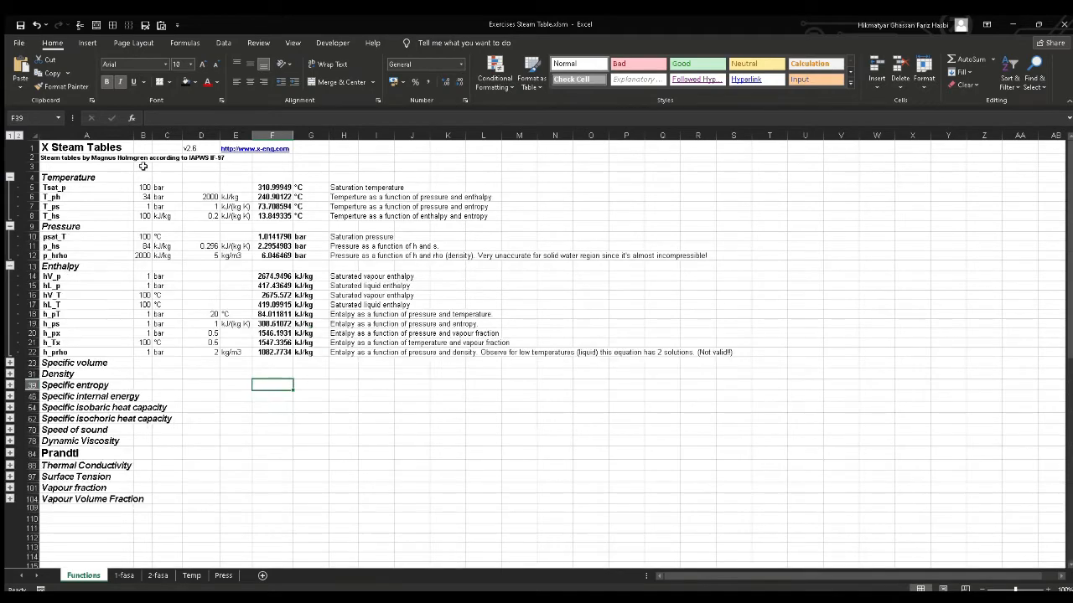
Examine the Temperature group's function names, input values, units and the result formula for Tsat_p
{"action": "left_click_drag", "start_coordinate": [109, 191], "coordinate": [80, 214]}
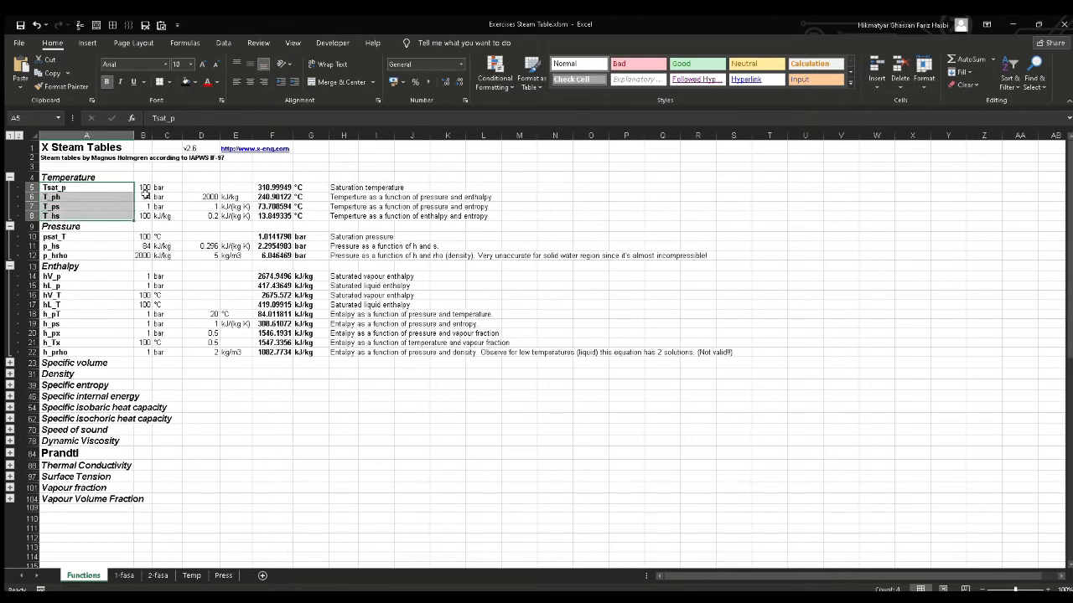
{"action": "left_click_drag", "start_coordinate": [141, 189], "coordinate": [145, 211]}
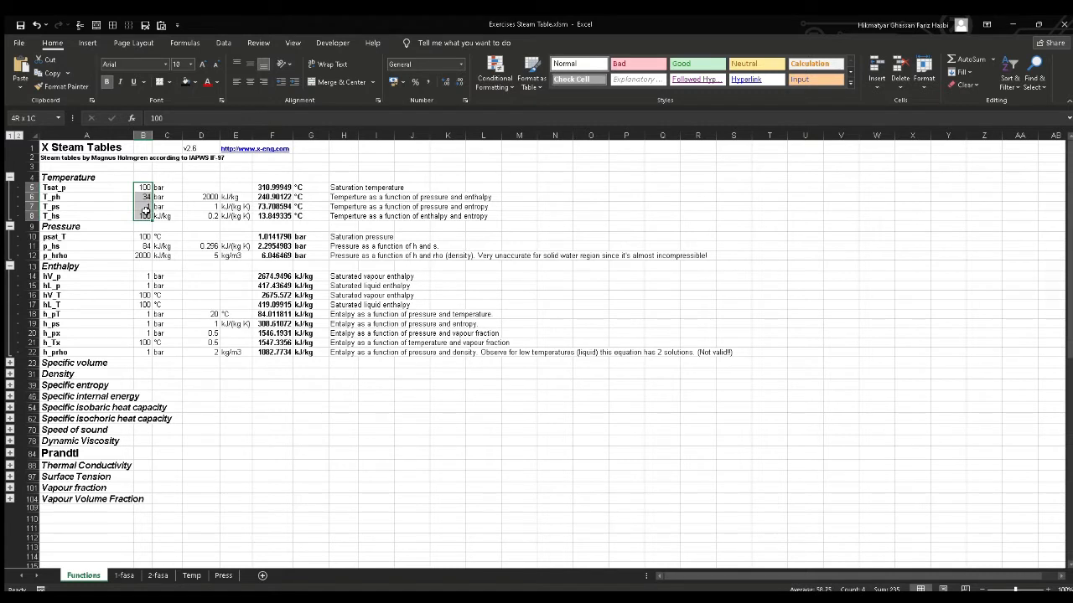
{"action": "left_click", "coordinate": [144, 186]}
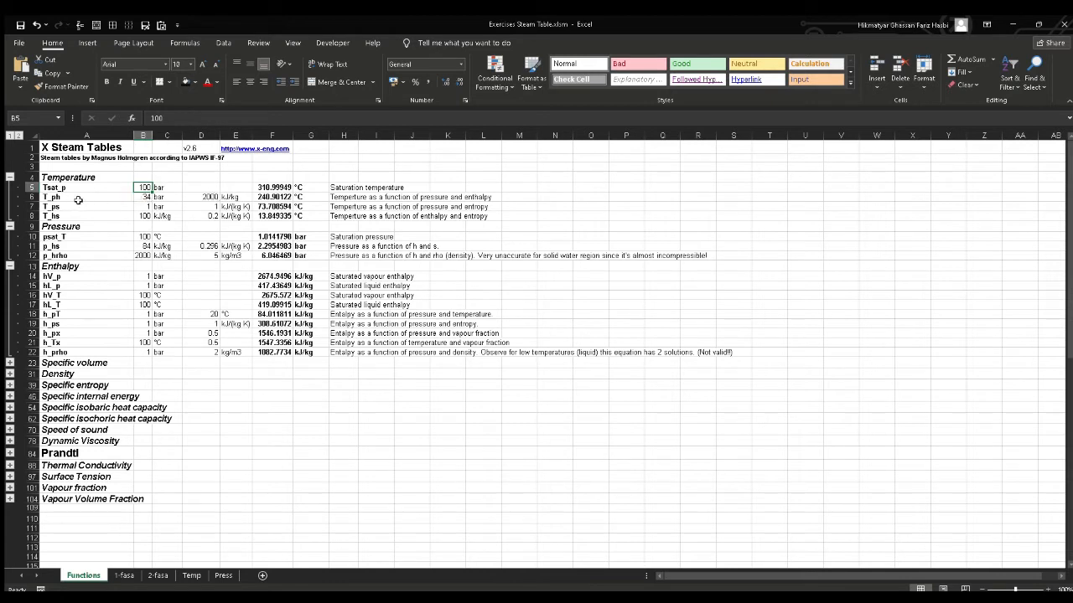
{"action": "left_click", "coordinate": [199, 197]}
{"action": "left_click", "coordinate": [160, 200]}
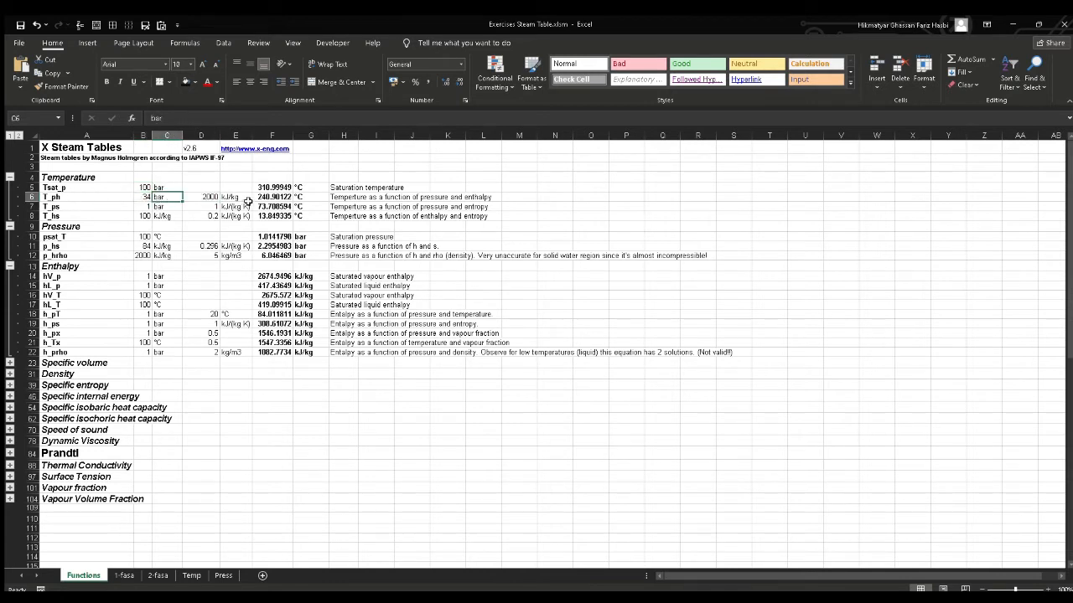
{"action": "left_click", "coordinate": [247, 201]}
{"action": "mouse_move", "coordinate": [260, 189]}
{"action": "left_mouse_down"}
{"action": "mouse_move", "coordinate": [275, 218]}
{"action": "mouse_move", "coordinate": [272, 183]}
{"action": "left_mouse_up"}
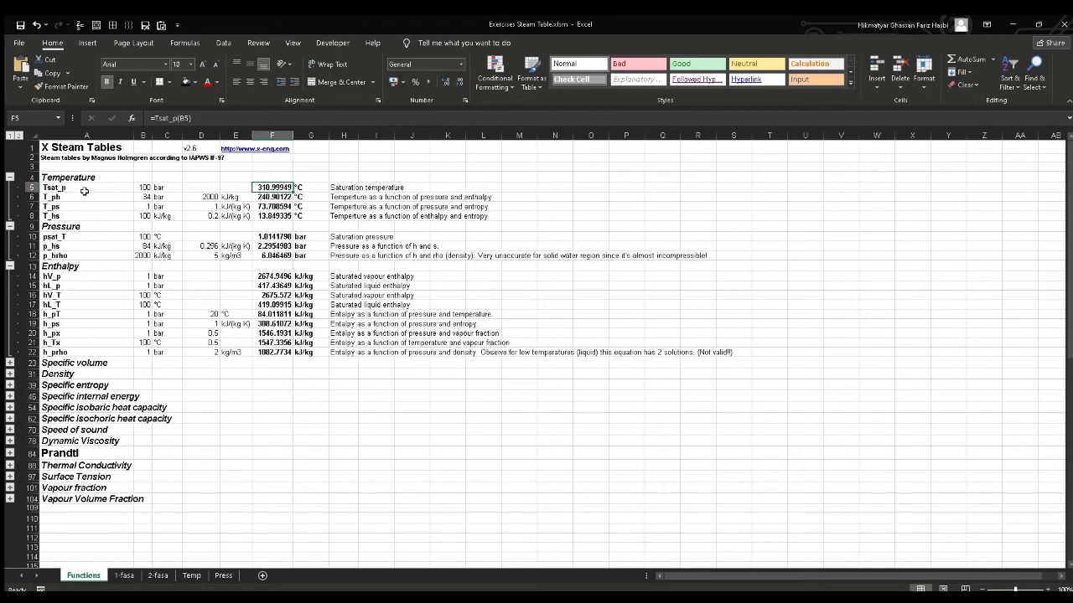
{"action": "left_click", "coordinate": [79, 180]}
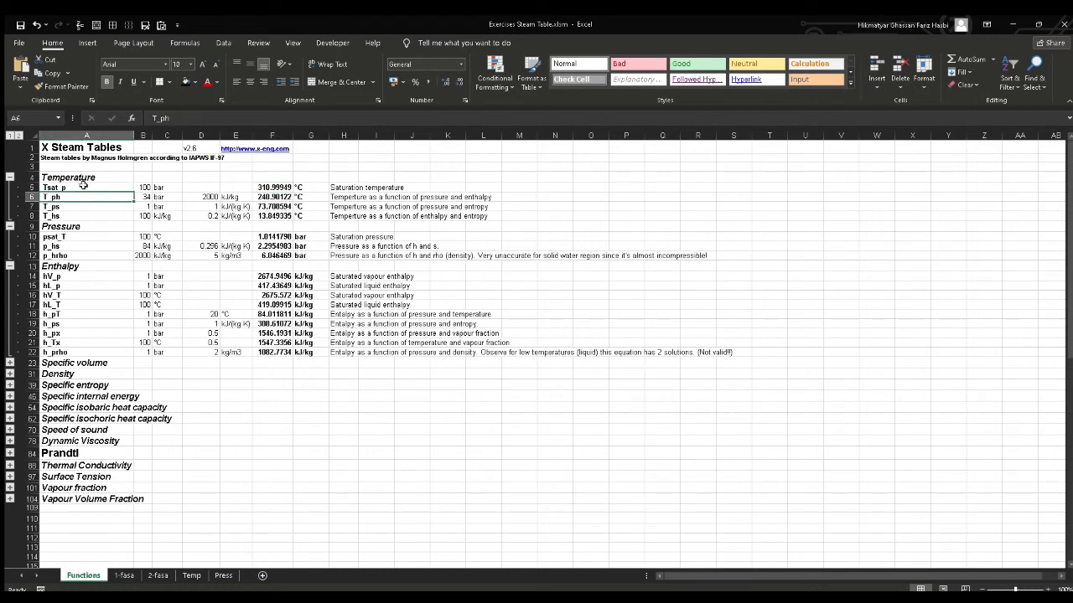
{"action": "left_click", "coordinate": [72, 186]}
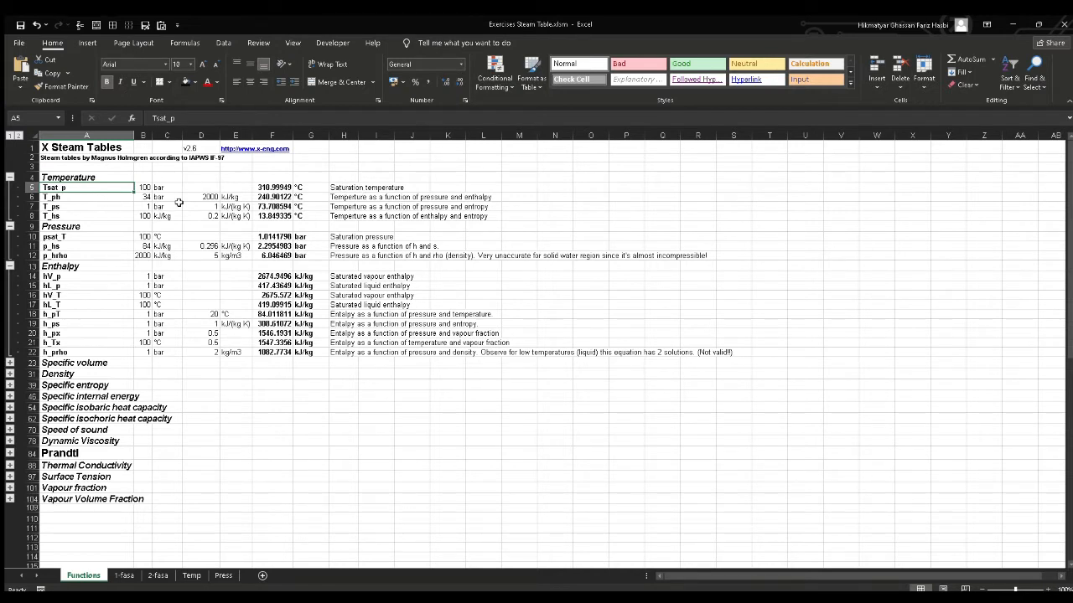
Enter the test formula =Tsat_p(B5) in cell M5 to calculate the saturation temperature from the pressure
{"action": "left_click", "coordinate": [519, 187]}
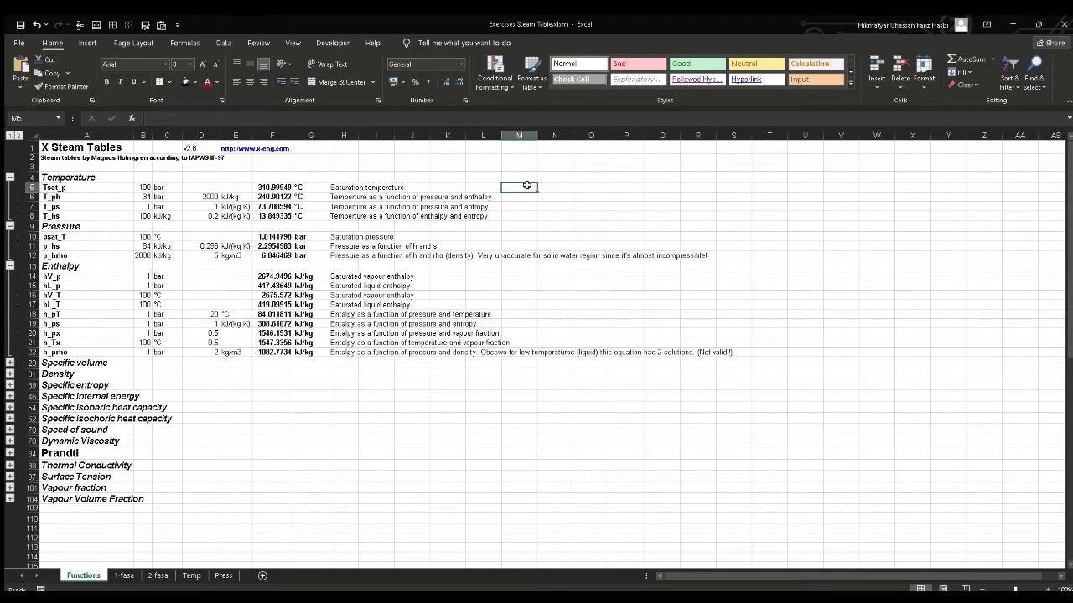
{"action": "type", "text": "="}
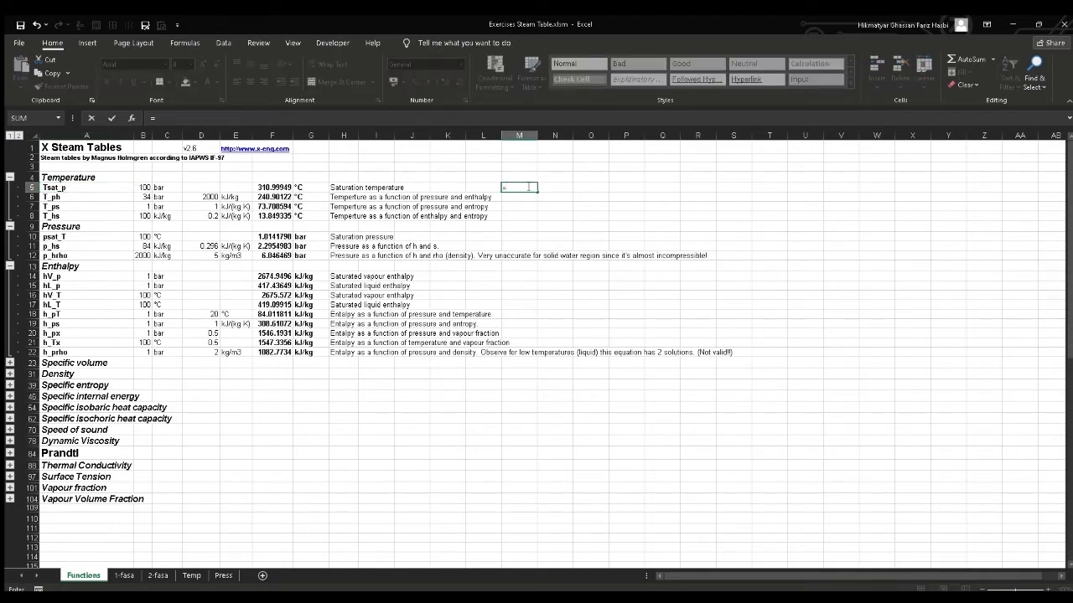
{"action": "type", "text": "tsa"}
{"action": "key", "text": "Tab"}
{"action": "left_click", "coordinate": [139, 188]}
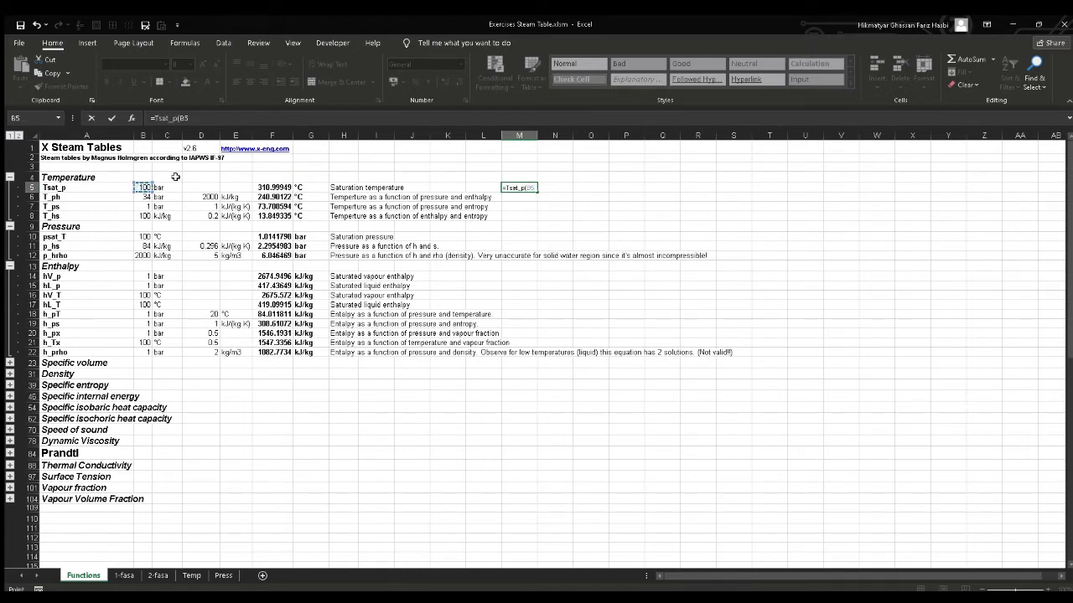
{"action": "type", "text": ")"}
{"action": "key", "text": "Return"}
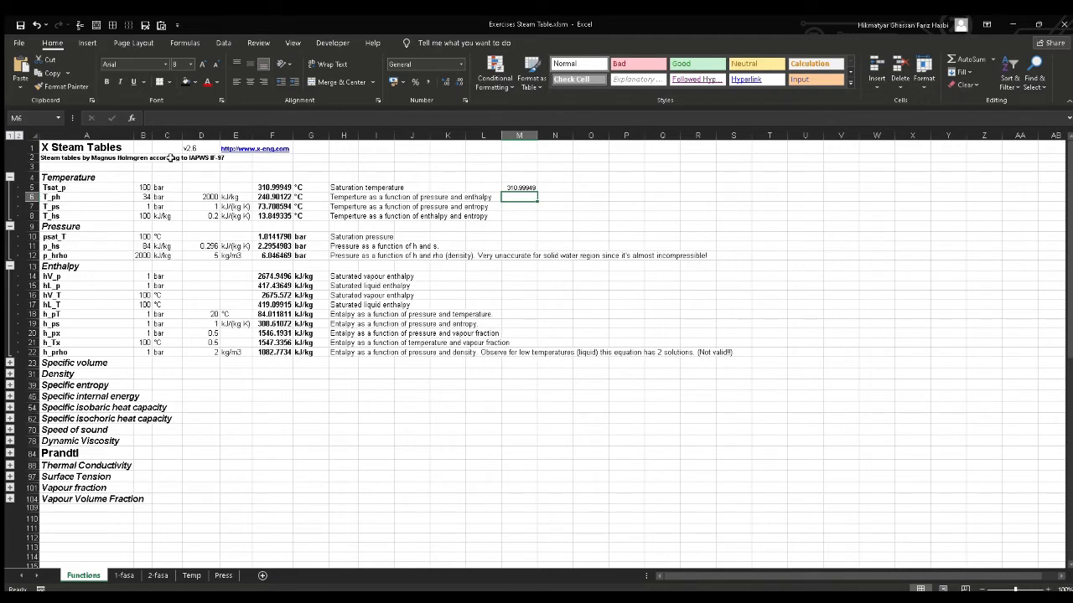
Check the functions' input and output unit columns, and clear the test formula from cell M5
{"action": "left_click_drag", "start_coordinate": [160, 189], "coordinate": [168, 353]}
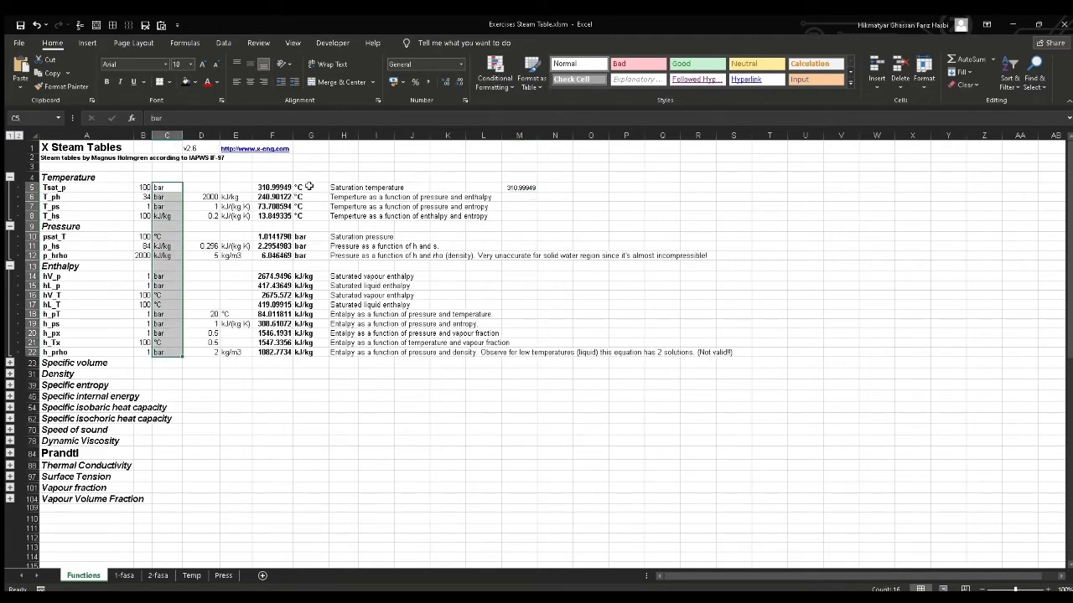
{"action": "left_click_drag", "start_coordinate": [310, 187], "coordinate": [303, 211]}
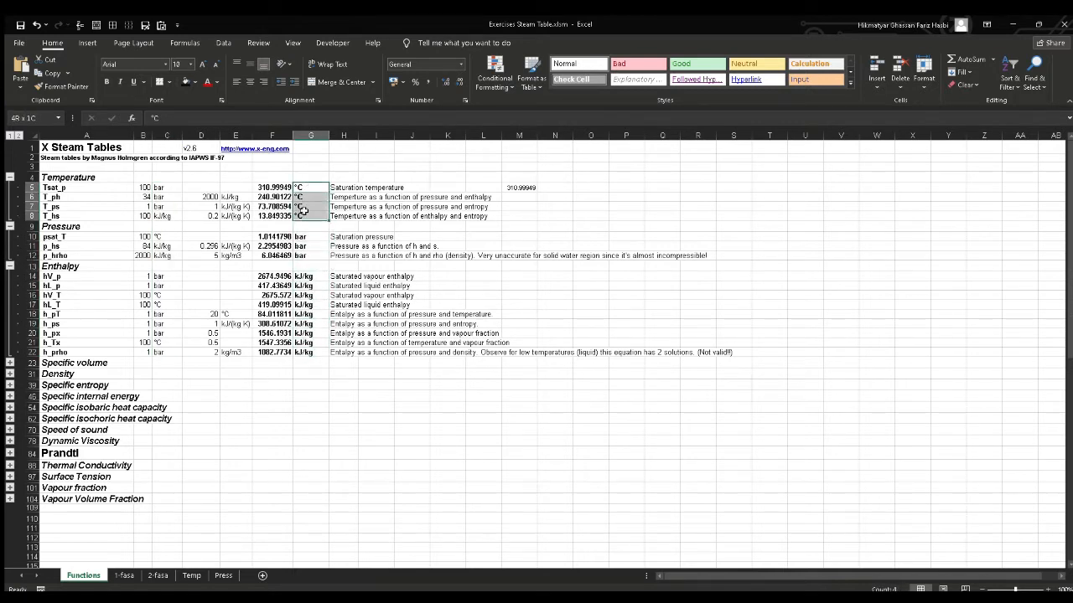
{"action": "left_click", "coordinate": [320, 284]}
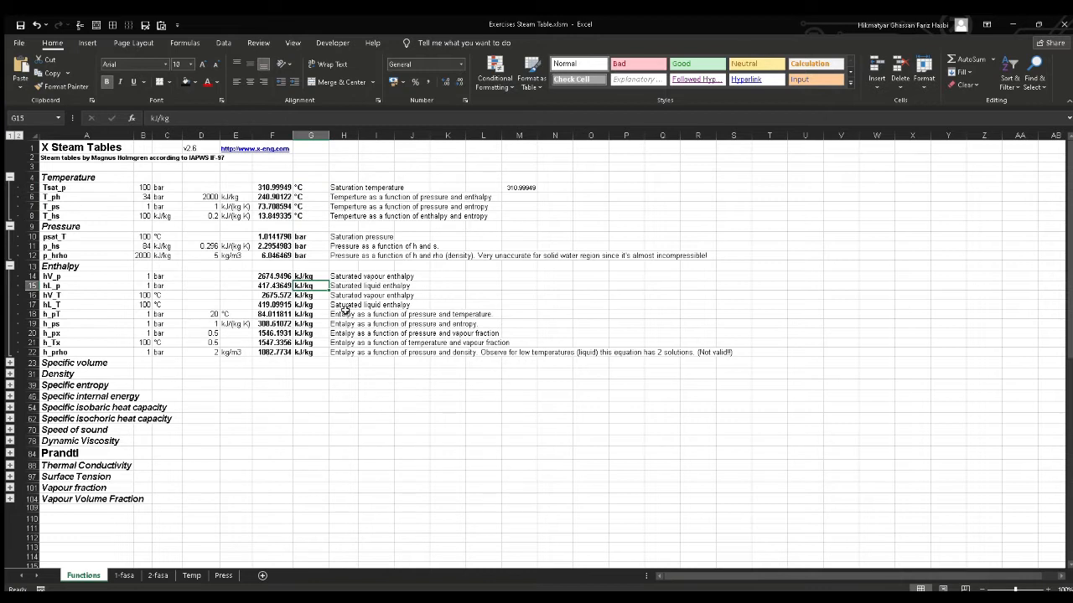
{"action": "left_click", "coordinate": [518, 186]}
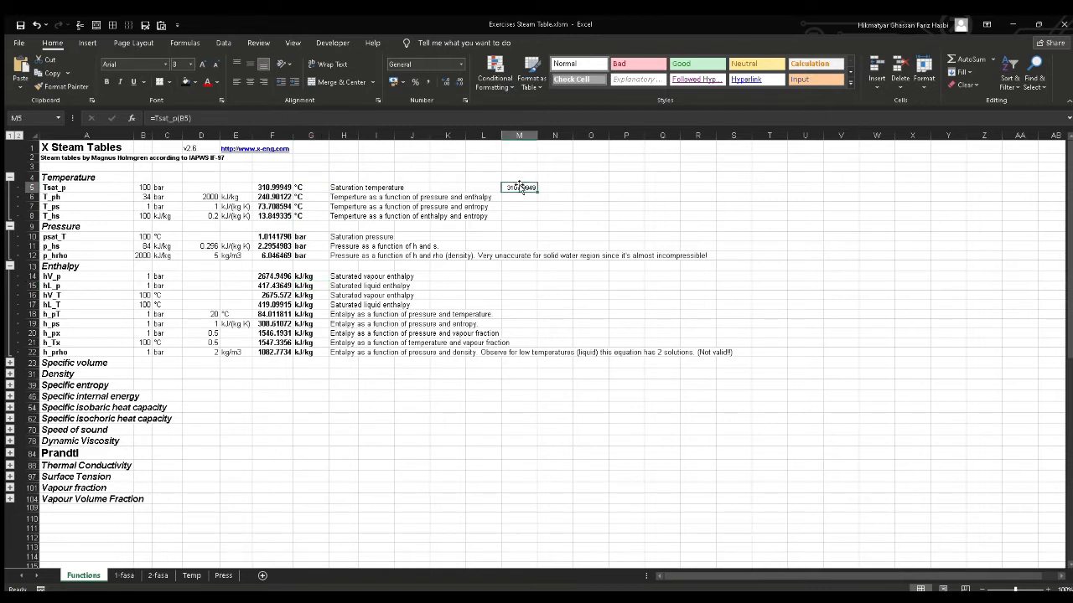
{"action": "key", "text": "Delete"}
Examine the given temperatures, given pressures and property column headings on the 1-fasa sheet
{"action": "left_click", "coordinate": [124, 575]}
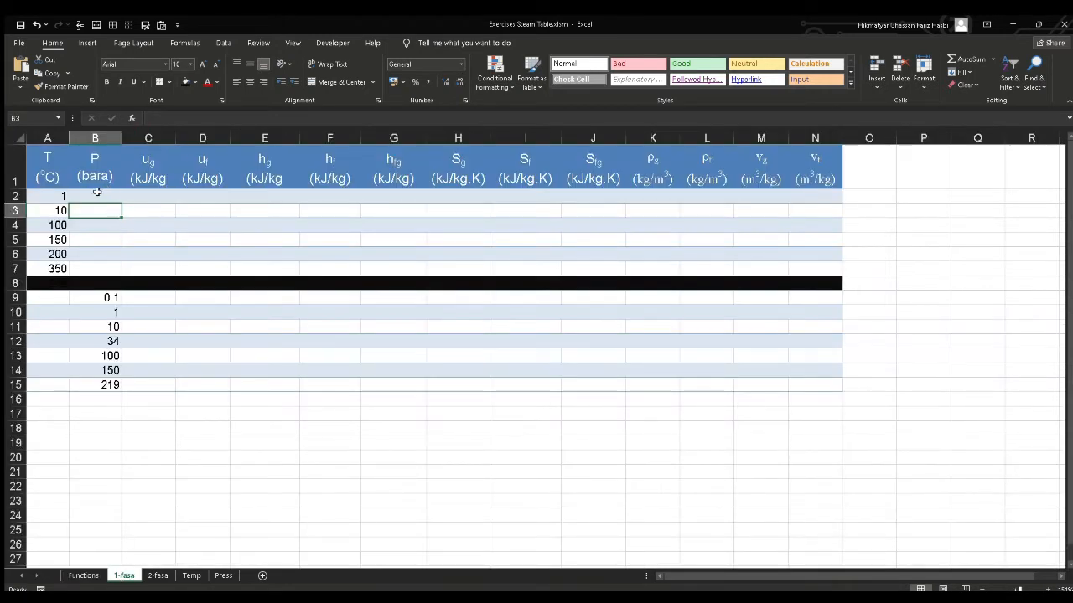
{"action": "left_click_drag", "start_coordinate": [42, 198], "coordinate": [48, 269]}
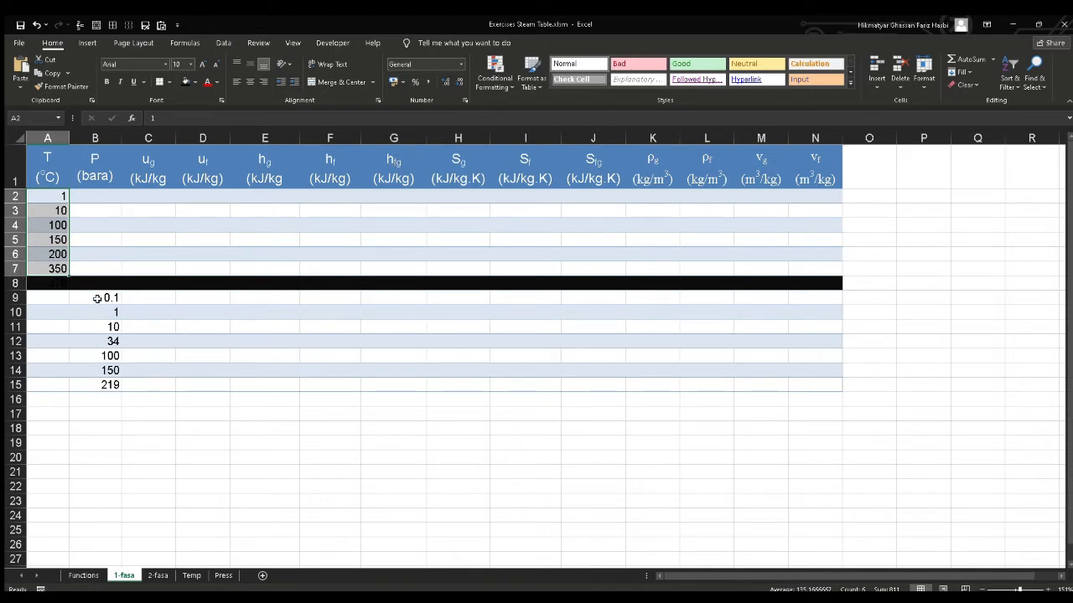
{"action": "left_click", "coordinate": [116, 298]}
{"action": "left_click_drag", "start_coordinate": [116, 297], "coordinate": [106, 384]}
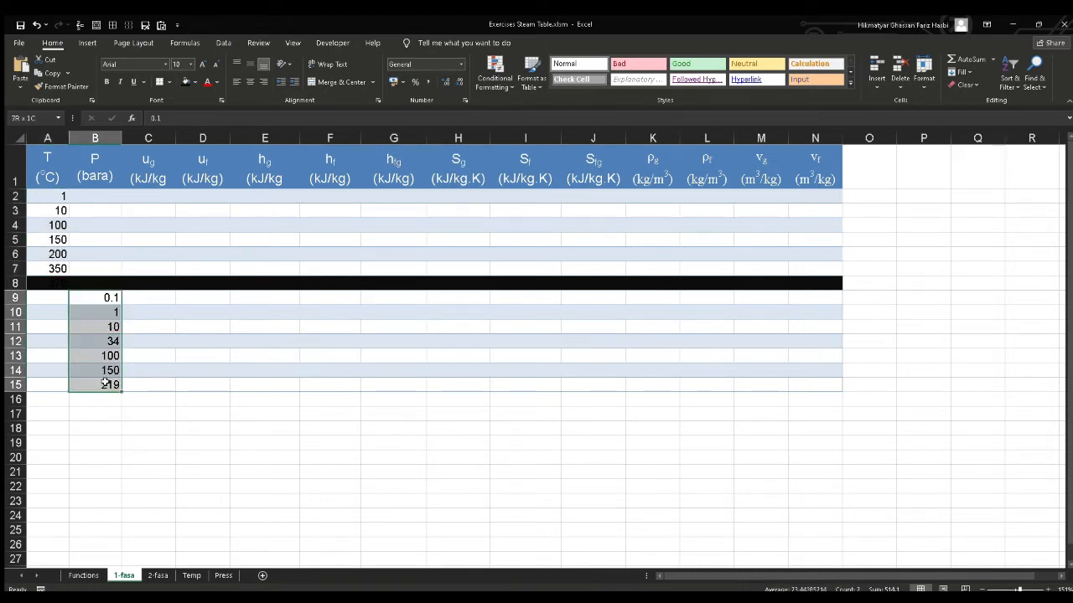
{"action": "left_click", "coordinate": [89, 200]}
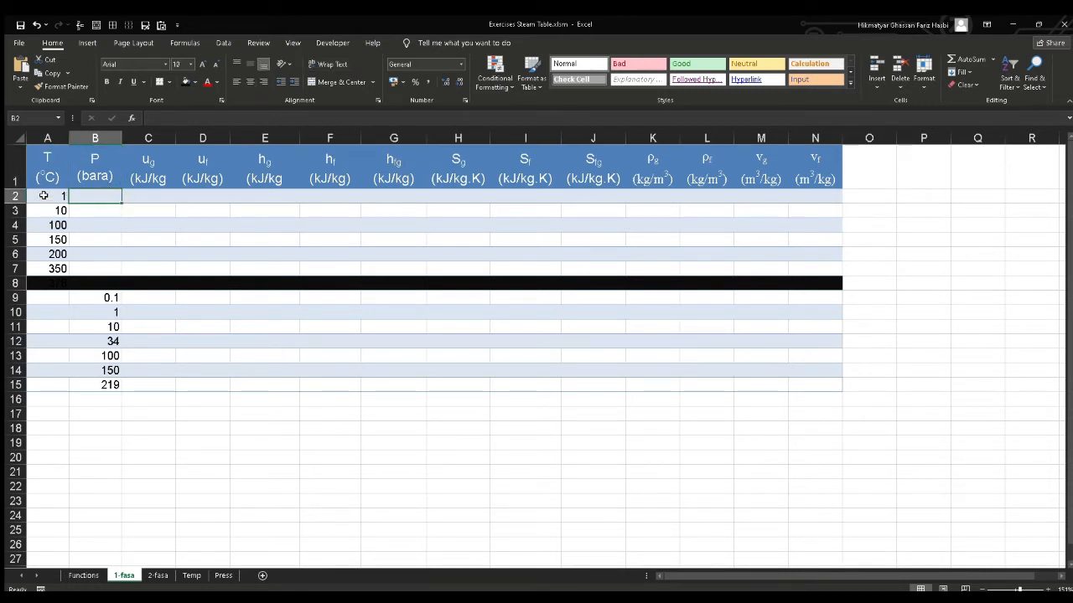
{"action": "left_click_drag", "start_coordinate": [43, 198], "coordinate": [102, 336]}
{"action": "left_click", "coordinate": [95, 199]}
{"action": "left_click_drag", "start_coordinate": [97, 155], "coordinate": [830, 172]}
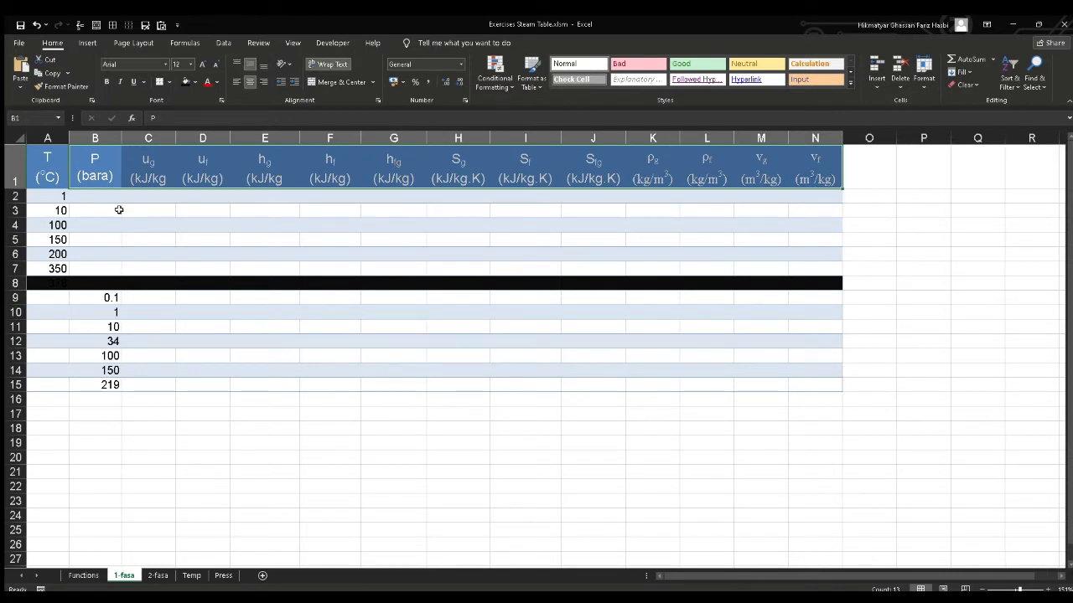
Calculate the saturation pressure in cell B2 with the formula =psat_T(A2)
{"action": "left_click", "coordinate": [96, 194]}
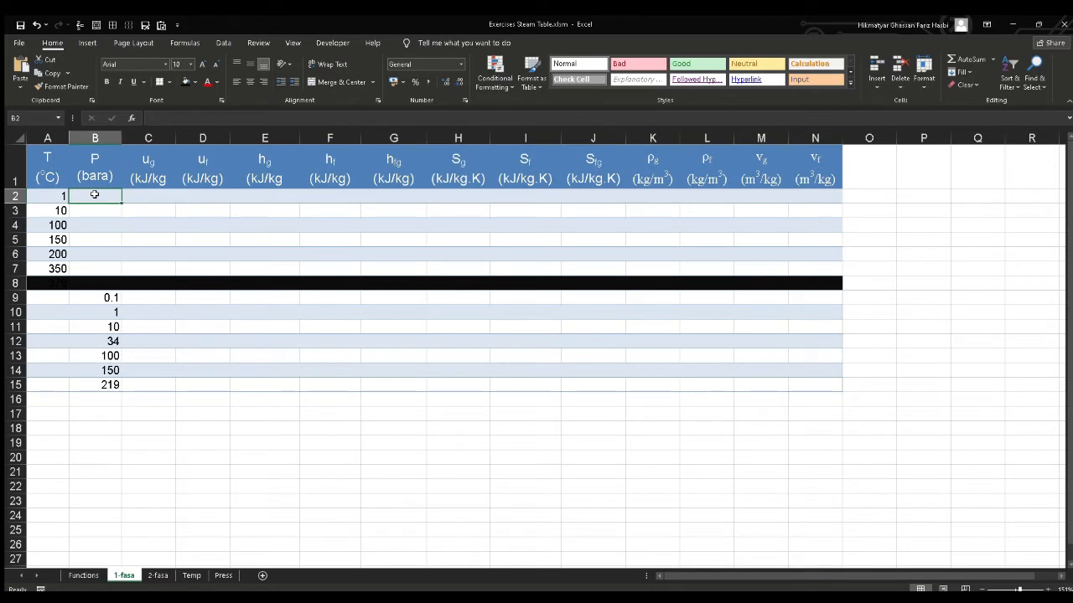
{"action": "type", "text": "="}
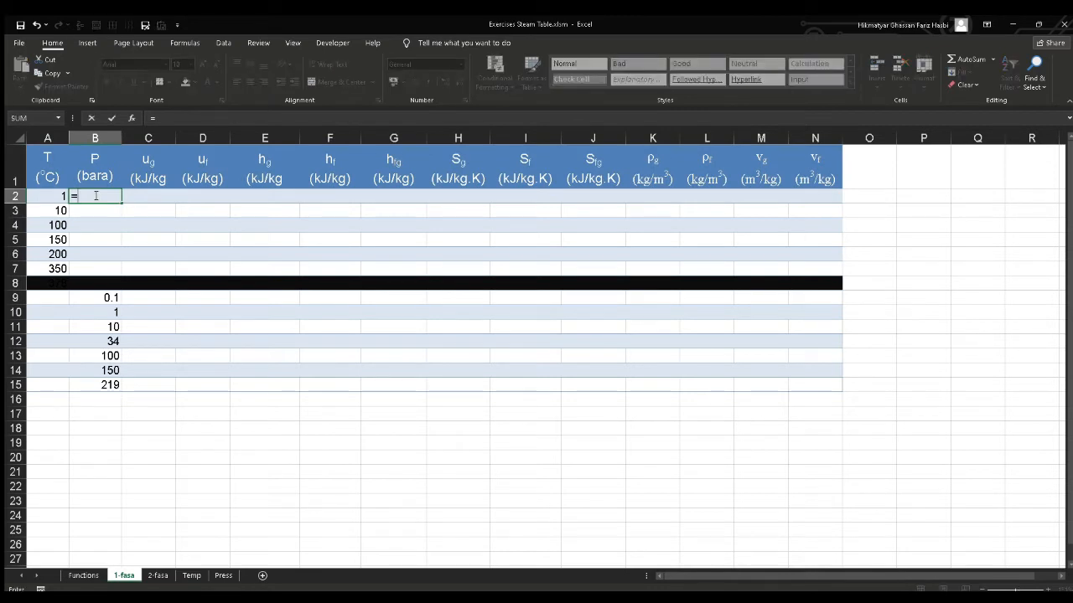
{"action": "type", "text": "psat_T("}
{"action": "left_click", "coordinate": [45, 196]}
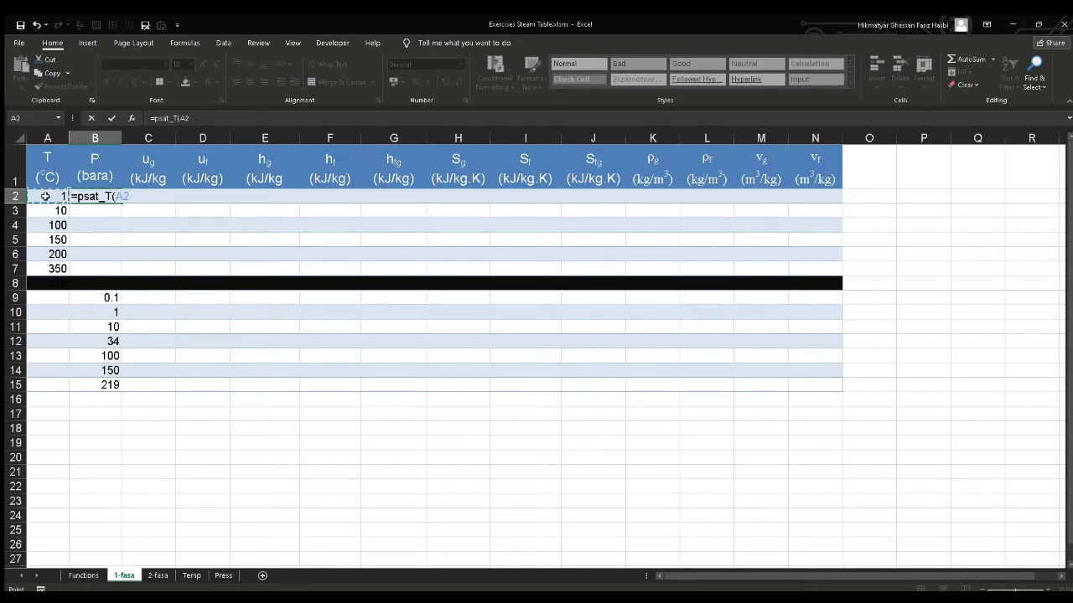
{"action": "key", "text": "Return"}
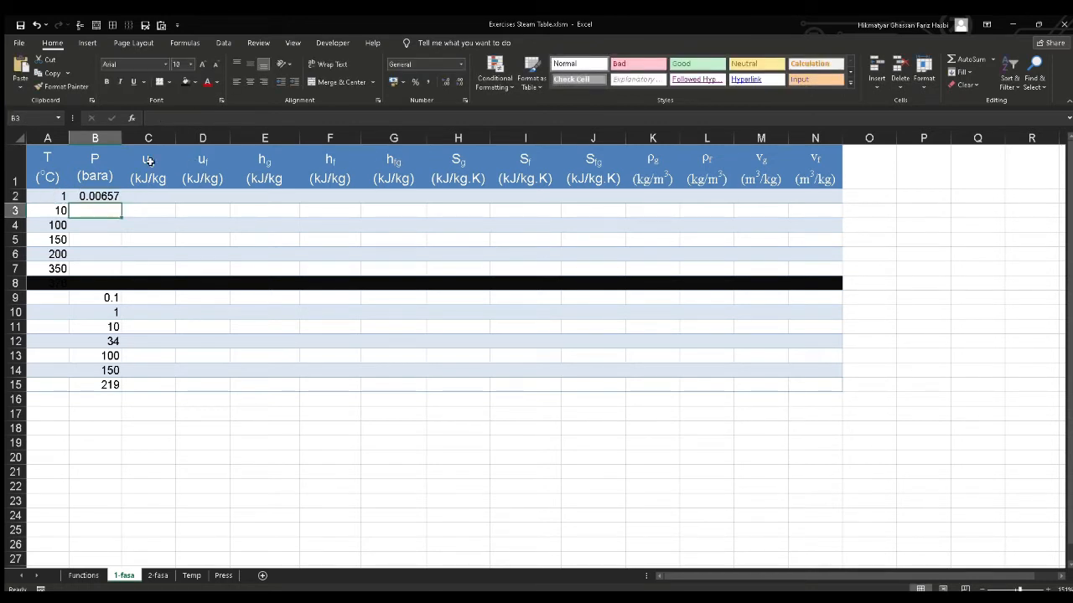
Check the vapour and liquid enthalpy function names on the Functions sheet, and enter =uV_T(A2) in cell C2 of the 1-fasa sheet
{"action": "left_click", "coordinate": [157, 198]}
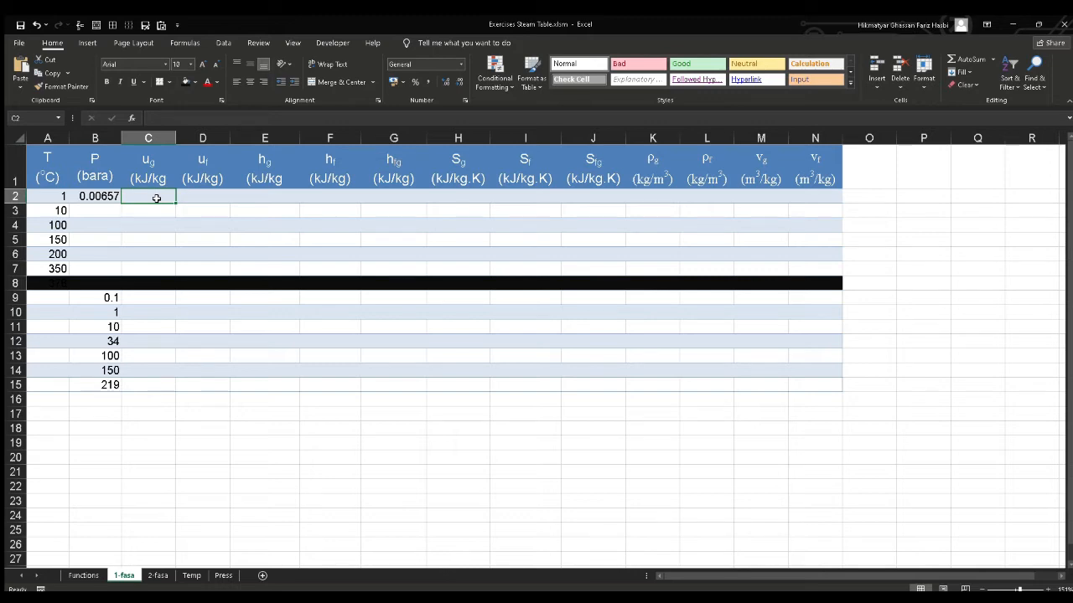
{"action": "left_click", "coordinate": [84, 576]}
{"action": "left_click", "coordinate": [67, 278]}
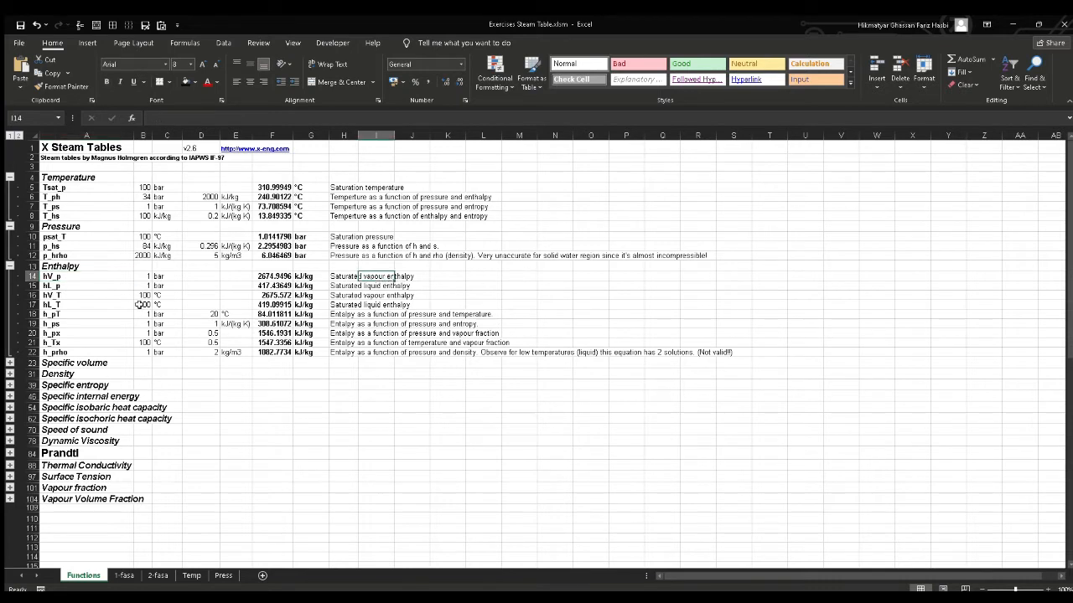
{"action": "left_click", "coordinate": [66, 286]}
{"action": "left_click", "coordinate": [344, 288]}
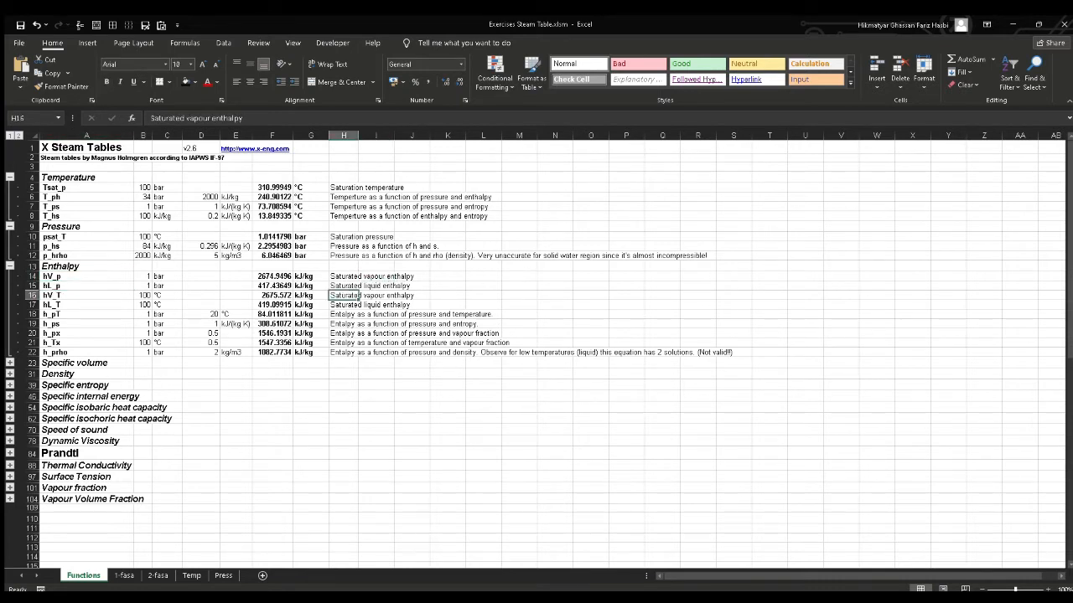
{"action": "left_click", "coordinate": [124, 575]}
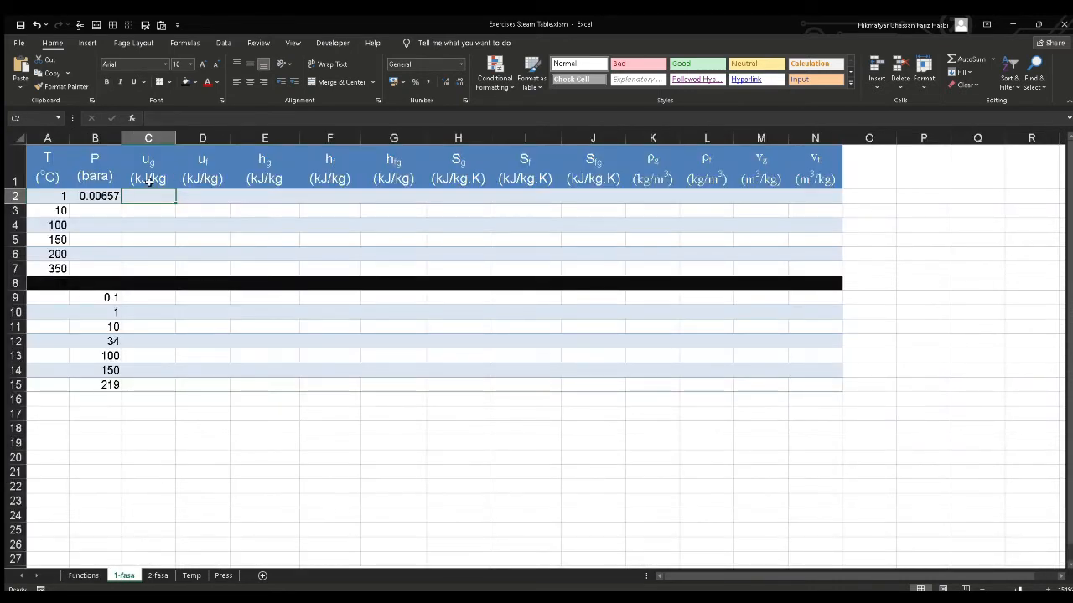
{"action": "type", "text": "=u"}
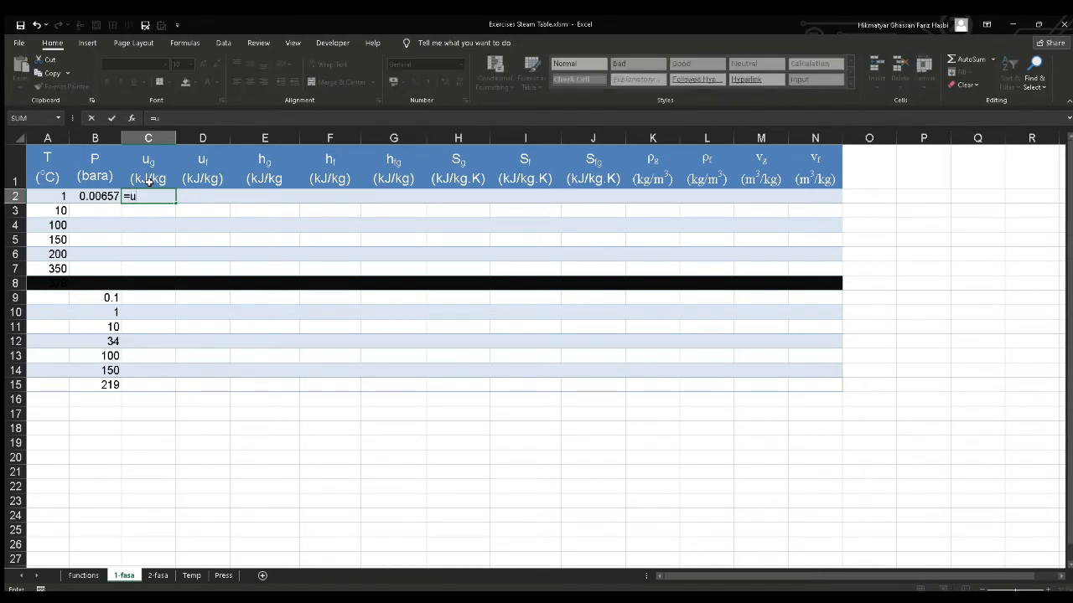
{"action": "type", "text": "V_T("}
{"action": "left_click", "coordinate": [61, 196]}
{"action": "key", "text": "Return"}
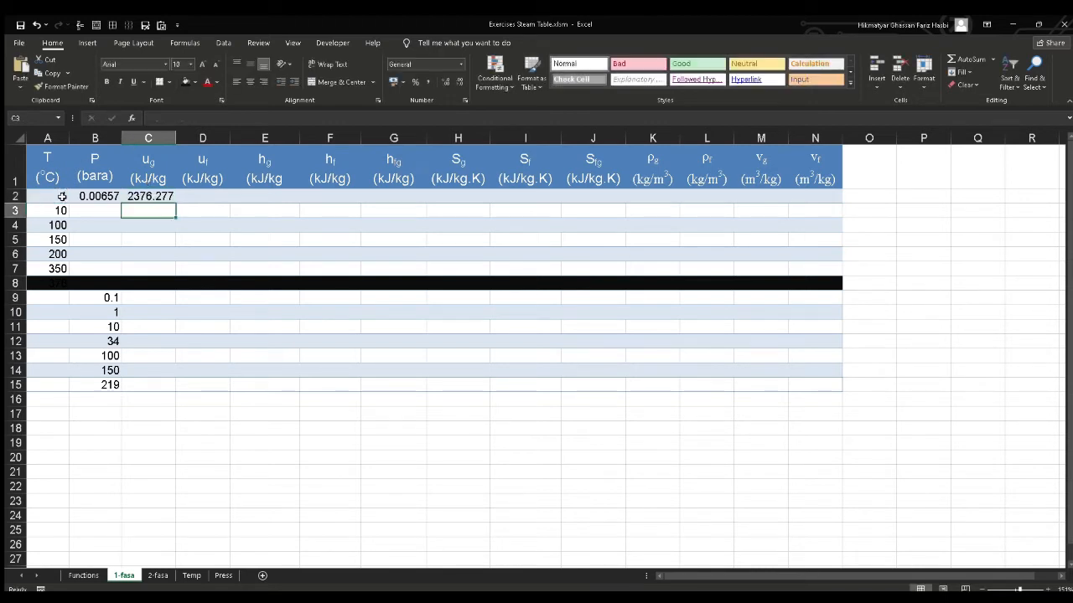
Calculate the saturated liquid internal energy in cell D2 with the formula =uL_T(A2)
{"action": "key", "text": "Right"}
{"action": "key", "text": "Up"}
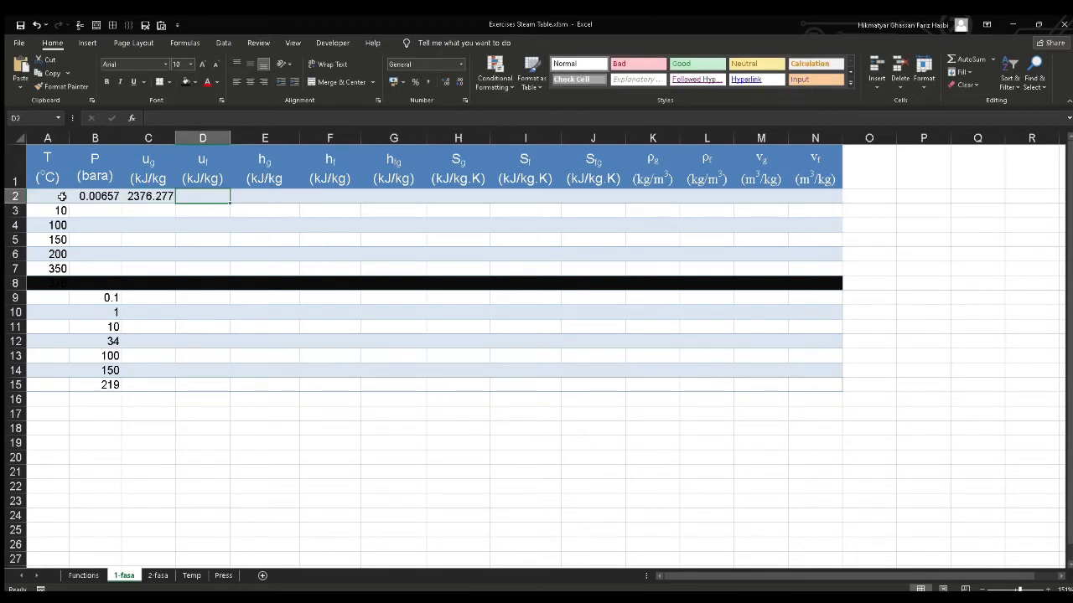
{"action": "type", "text": "=u"}
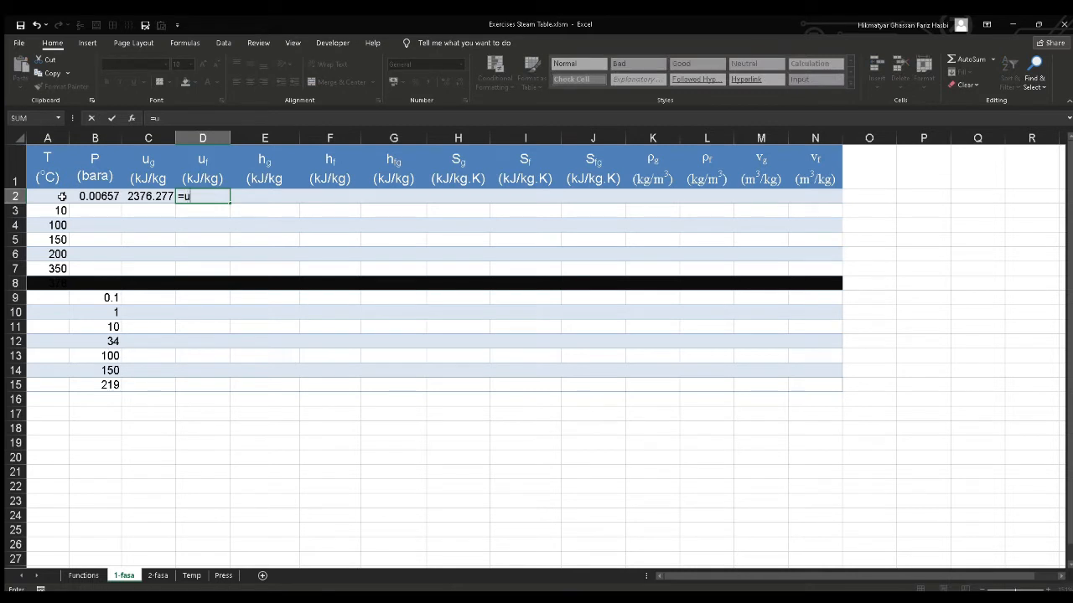
{"action": "type", "text": "l"}
{"action": "key", "text": "Tab"}
{"action": "left_click", "coordinate": [52, 196]}
{"action": "key", "text": "Return"}
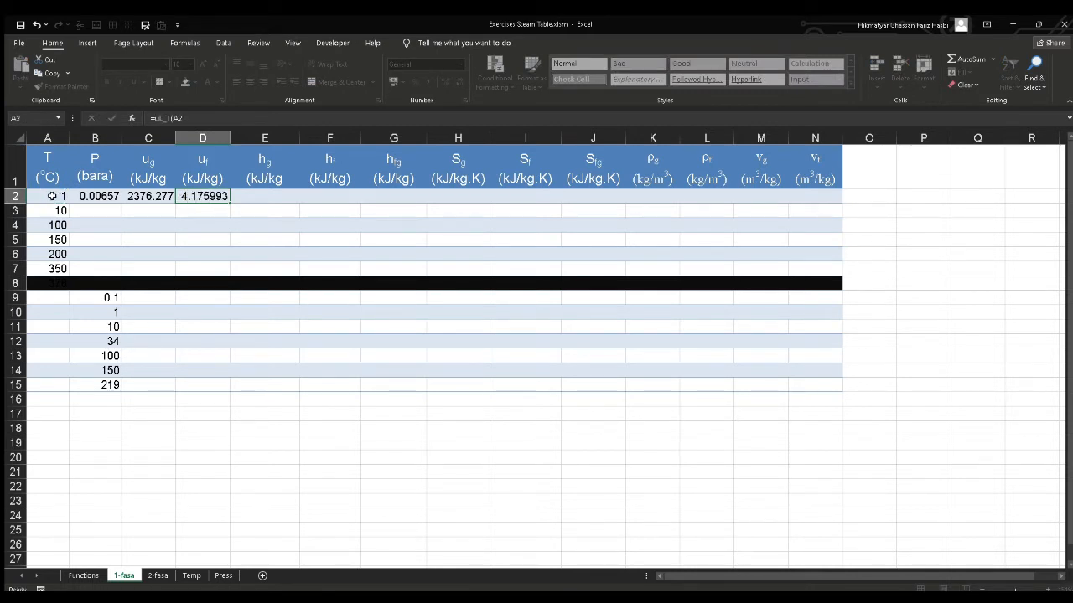
Calculate the saturated vapour enthalpy in cell E2 with the formula =hV_T(A2)
{"action": "key", "text": "Right"}
{"action": "key", "text": "Up"}
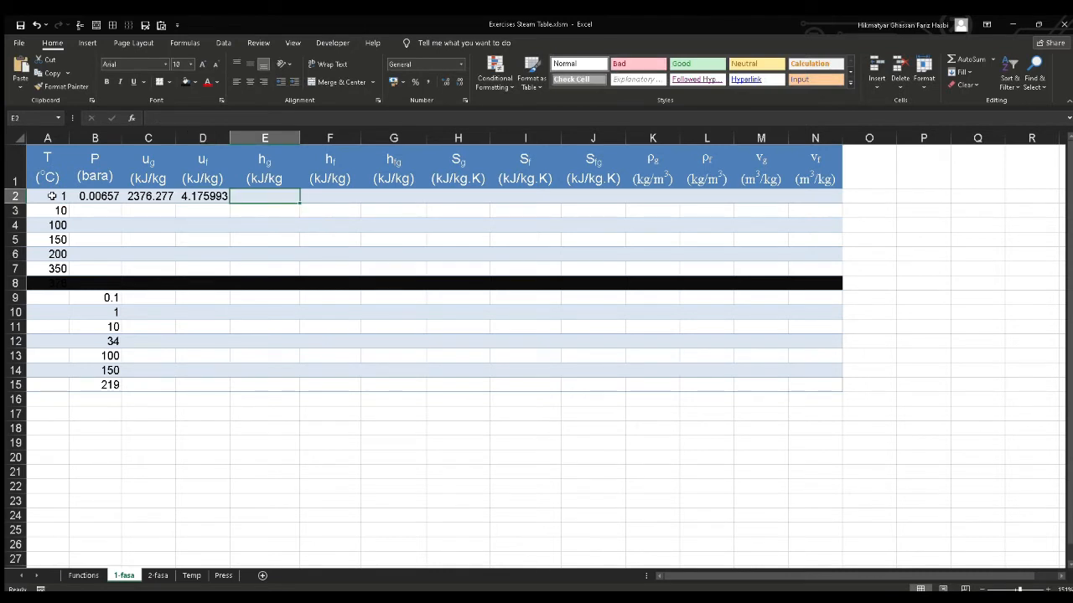
{"action": "type", "text": "="}
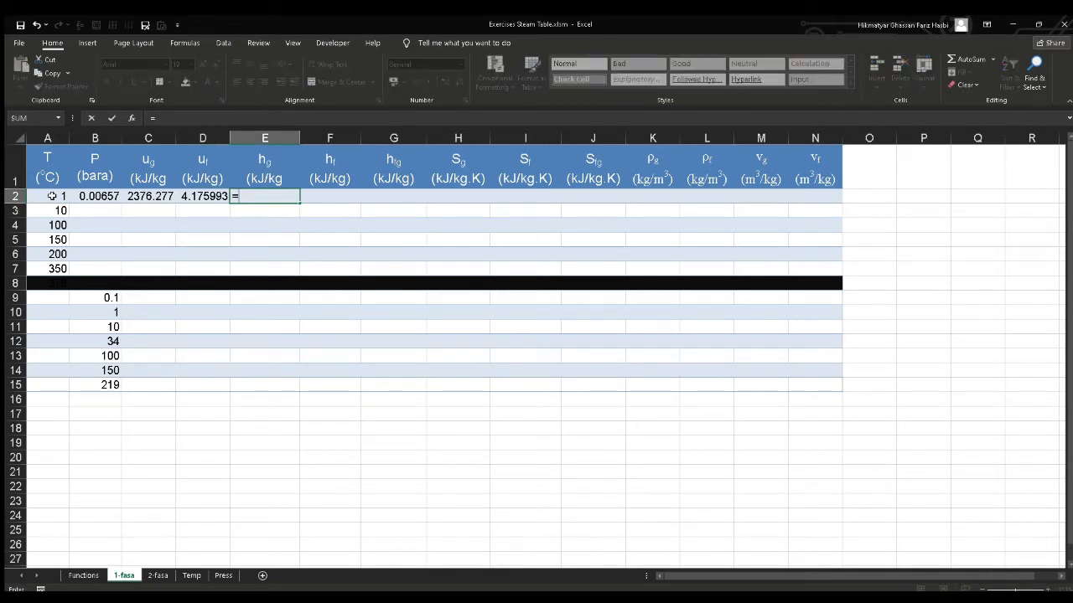
{"action": "type", "text": "hv"}
{"action": "key", "text": "Tab"}
{"action": "left_click", "coordinate": [52, 195]}
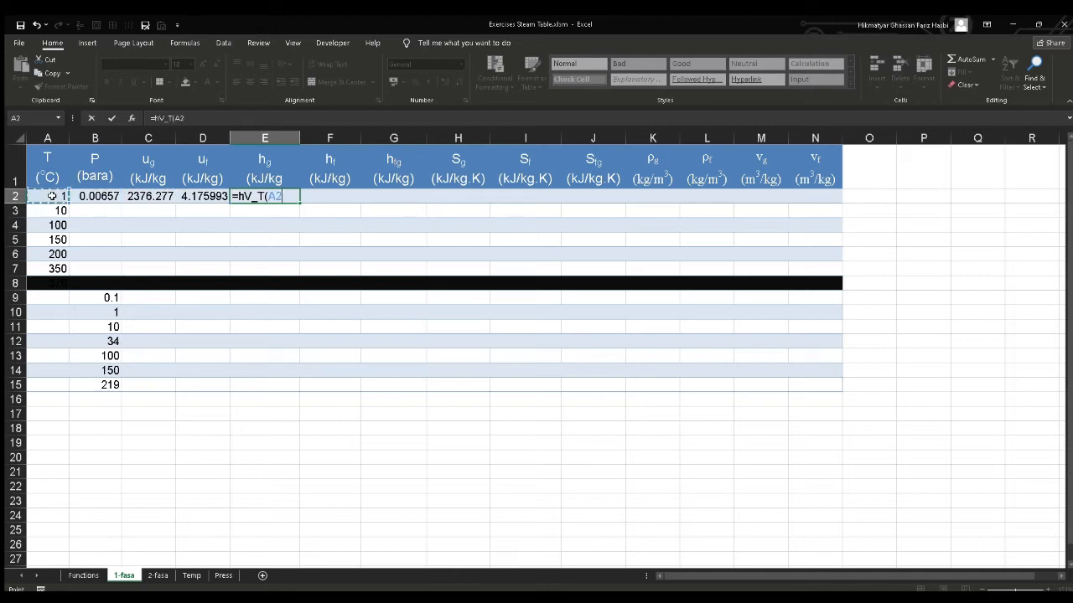
{"action": "key", "text": "Return"}
Calculate the saturated liquid enthalpy in cell F2 with the formula =hL_T(A2)
{"action": "key", "text": "Right"}
{"action": "key", "text": "Up"}
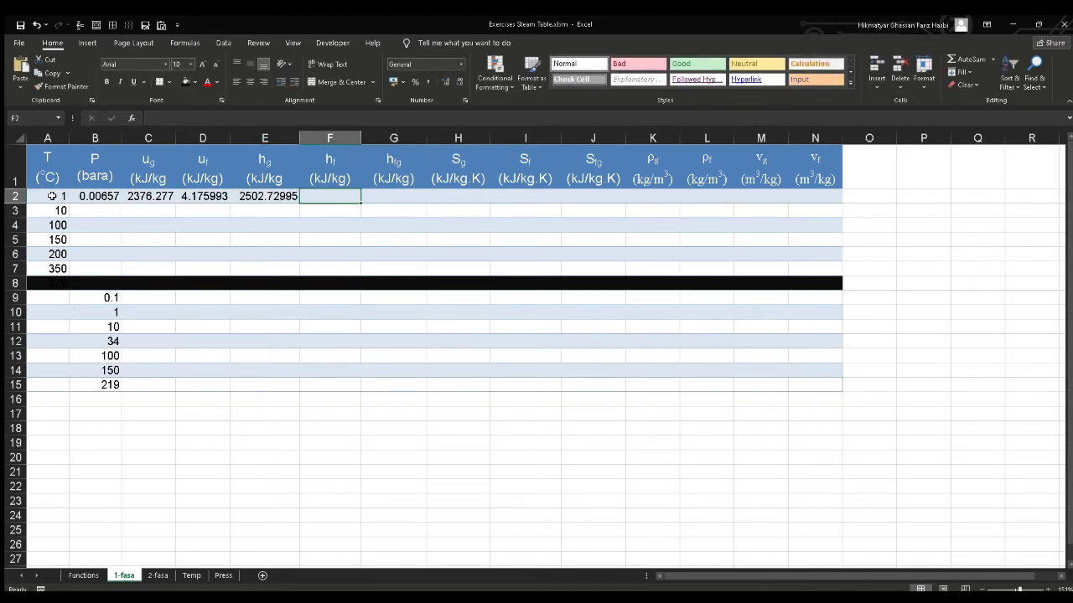
{"action": "type", "text": "="}
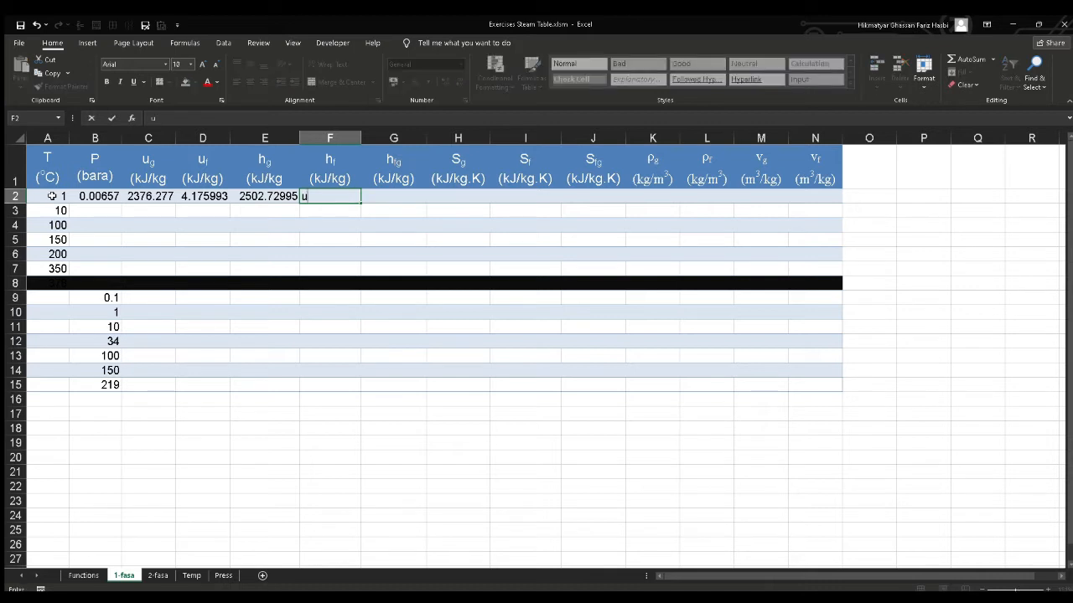
{"action": "type", "text": "h"}
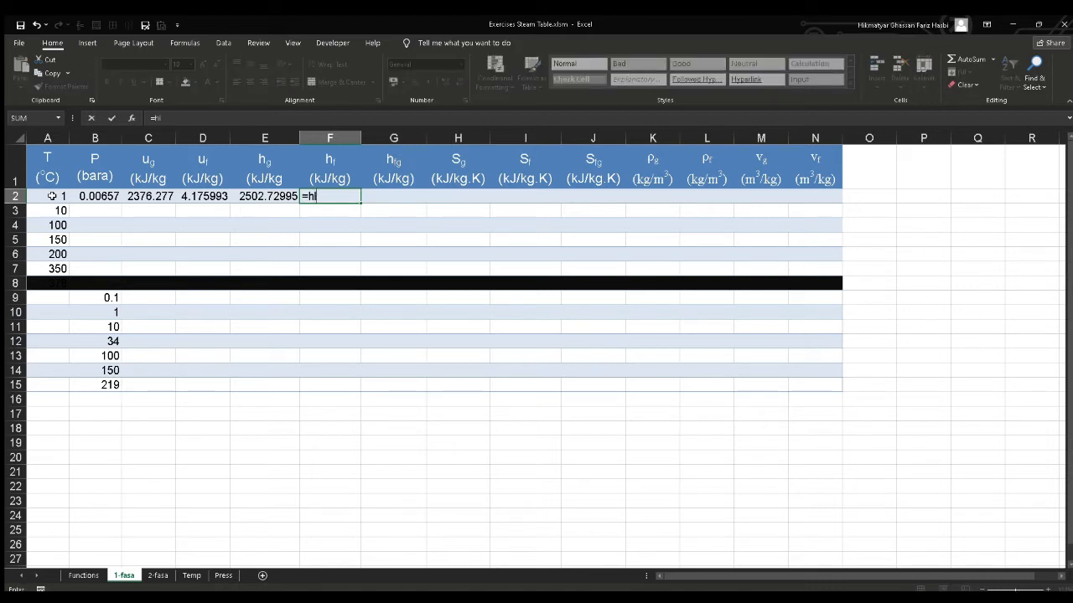
{"action": "type", "text": "l"}
{"action": "key", "text": "Tab"}
{"action": "left_click", "coordinate": [52, 195]}
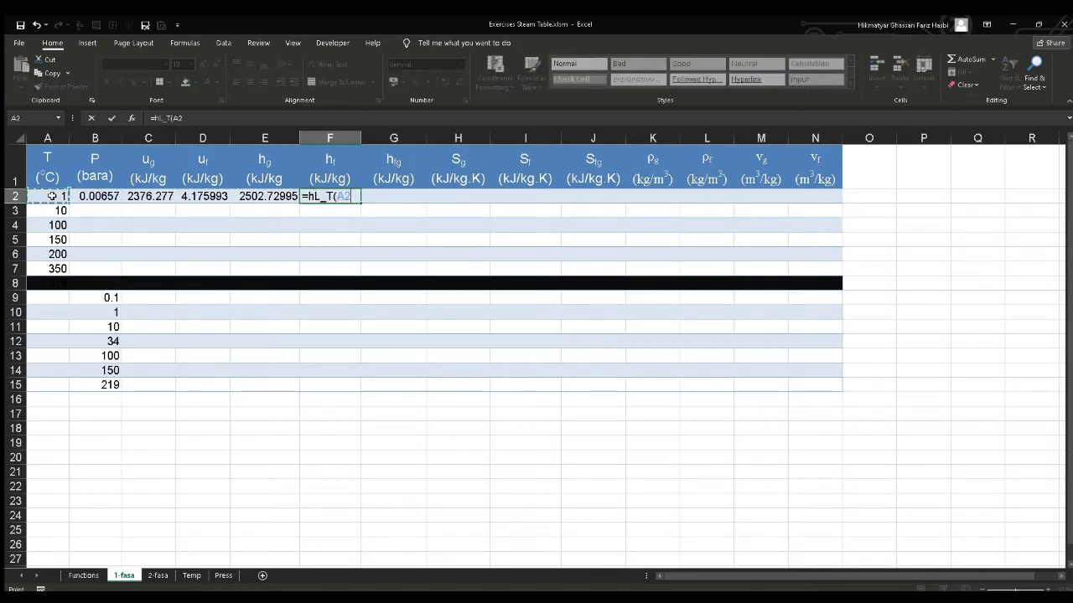
{"action": "key", "text": "Return"}
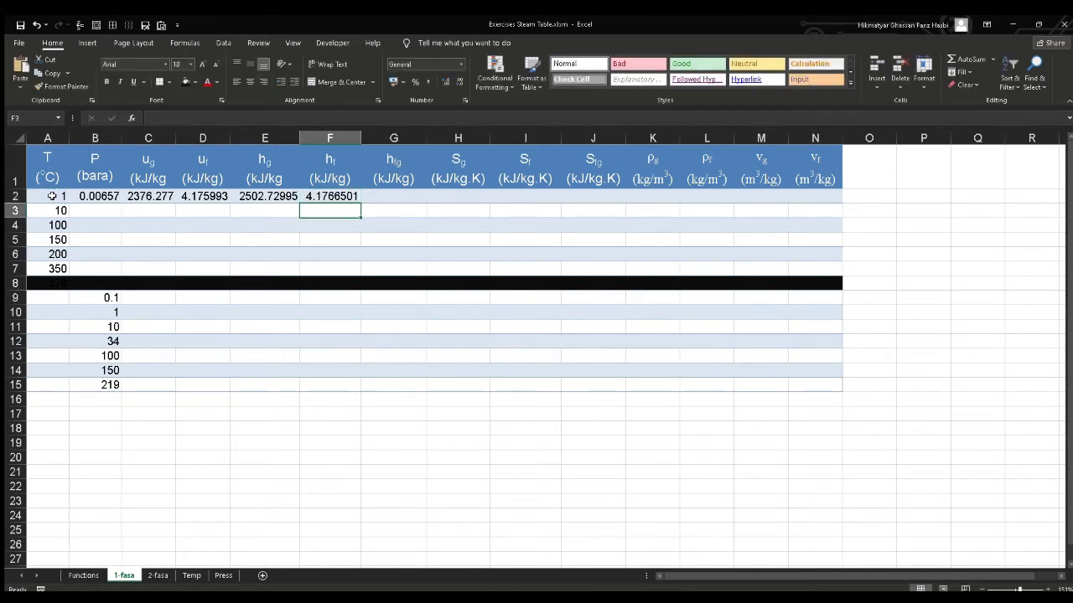
Calculate the enthalpy of vaporization in cell G2 by subtracting liquid from vapour enthalpy with =E2-F2
{"action": "key", "text": "Up"}
{"action": "key", "text": "Right"}
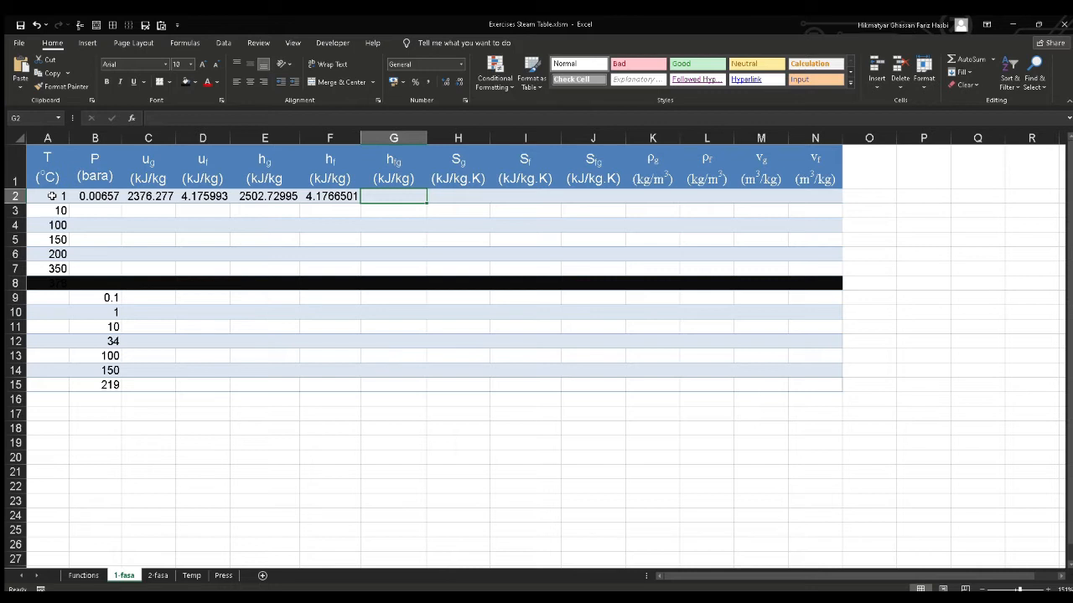
{"action": "type", "text": "="}
{"action": "key", "text": "Left"}
{"action": "key", "text": "Left"}
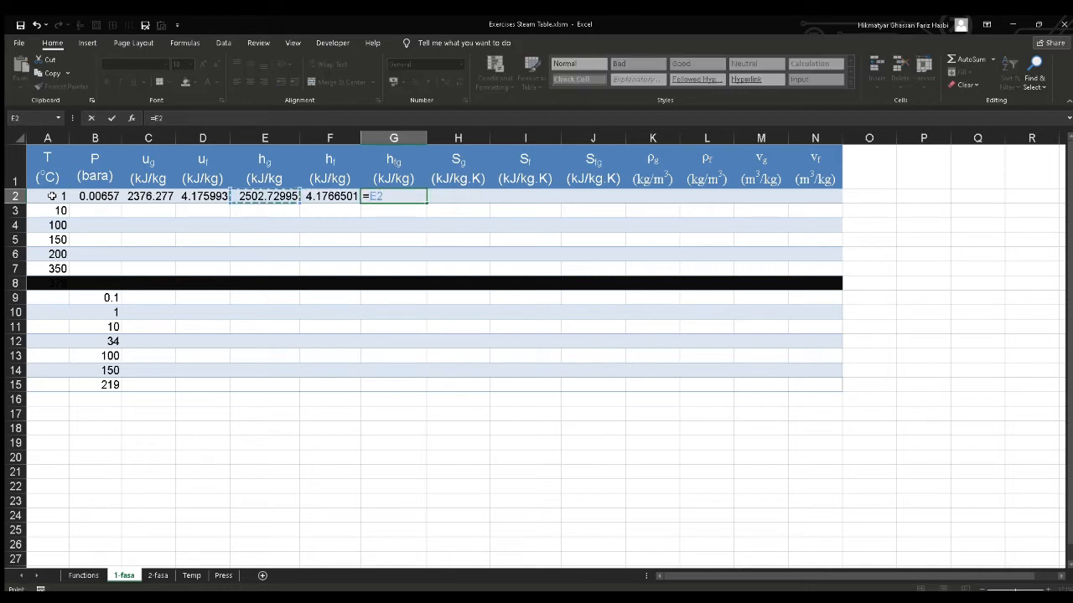
{"action": "type", "text": "-"}
{"action": "key", "text": "Right"}
{"action": "key", "text": "Left"}
{"action": "key", "text": "Left"}
{"action": "key", "text": "Left"}
{"action": "key", "text": "Right"}
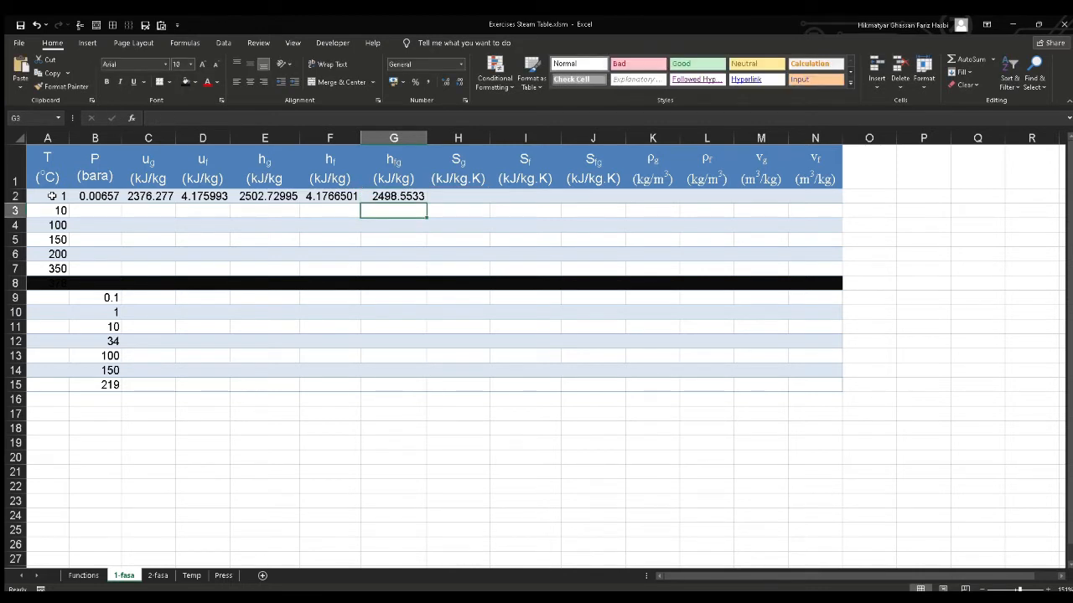
{"action": "key", "text": "Up"}
{"action": "key", "text": "Right"}
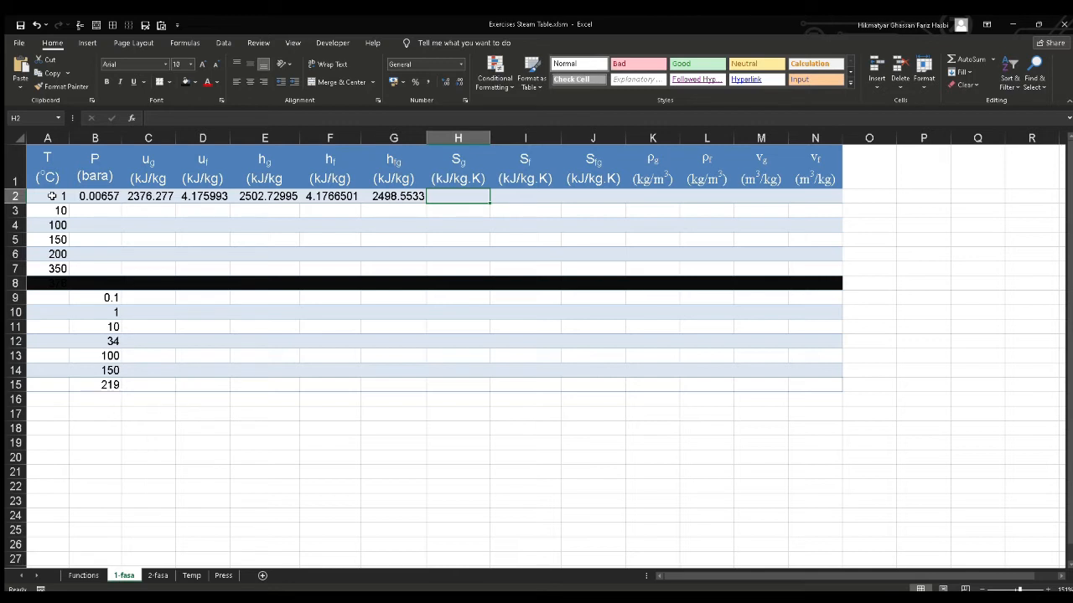
{"action": "type", "text": "=s"}
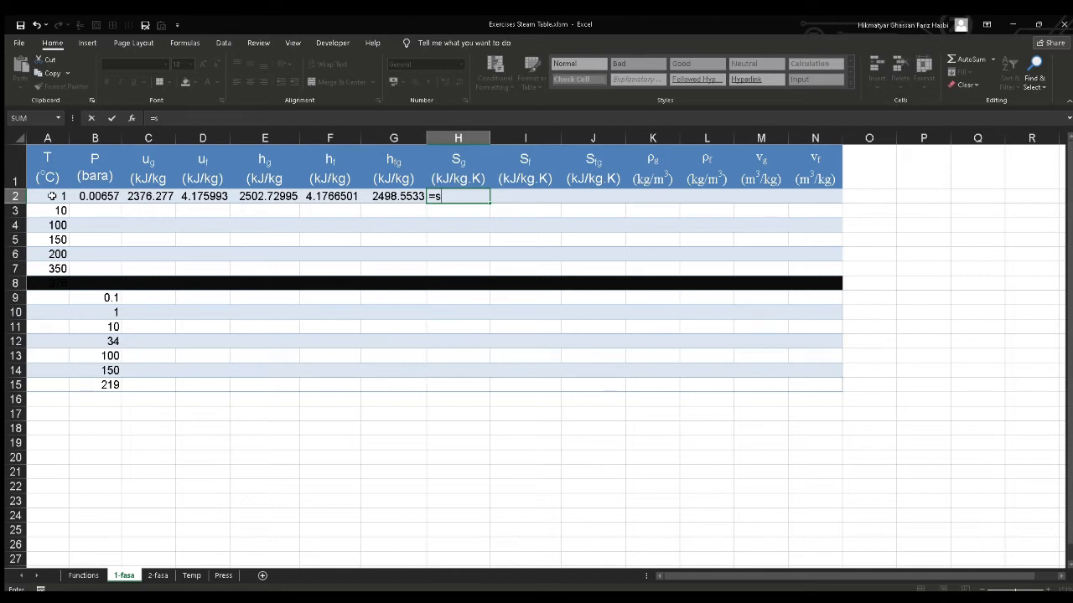
{"action": "key", "text": "BackSpace"}
{"action": "key", "text": "BackSpace"}
{"action": "key", "text": "Escape"}
Expand the Specific entropy group on the Functions sheet and check its vapour and liquid function names
{"action": "left_click", "coordinate": [83, 576]}
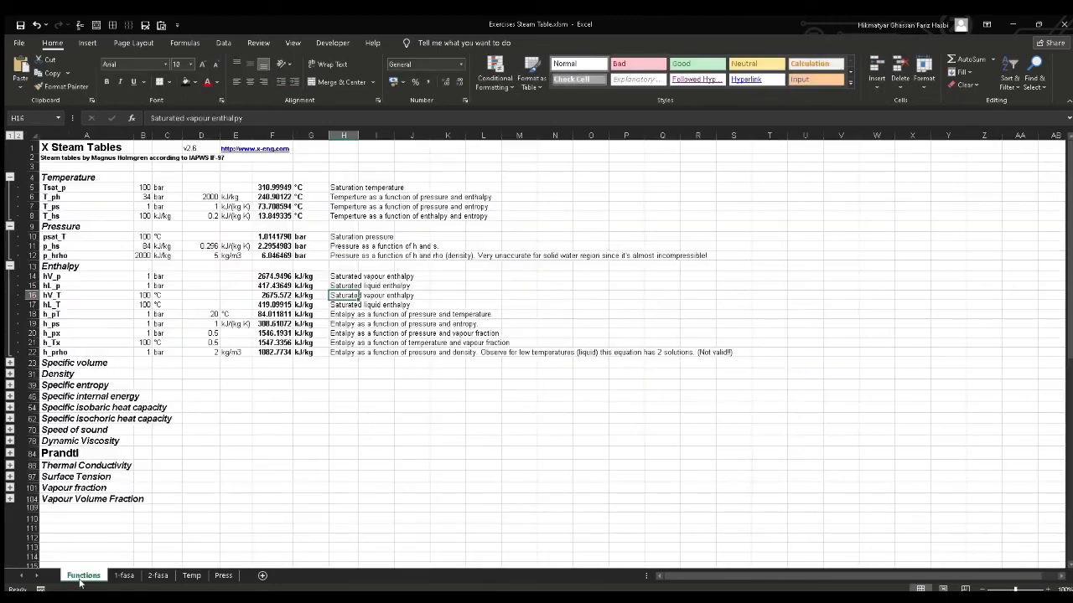
{"action": "left_click", "coordinate": [10, 384]}
{"action": "left_click", "coordinate": [99, 402]}
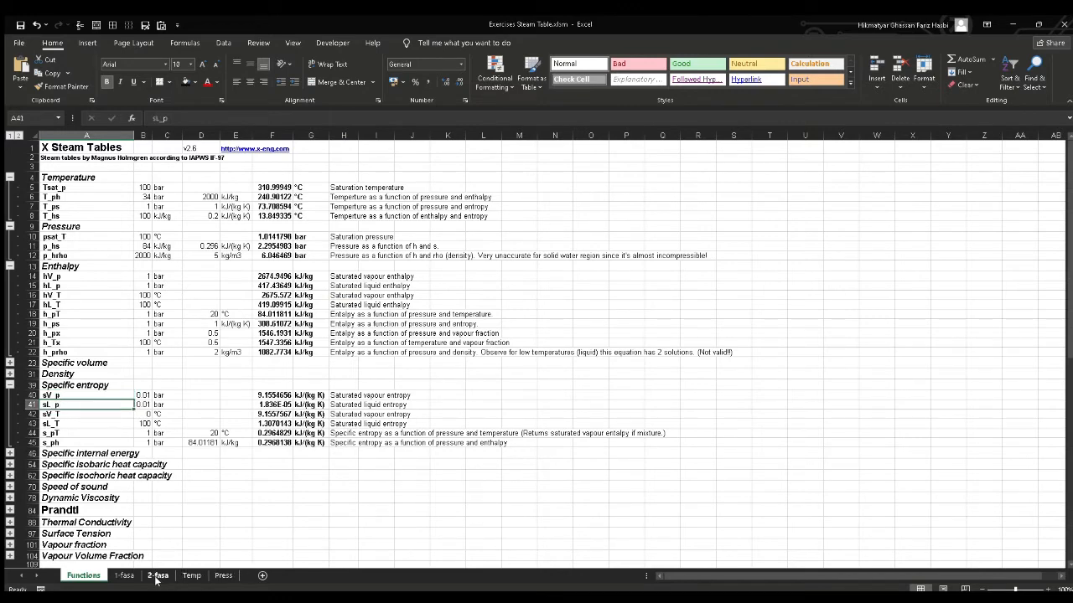
Calculate the saturated vapour entropy in cell H2 of the 1-fasa sheet with the formula =sV_T(A2)
{"action": "left_click", "coordinate": [124, 576]}
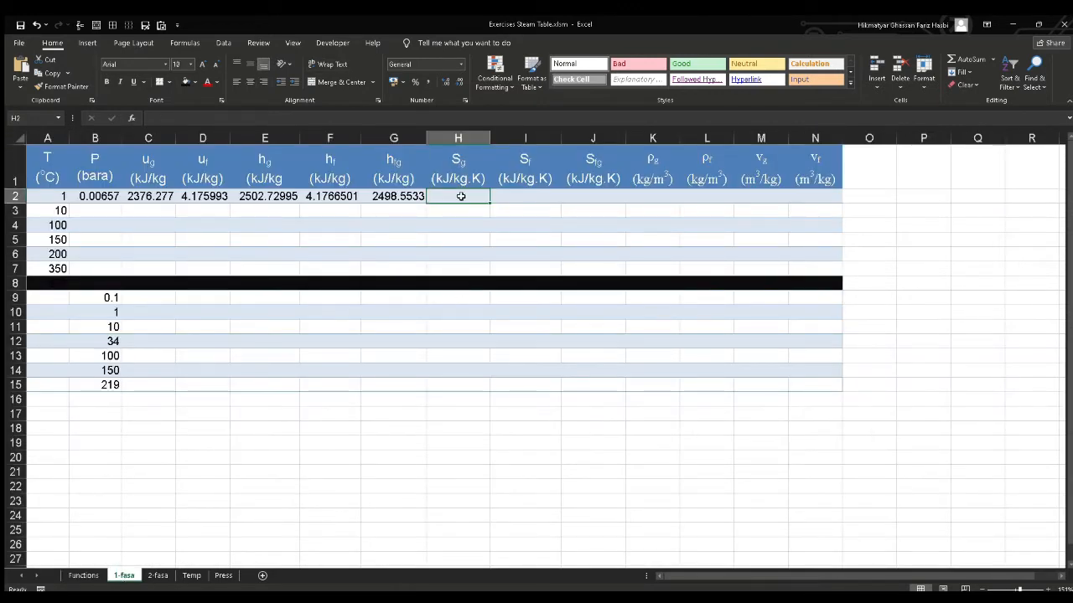
{"action": "type", "text": "=s"}
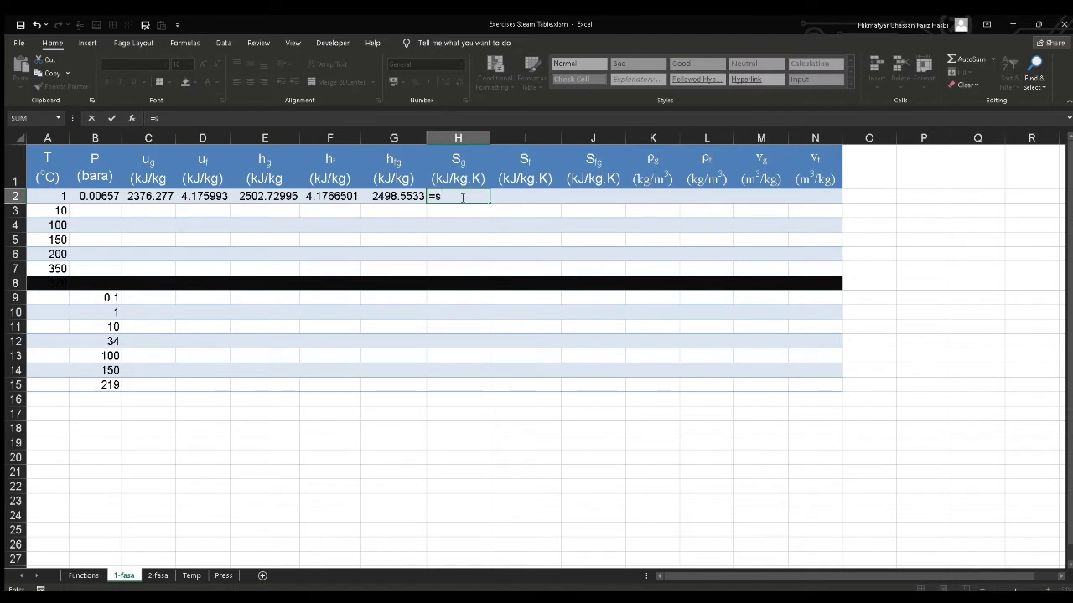
{"action": "type", "text": "v"}
{"action": "key", "text": "Tab"}
{"action": "left_click", "coordinate": [56, 194]}
{"action": "key", "text": "Tab"}
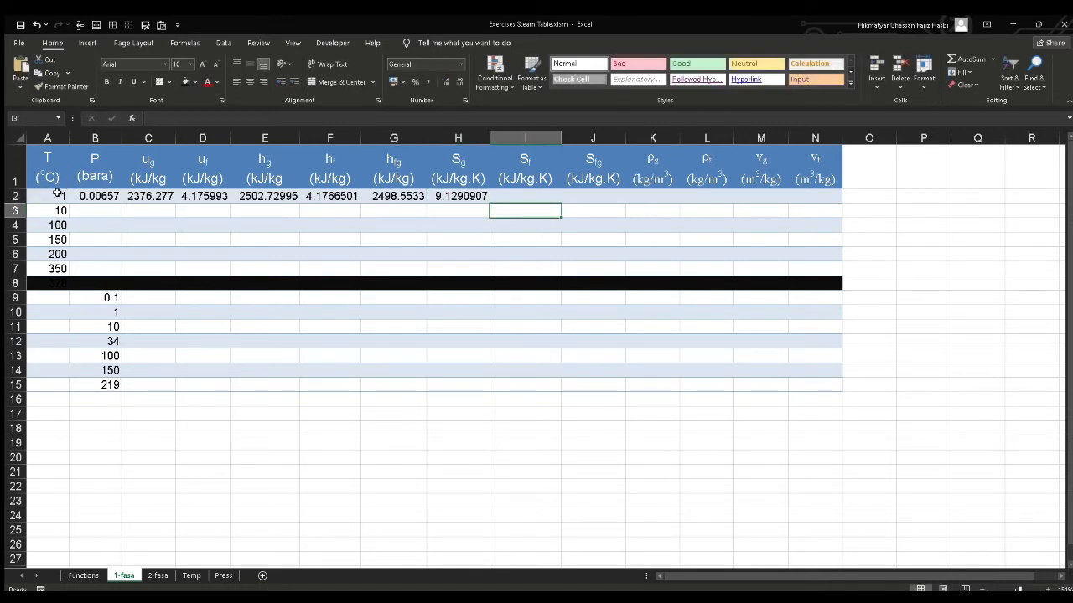
{"action": "type", "text": "=sl"}
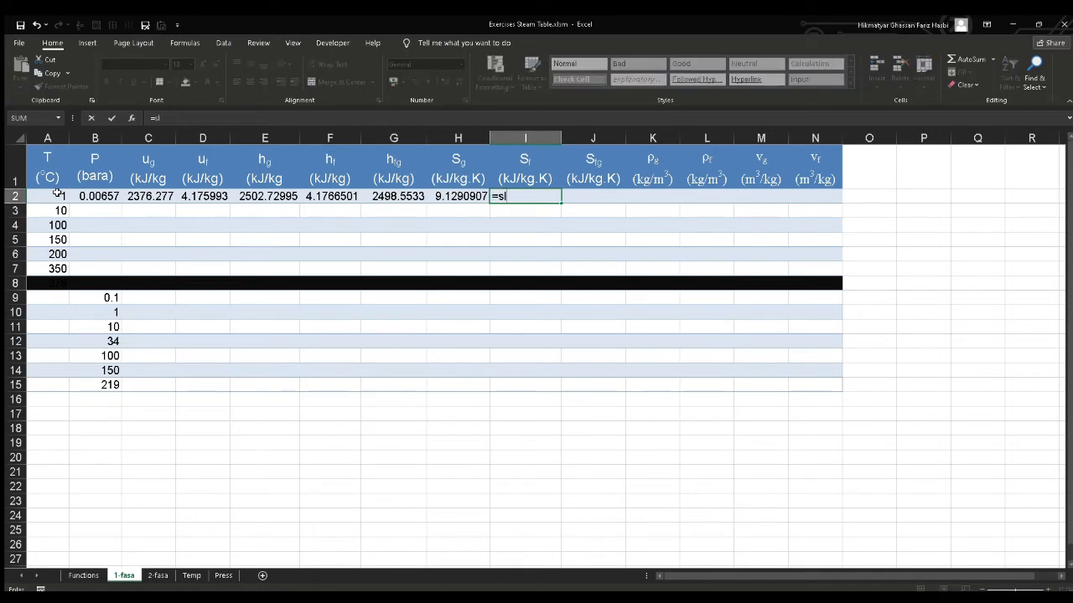
{"action": "key", "text": "shift+Tab"}
{"action": "key", "text": "Left"}
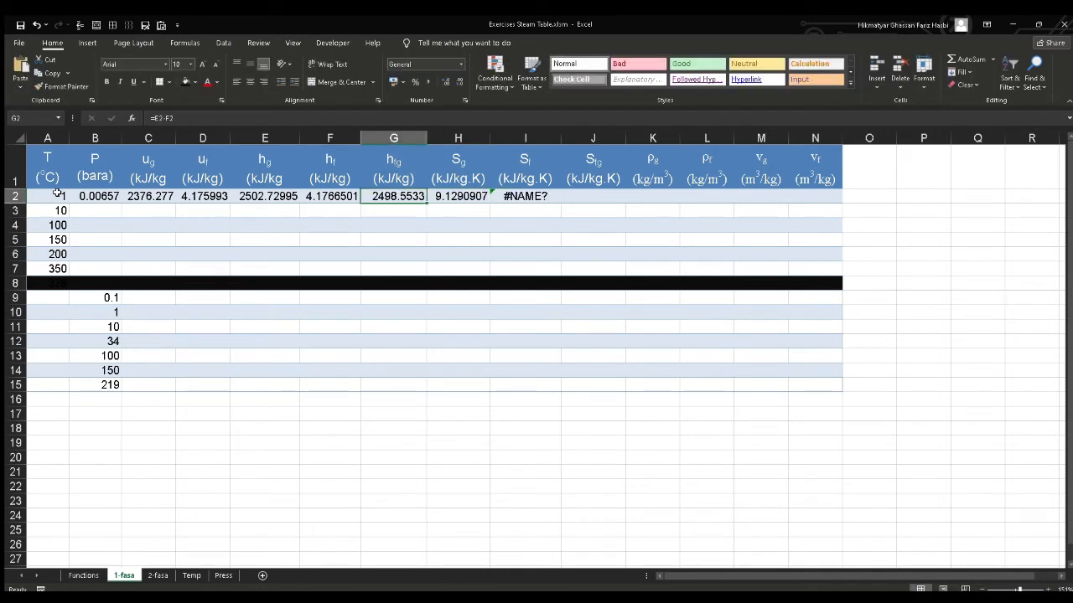
{"action": "key", "text": "Right"}
{"action": "key", "text": "Right"}
Calculate the saturated liquid entropy in cell I2 with the formula =sL_T(A2)
{"action": "type", "text": "=s"}
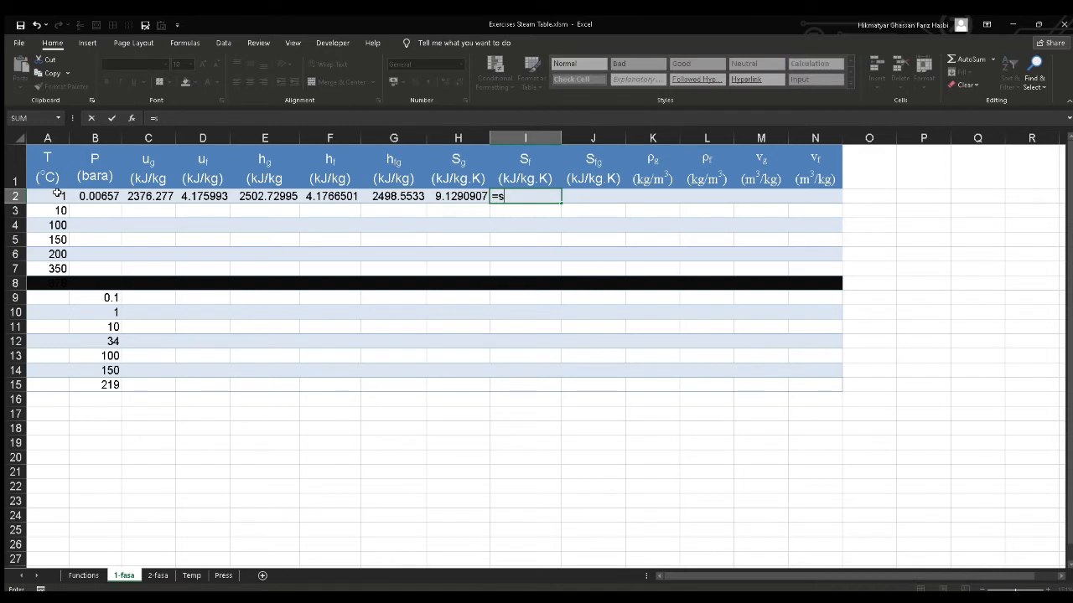
{"action": "type", "text": "l"}
{"action": "key", "text": "Tab"}
{"action": "key", "text": "Left"}
{"action": "key", "text": "Left"}
{"action": "key", "text": "Left"}
{"action": "key", "text": "Left"}
{"action": "key", "text": "Left"}
{"action": "key", "text": "Left"}
{"action": "key", "text": "Left"}
{"action": "key", "text": "Left"}
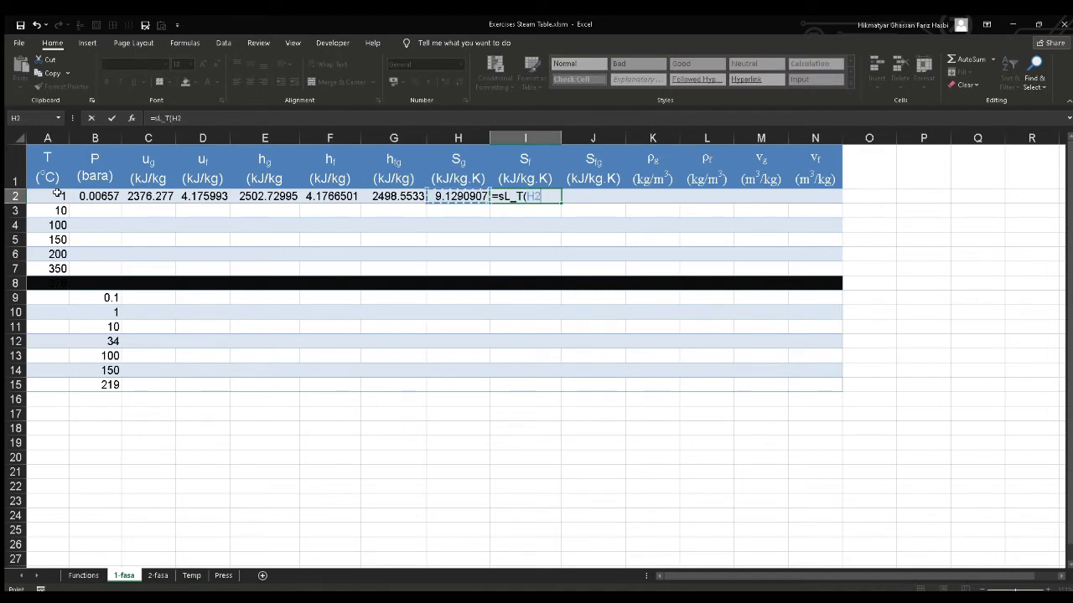
{"action": "key", "text": "Return"}
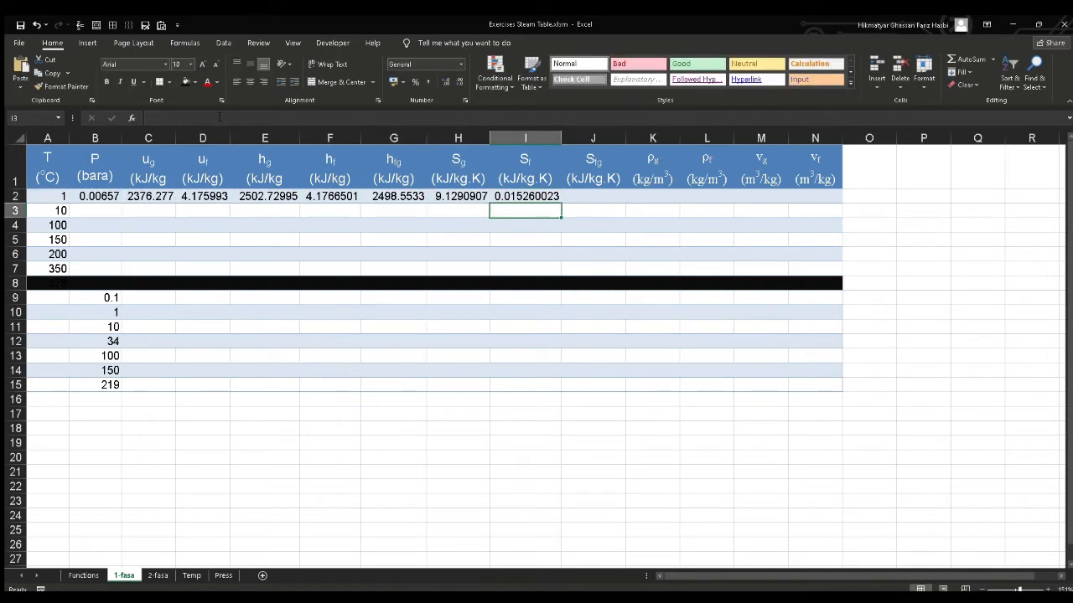
Calculate the entropy of vaporization in cell J2 by subtracting liquid from vapour entropy with =H2-I2
{"action": "left_click", "coordinate": [615, 195]}
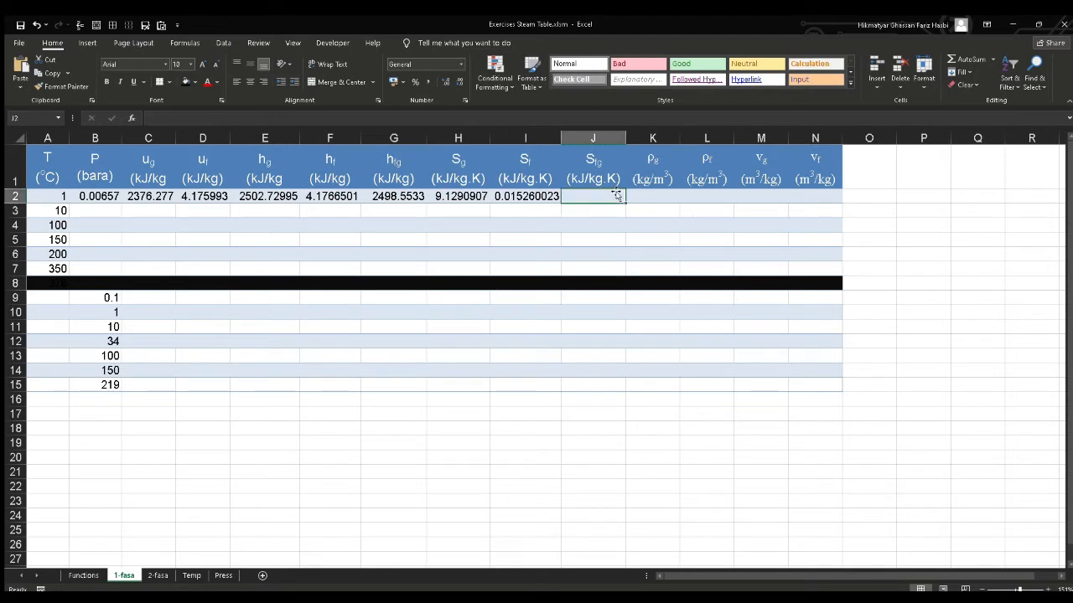
{"action": "type", "text": "="}
{"action": "key", "text": "Left"}
{"action": "key", "text": "Left"}
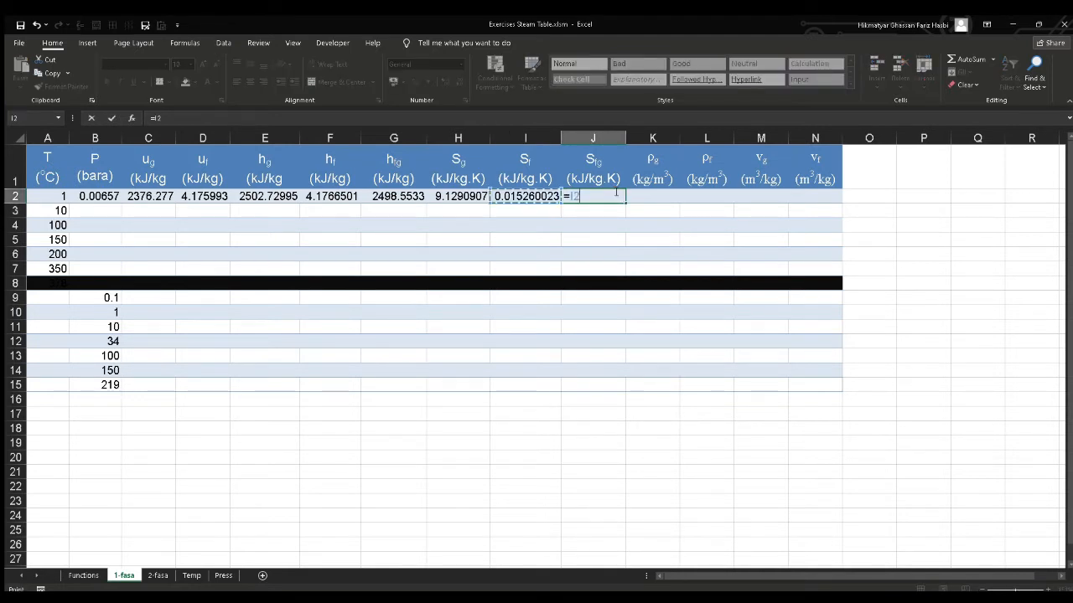
{"action": "type", "text": "-"}
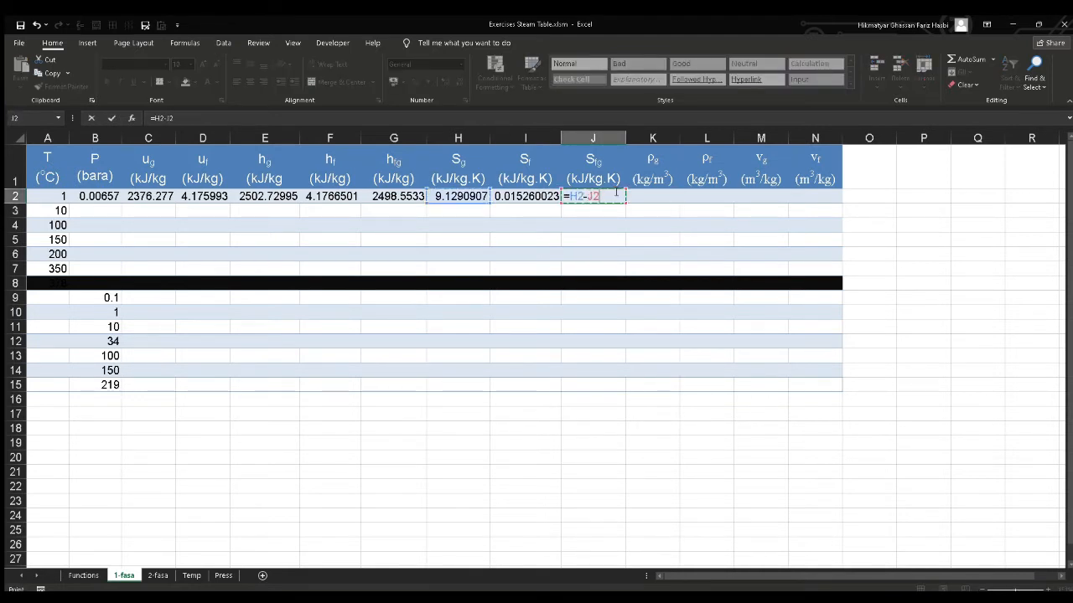
{"action": "key", "text": "Left"}
{"action": "key", "text": "Return"}
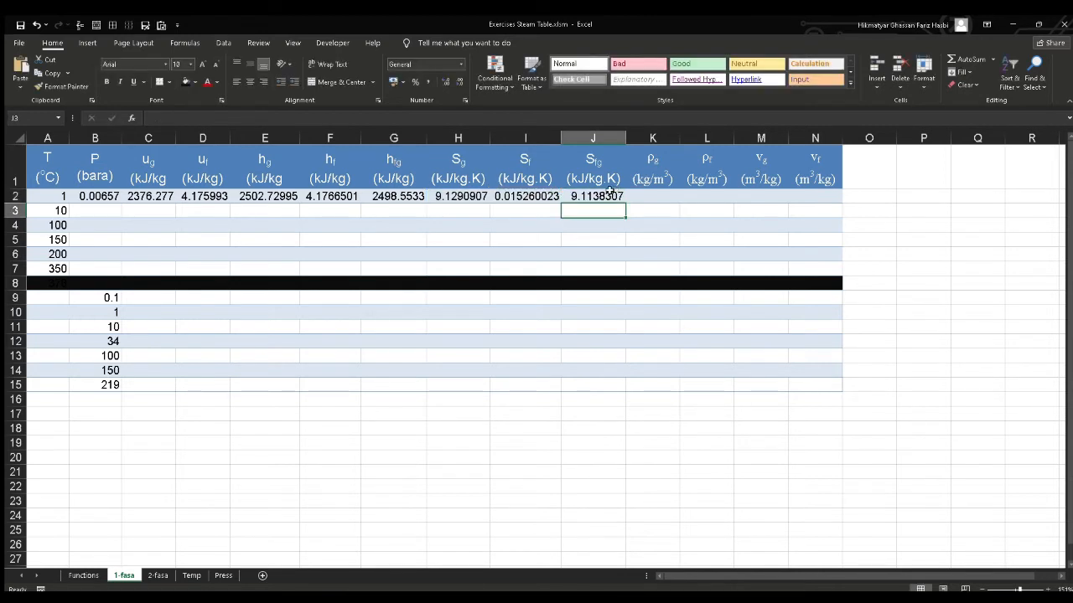
Calculate the saturated vapour density in cell K2 with the formula =rhoV_T(A2)
{"action": "left_click", "coordinate": [662, 191]}
{"action": "type", "text": "="}
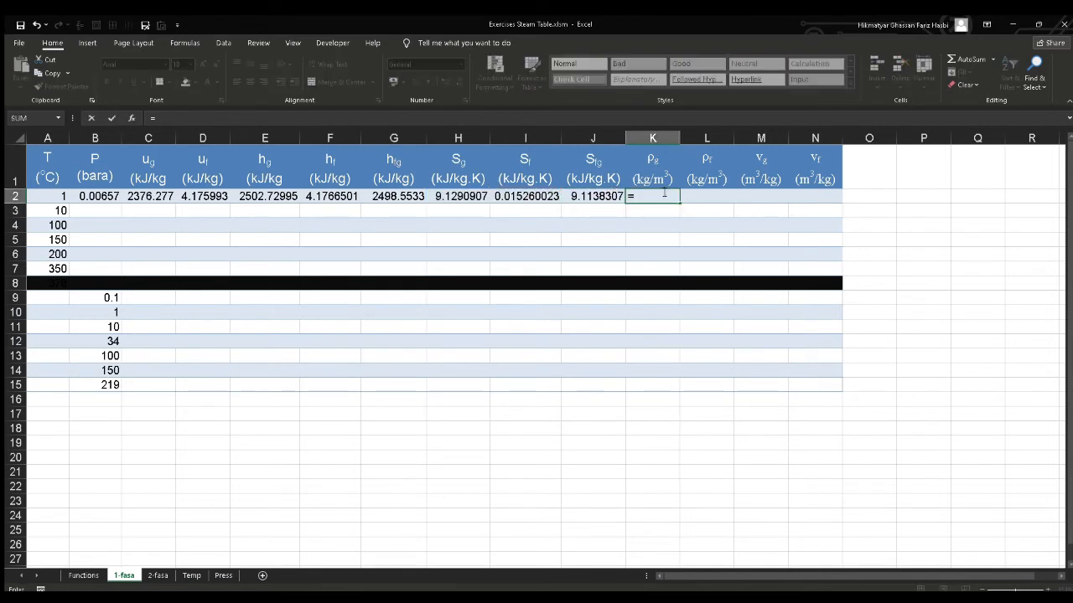
{"action": "type", "text": "rhov"}
{"action": "key", "text": "Tab"}
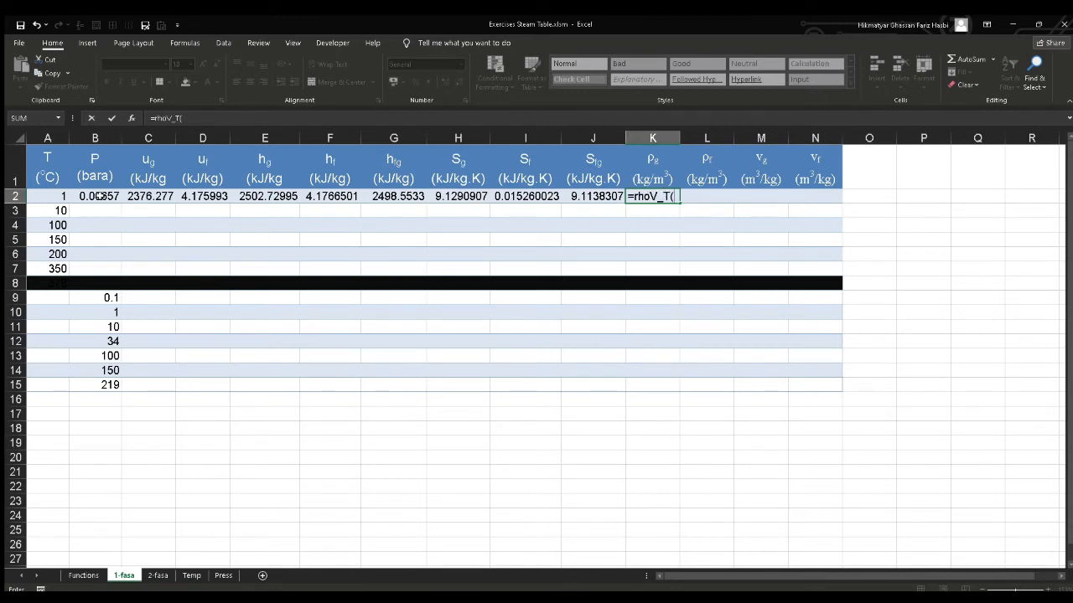
{"action": "left_click", "coordinate": [50, 196]}
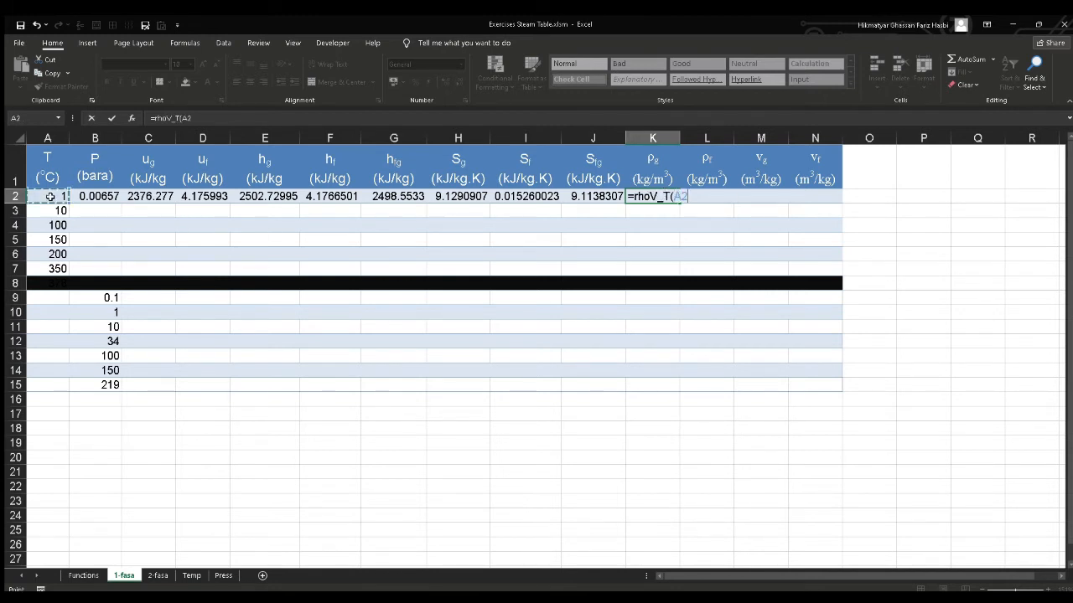
{"action": "key", "text": "Tab"}
Calculate the saturated liquid density in cell L2 of the 1-fasa sheet with the formula =rhoL_T(A2)
{"action": "type", "text": "="}
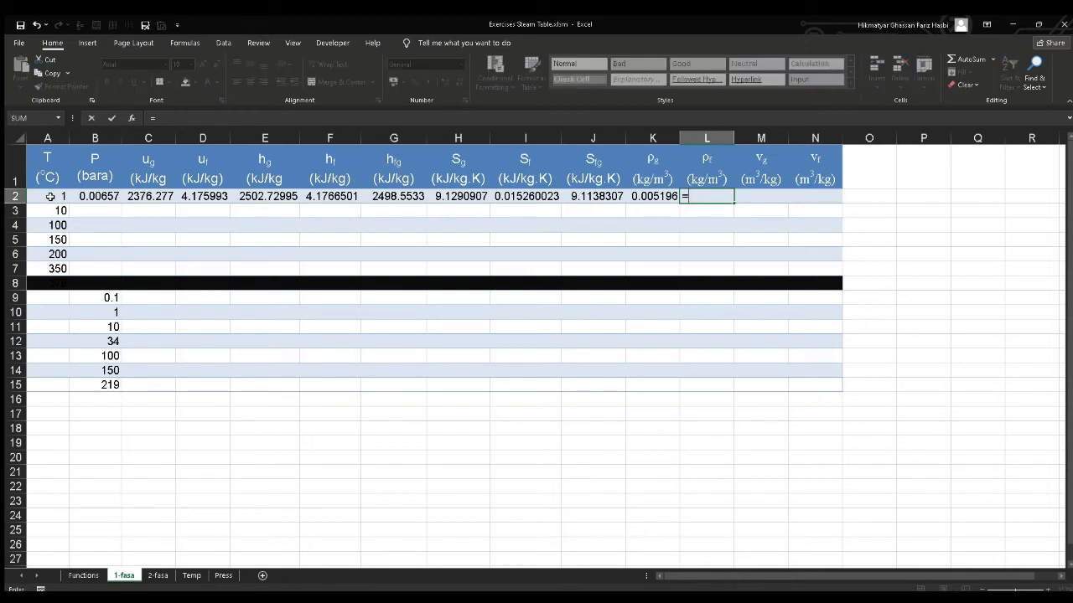
{"action": "type", "text": "rhol"}
{"action": "key", "text": "Tab"}
{"action": "key", "text": "Left"}
{"action": "key", "text": "Left"}
{"action": "key", "text": "Left"}
{"action": "key", "text": "Left"}
{"action": "key", "text": "Left"}
{"action": "key", "text": "Left"}
{"action": "key", "text": "Left"}
{"action": "key", "text": "Left"}
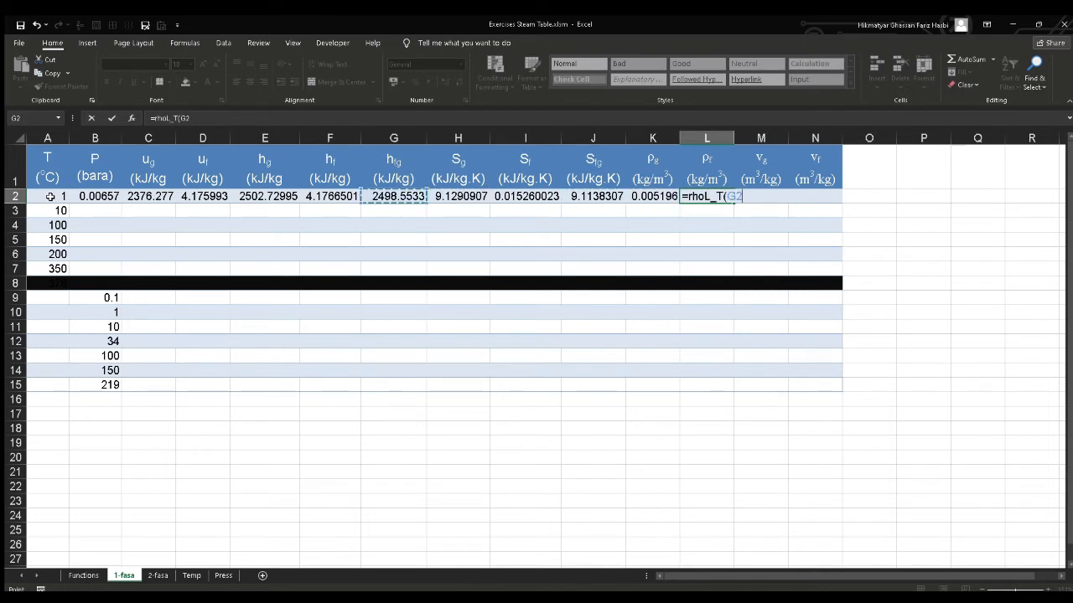
{"action": "key", "text": "Left"}
{"action": "key", "text": "Left"}
{"action": "key", "text": "Left"}
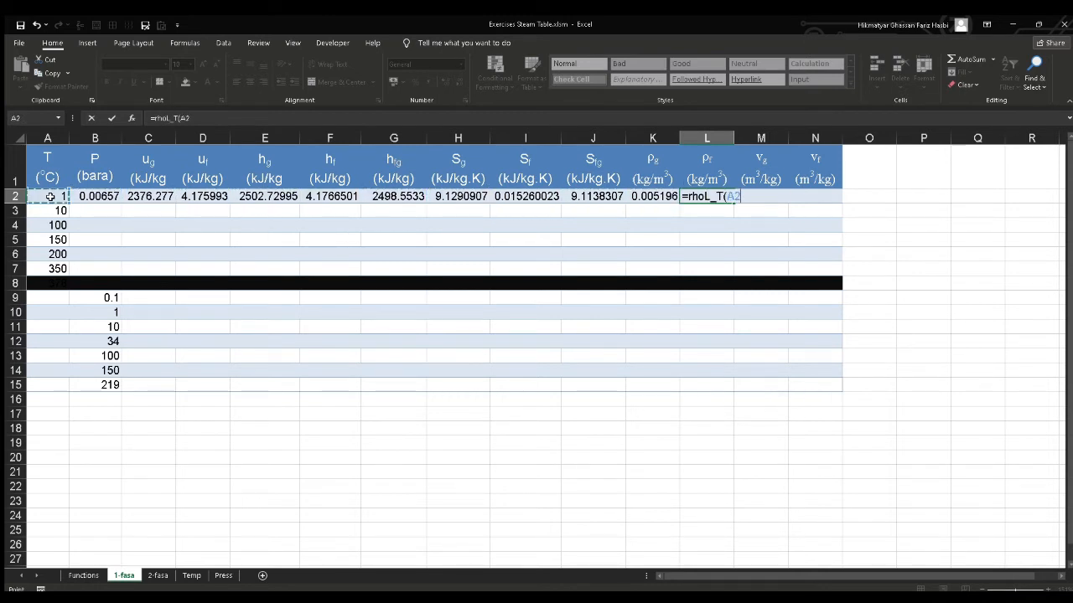
{"action": "key", "text": "Return"}
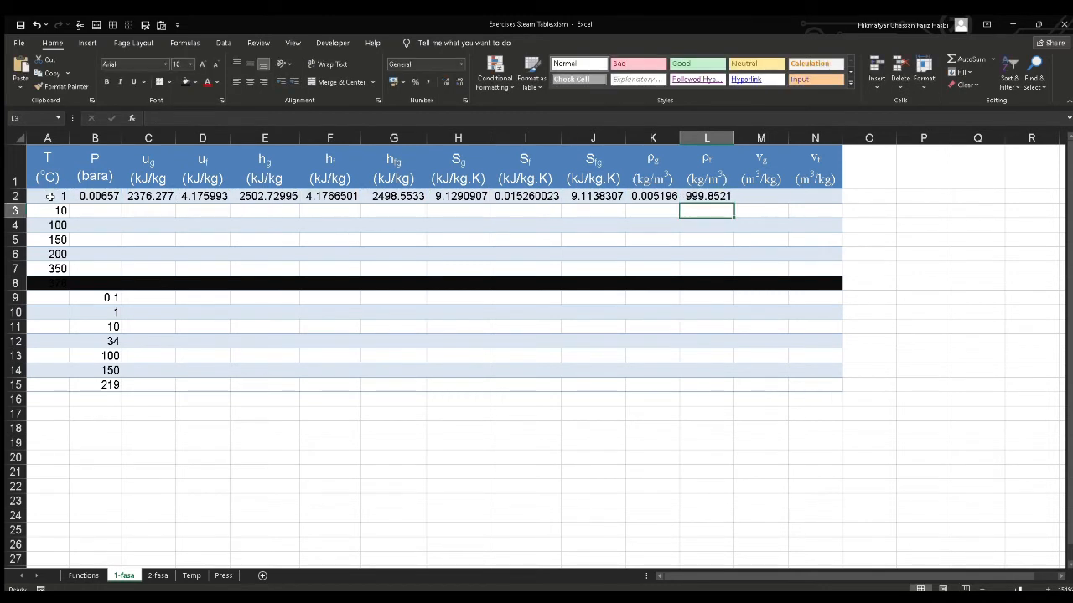
Calculate the saturated vapour specific volume in cell M2 with the formula =vV_T(A2)
{"action": "left_click", "coordinate": [756, 194]}
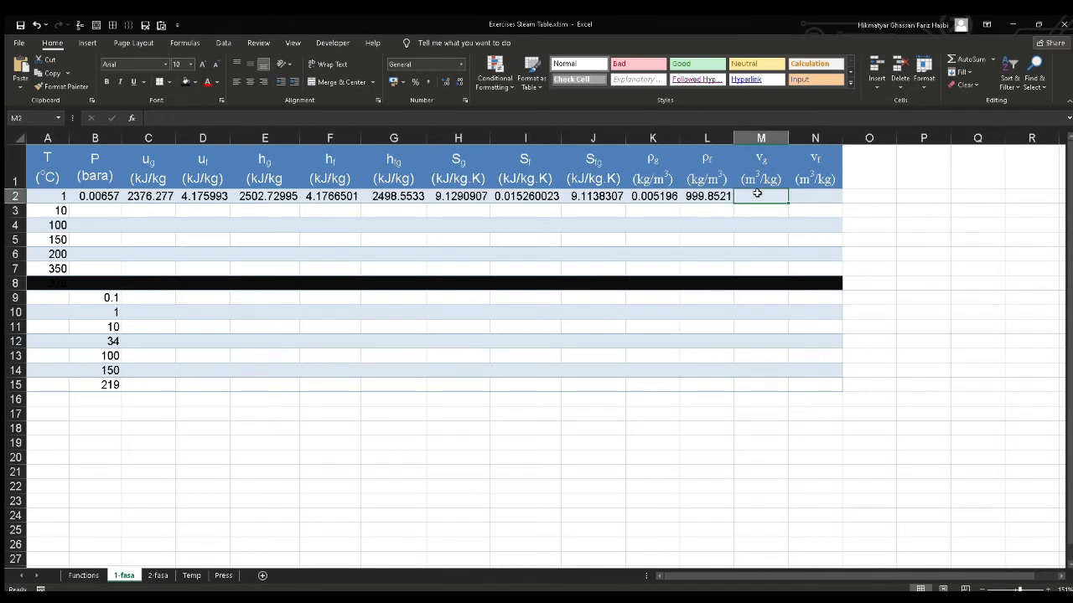
{"action": "type", "text": "vv"}
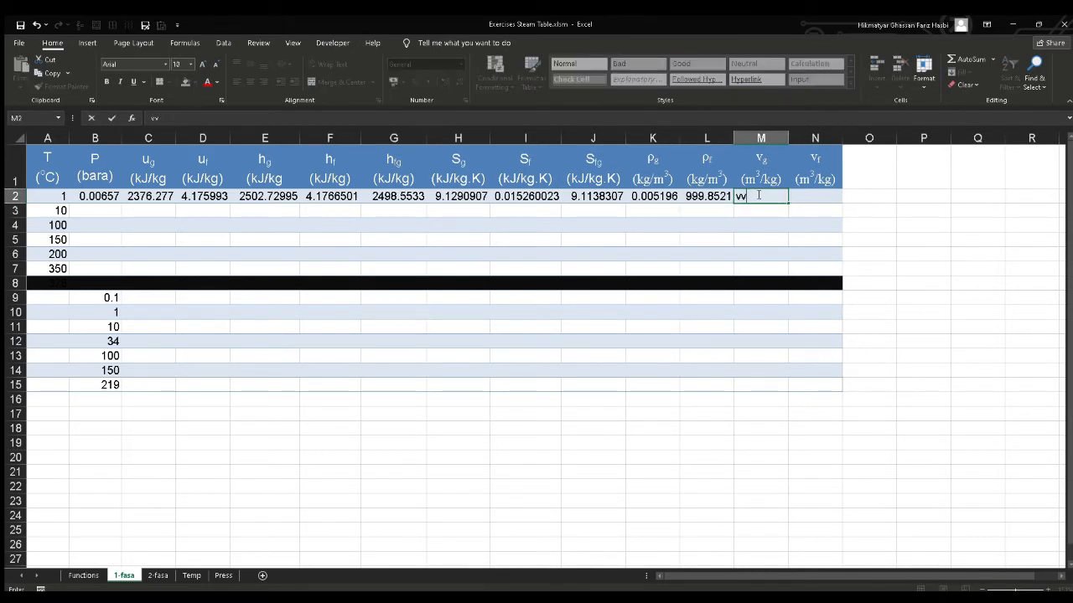
{"action": "key", "text": "Left"}
{"action": "key", "text": "Left"}
{"action": "type", "text": "="}
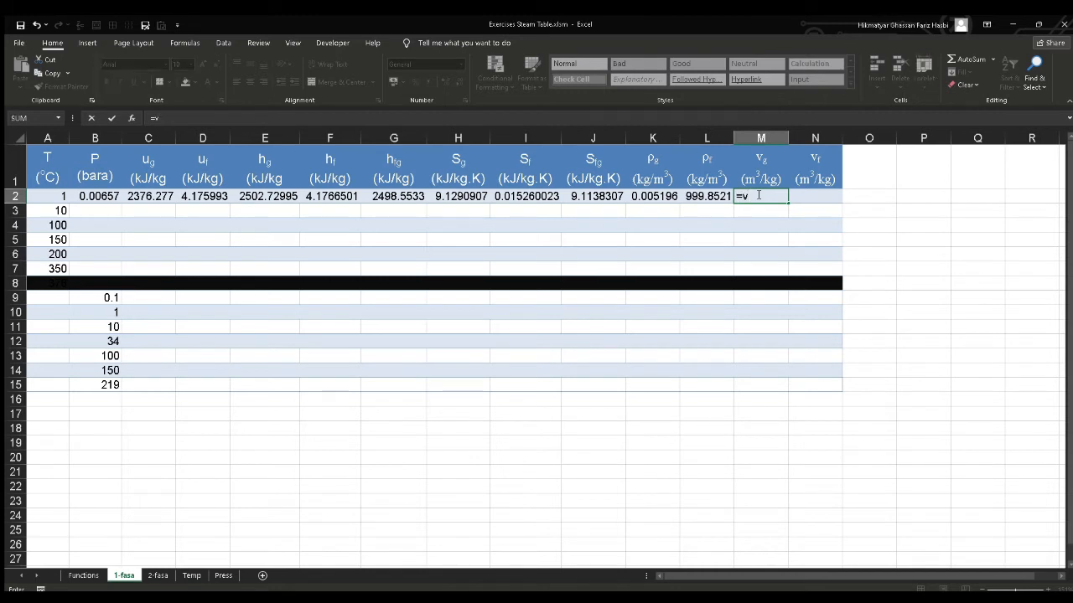
{"action": "key", "text": "Tab"}
{"action": "key", "text": "Left"}
{"action": "key", "text": "Left"}
{"action": "key", "text": "Left"}
{"action": "key", "text": "Left"}
{"action": "key", "text": "Left"}
{"action": "key", "text": "Left"}
{"action": "key", "text": "Left"}
{"action": "key", "text": "Left"}
{"action": "key", "text": "Left"}
{"action": "key", "text": "Left"}
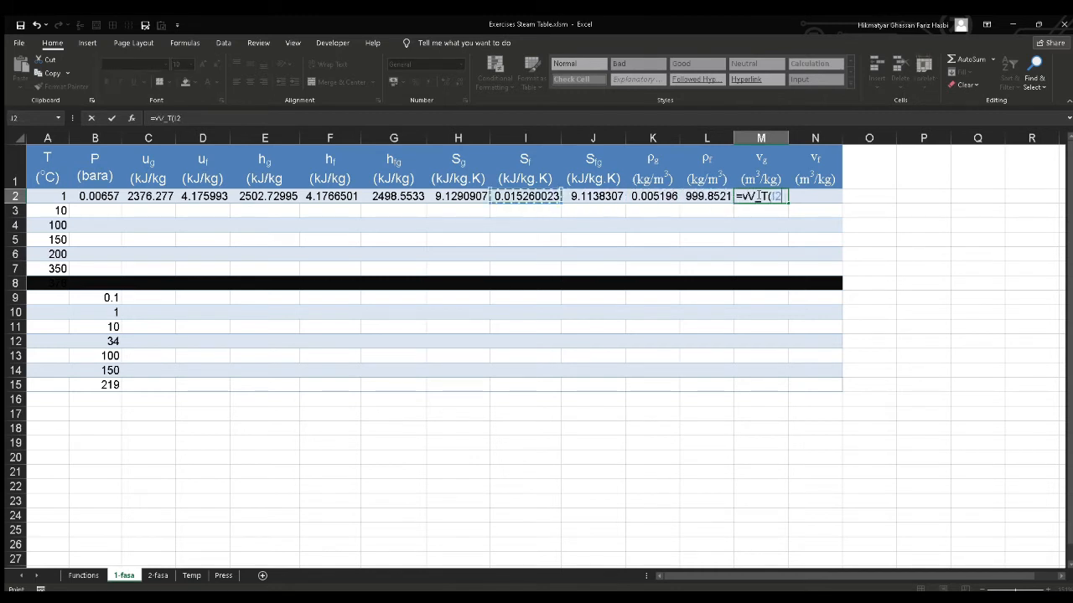
{"action": "key", "text": "Left"}
{"action": "key", "text": "Left"}
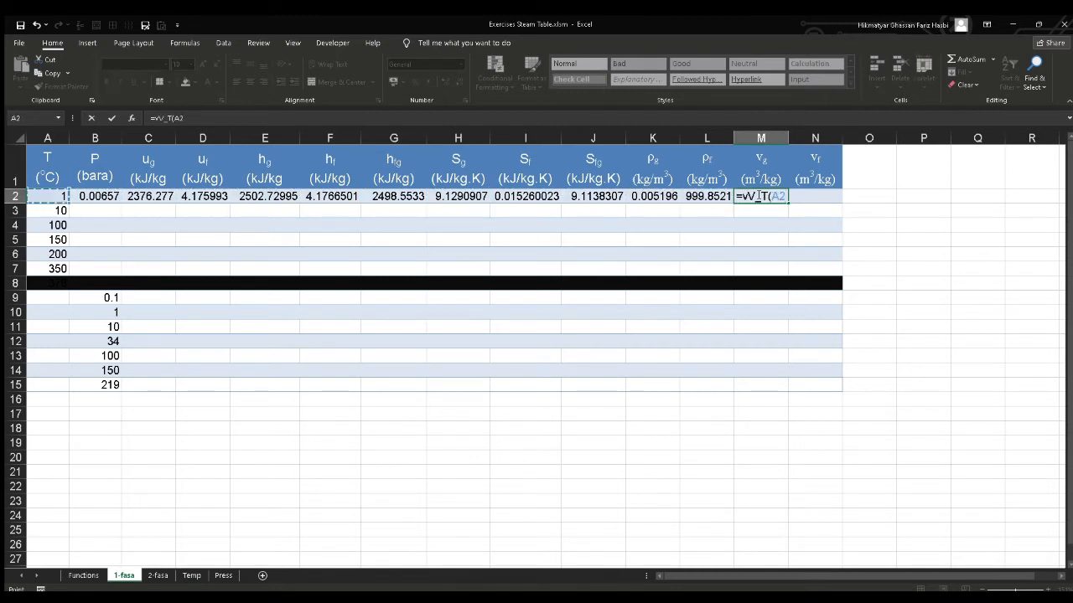
{"action": "key", "text": "Tab"}
Calculate the saturated liquid specific volume in cell N2 with the formula =vL_T(A2)
{"action": "type", "text": "="}
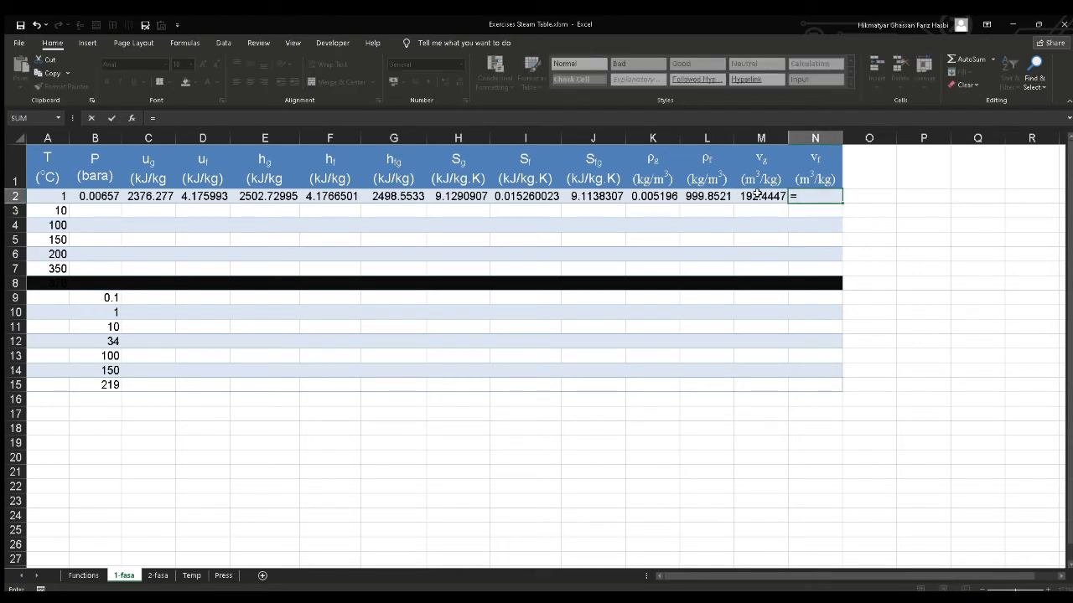
{"action": "type", "text": "vl"}
{"action": "key", "text": "Tab"}
{"action": "left_click", "coordinate": [51, 198]}
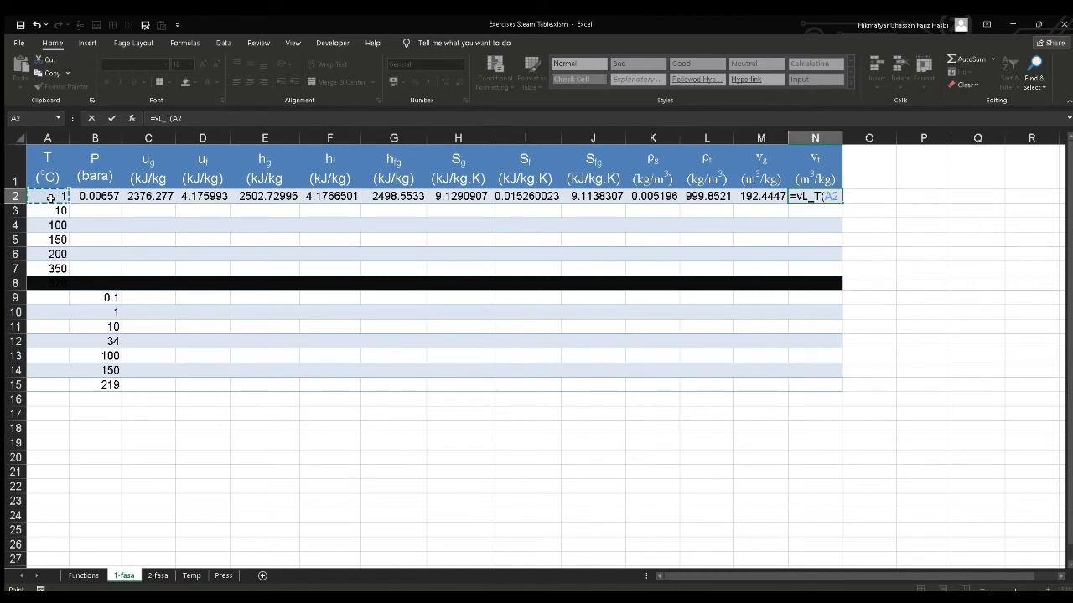
{"action": "key", "text": "Return"}
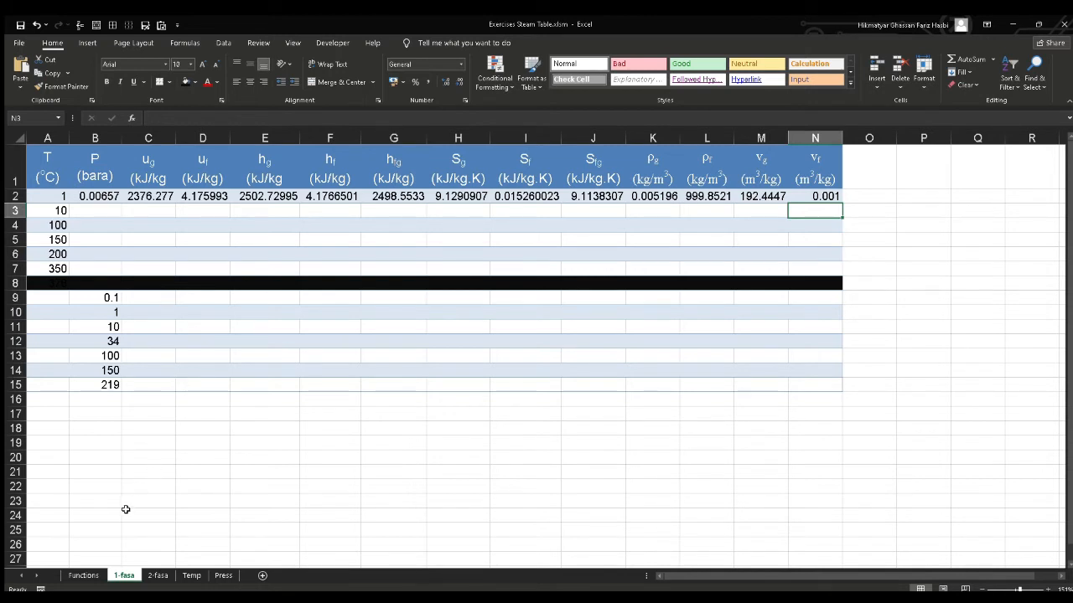
Review the pressure-based and temperature-based entropy functions and the saturation temperature function on the Functions sheet
{"action": "left_click", "coordinate": [84, 575]}
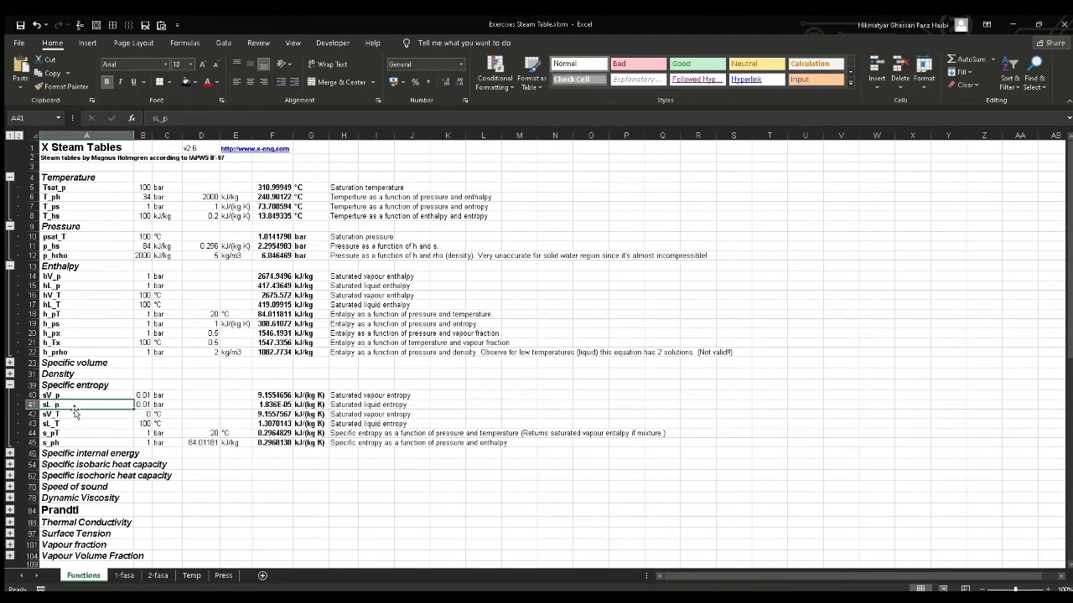
{"action": "mouse_move", "coordinate": [143, 395]}
{"action": "left_mouse_down"}
{"action": "mouse_move", "coordinate": [144, 446]}
{"action": "mouse_move", "coordinate": [146, 413]}
{"action": "left_mouse_up"}
{"action": "left_click", "coordinate": [365, 414]}
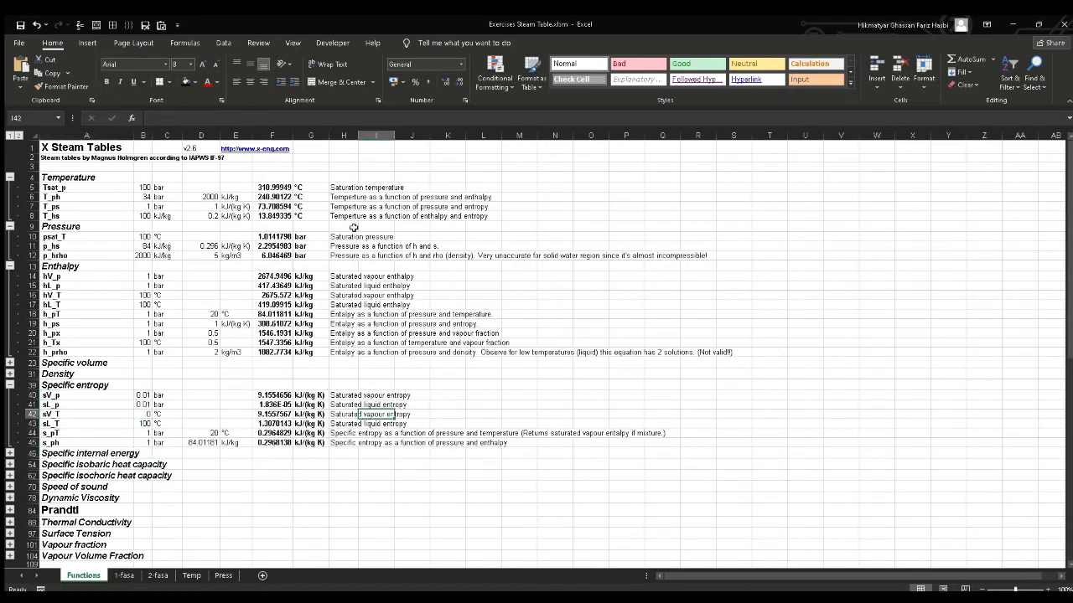
{"action": "left_click", "coordinate": [356, 180]}
{"action": "left_click", "coordinate": [336, 189]}
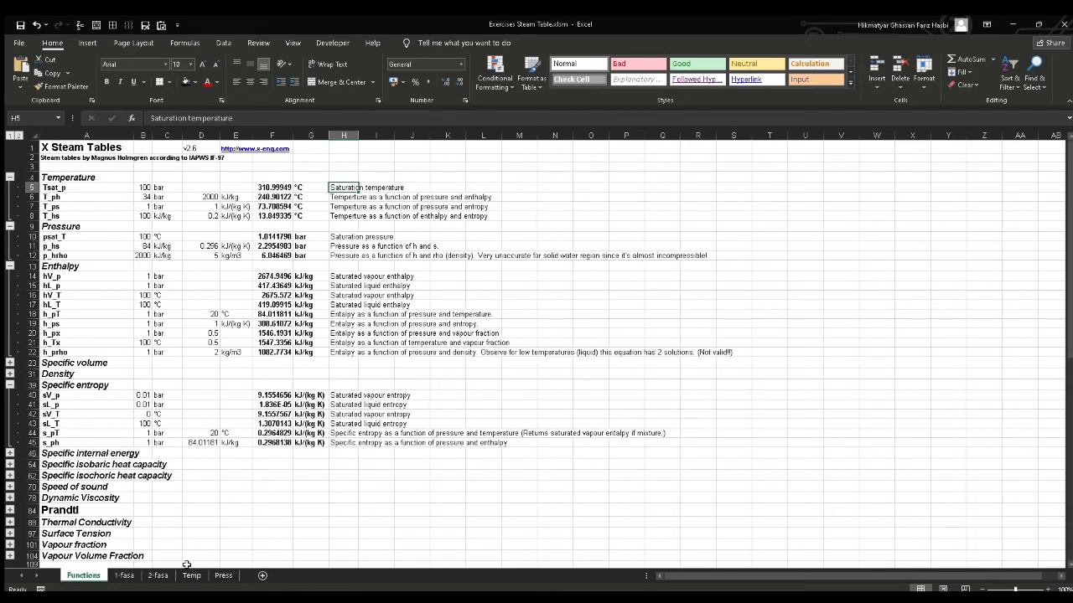
Fill the formulas of B2:N2 on the 1-fasa sheet down through row 7 for the remaining given temperatures
{"action": "left_click", "coordinate": [124, 576]}
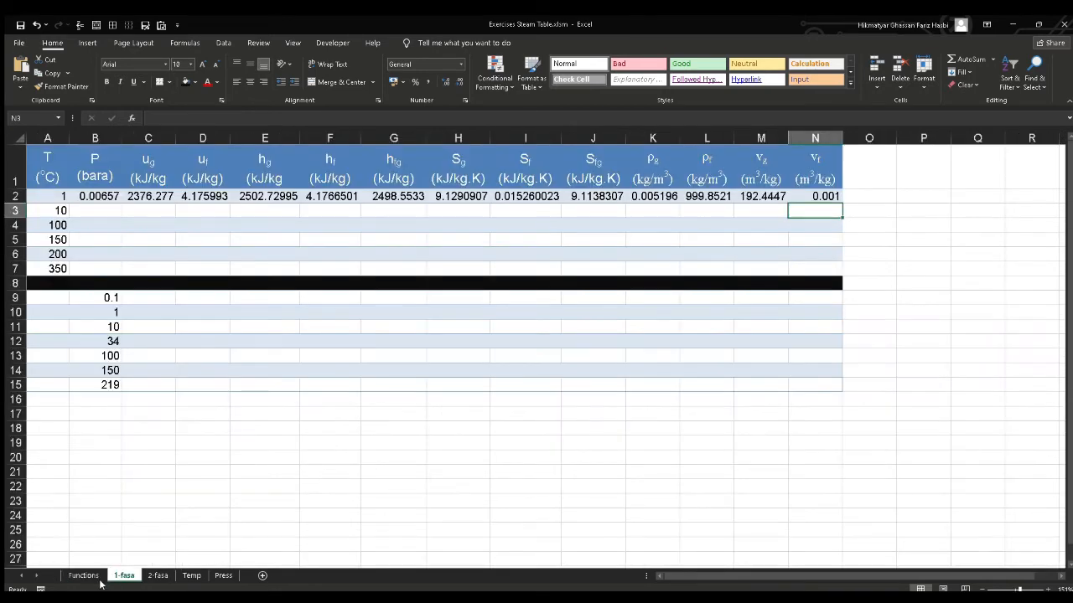
{"action": "left_click", "coordinate": [102, 198]}
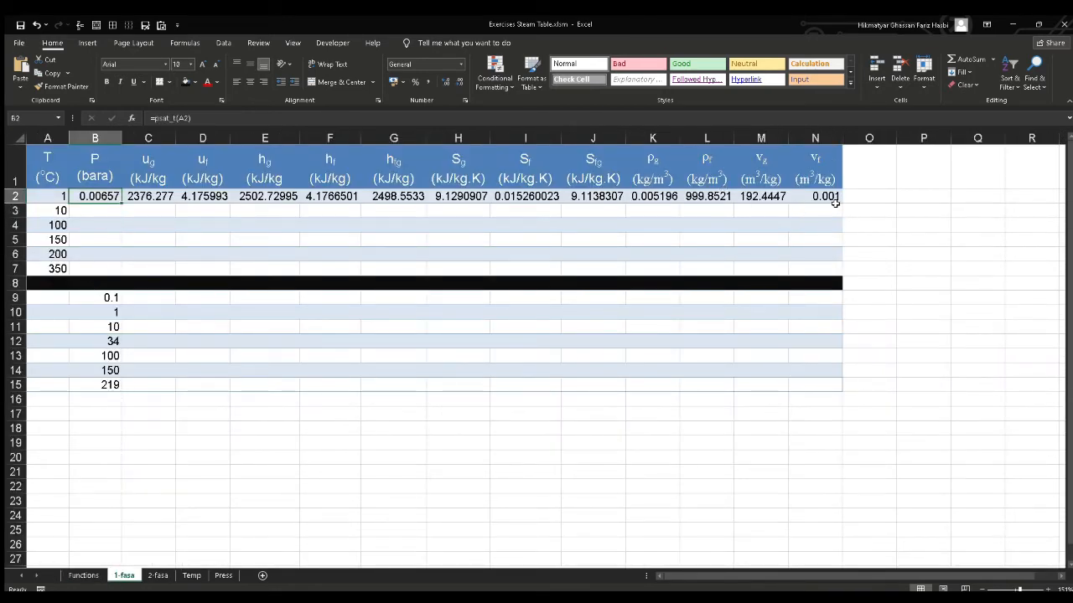
{"action": "left_click", "coordinate": [835, 201], "text": "shift"}
{"action": "left_click_drag", "start_coordinate": [840, 204], "coordinate": [832, 274]}
{"action": "left_click", "coordinate": [239, 242]}
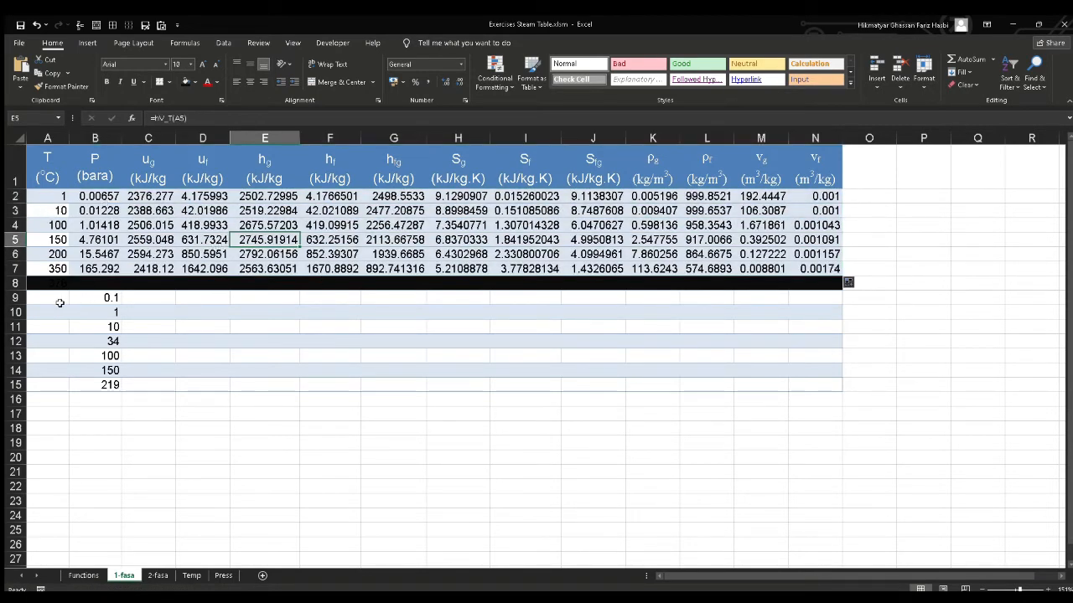
Calculate the saturation temperature in cell A9 from the given pressure with the formula =Tsat_p(B9)
{"action": "left_click", "coordinate": [60, 302]}
{"action": "left_click", "coordinate": [84, 294]}
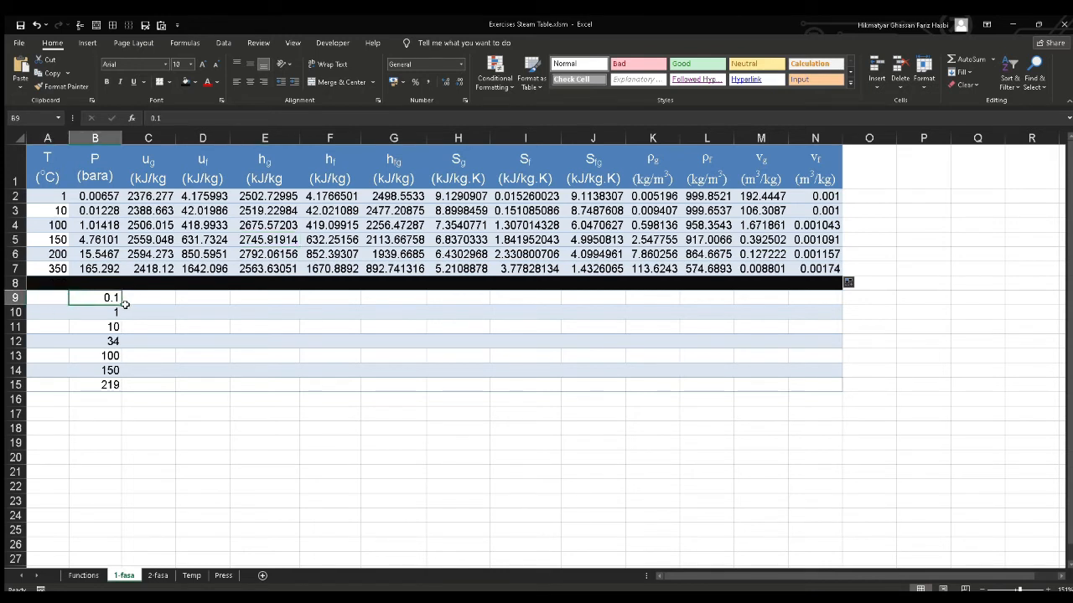
{"action": "left_click", "coordinate": [38, 298]}
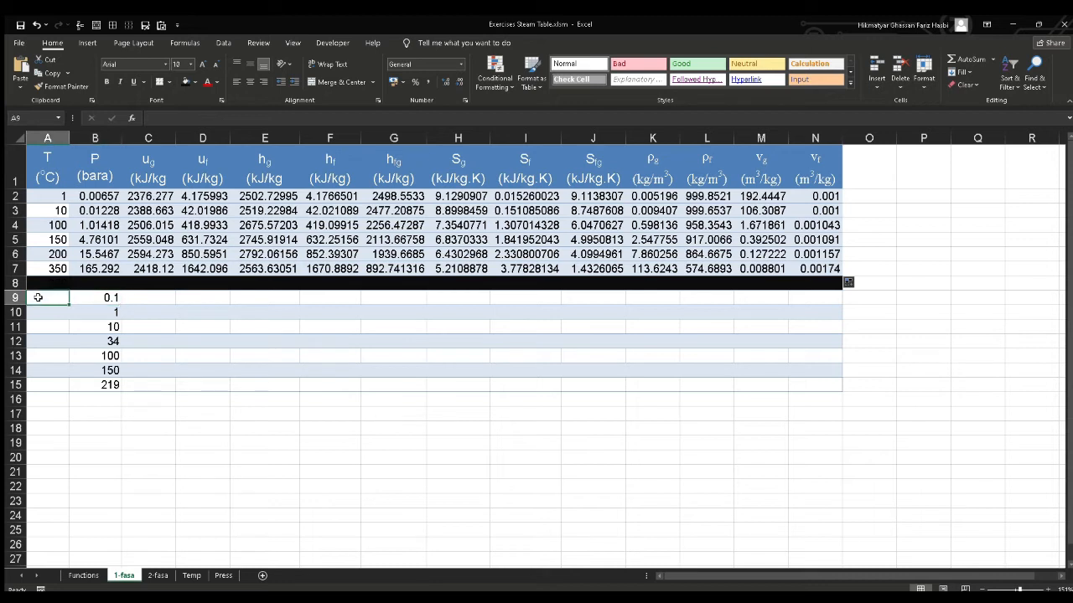
{"action": "type", "text": "="}
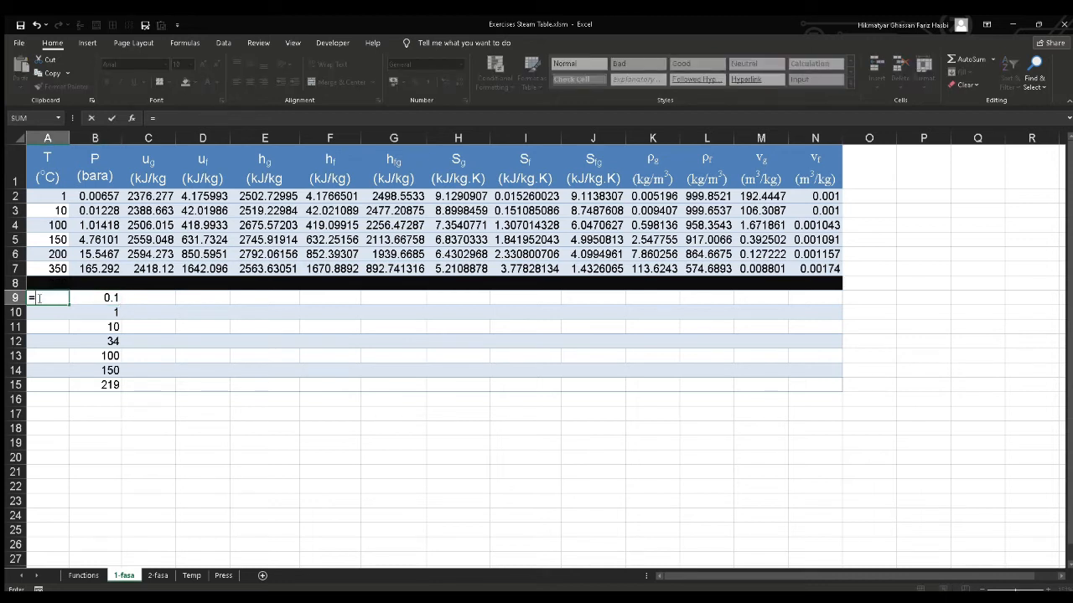
{"action": "type", "text": "ts"}
{"action": "key", "text": "Tab"}
{"action": "key", "text": "Right"}
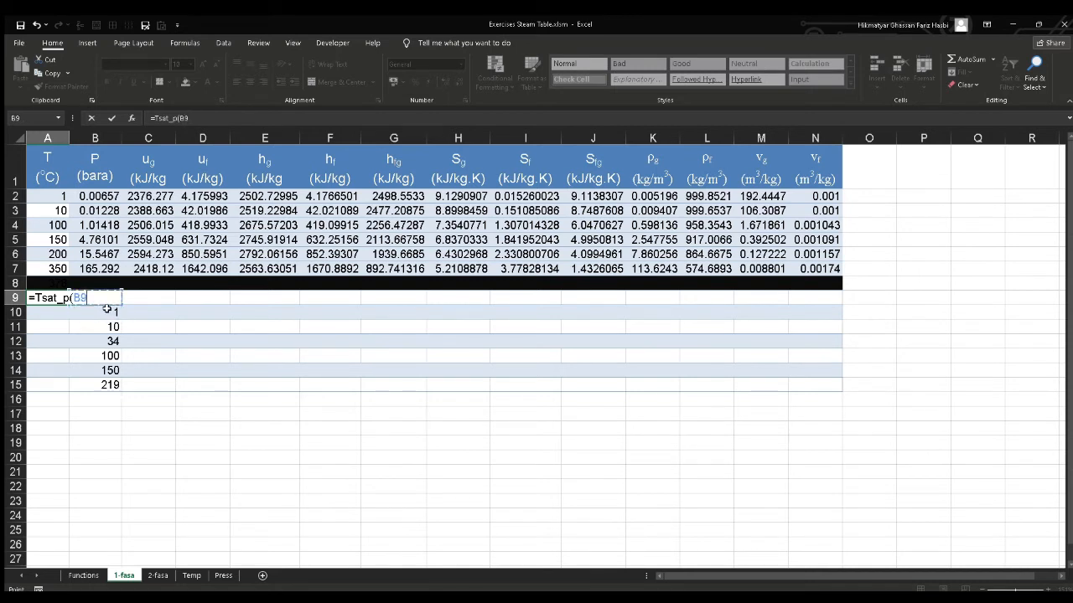
{"action": "key", "text": "Return"}
Calculate the saturated vapour internal energy in cell C9 from the pressure in B9 with the uV_p function
{"action": "key", "text": "Right"}
{"action": "key", "text": "Up"}
{"action": "key", "text": "Up"}
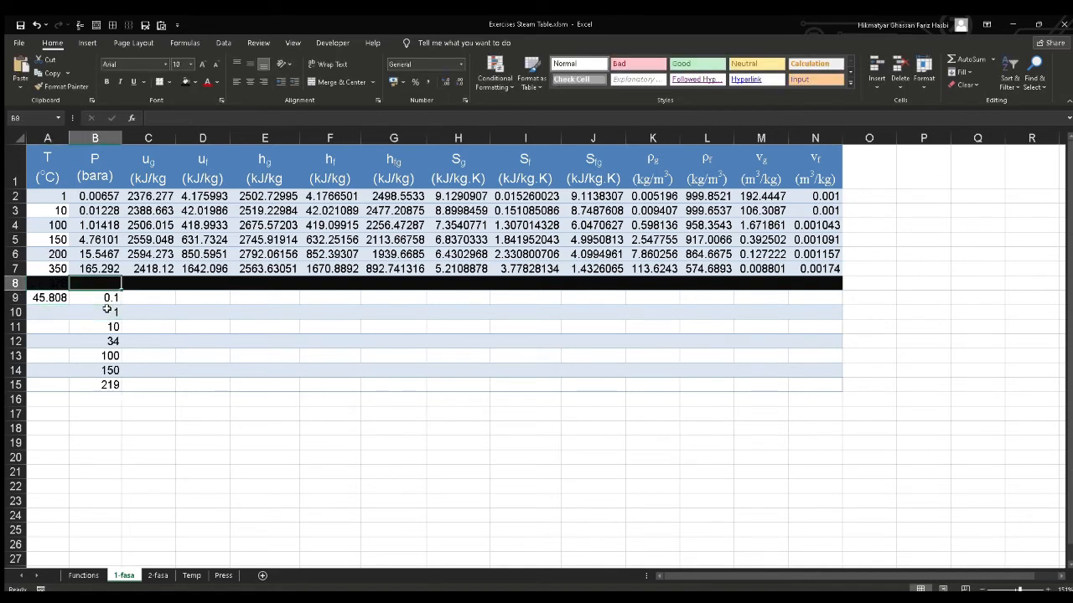
{"action": "key", "text": "Right"}
{"action": "key", "text": "Right"}
{"action": "key", "text": "Down"}
{"action": "key", "text": "Left"}
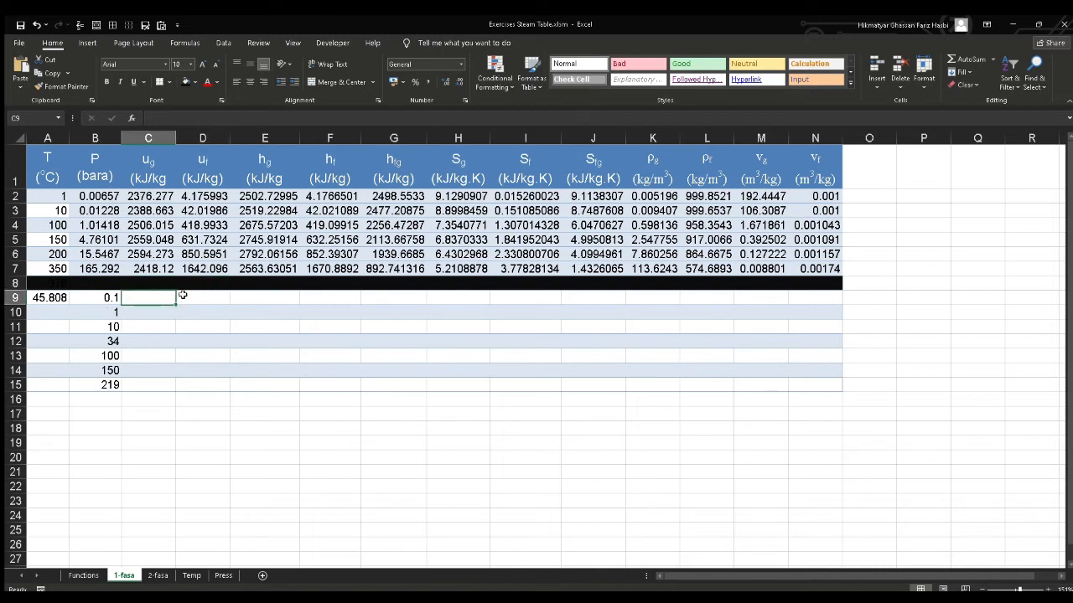
{"action": "left_click_drag", "start_coordinate": [179, 296], "coordinate": [814, 293]}
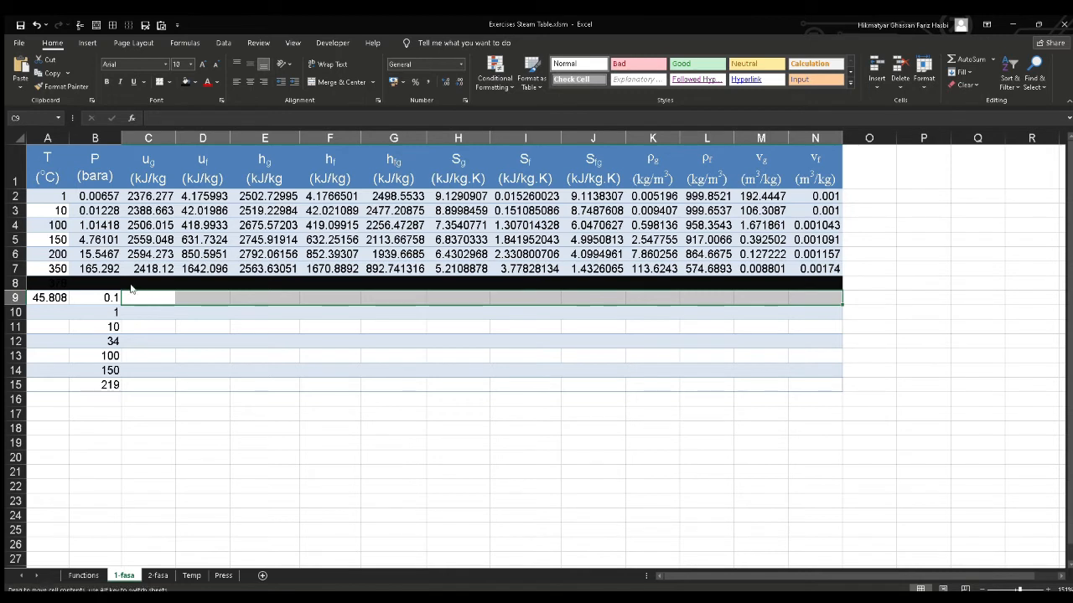
{"action": "left_click", "coordinate": [138, 298]}
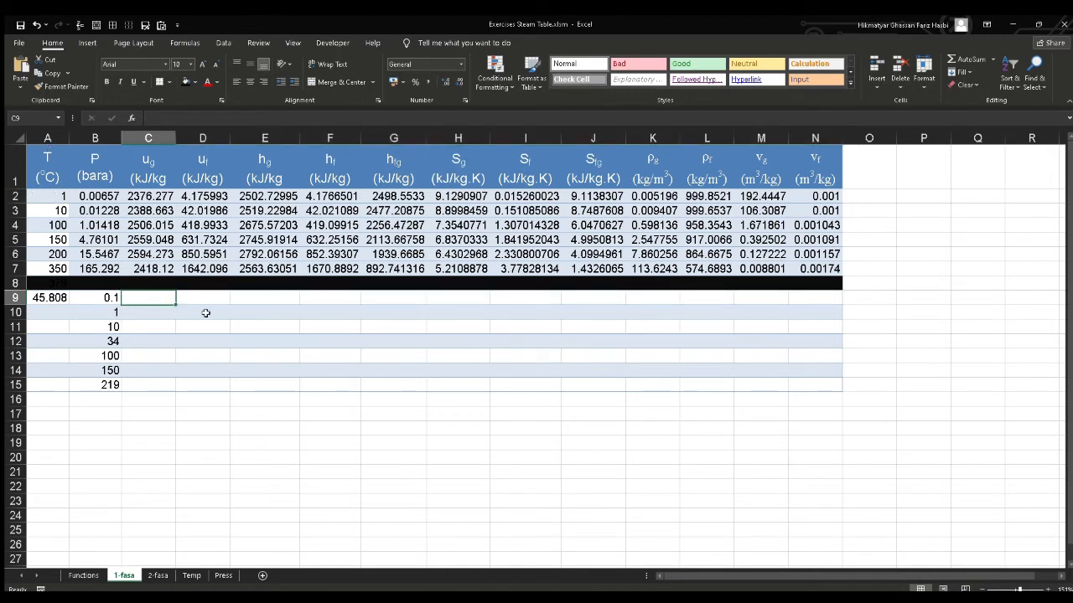
{"action": "type", "text": "="}
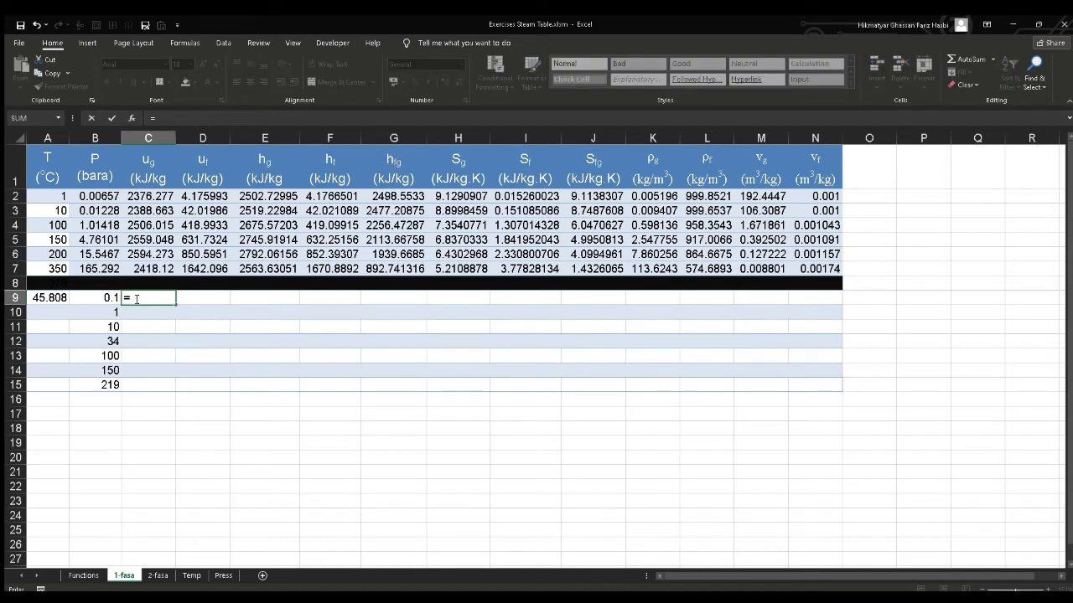
{"action": "type", "text": "uv"}
{"action": "key", "text": "Tab"}
{"action": "left_click", "coordinate": [110, 310]}
{"action": "key", "text": "Return"}
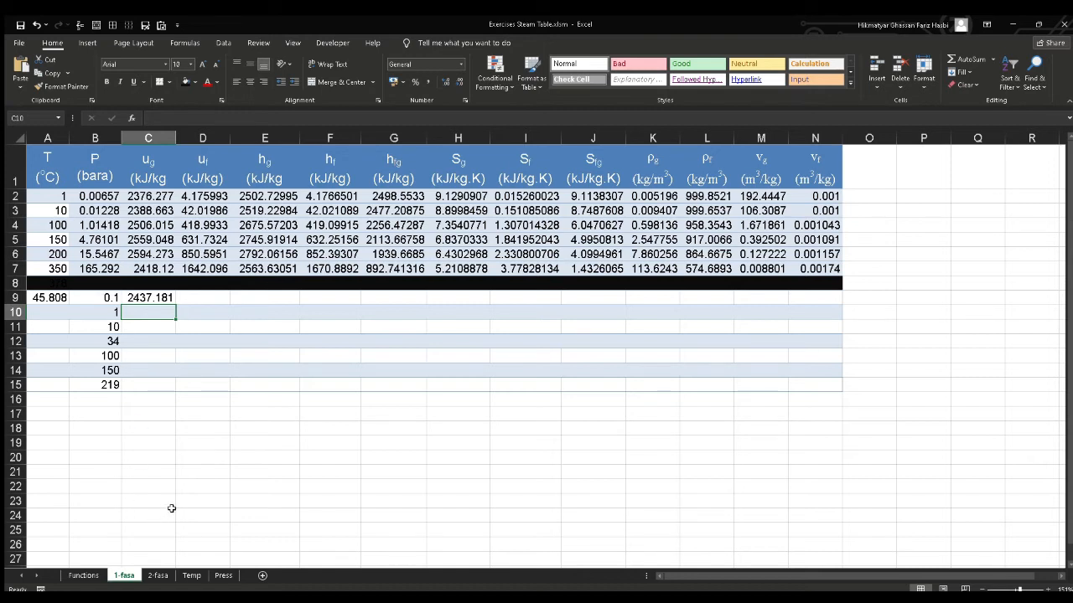
Clear the placeholder dashes from the pressure cells B2:B7 on the 2-fasa sheet
{"action": "left_click", "coordinate": [159, 575]}
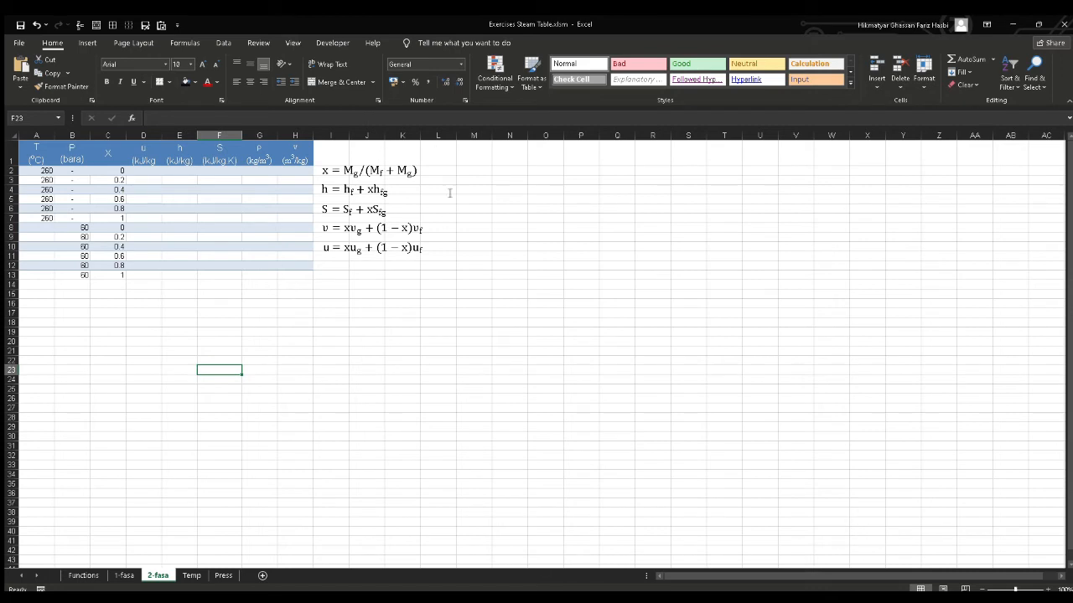
{"action": "left_click_drag", "start_coordinate": [70, 175], "coordinate": [73, 218]}
{"action": "key", "text": "Delete"}
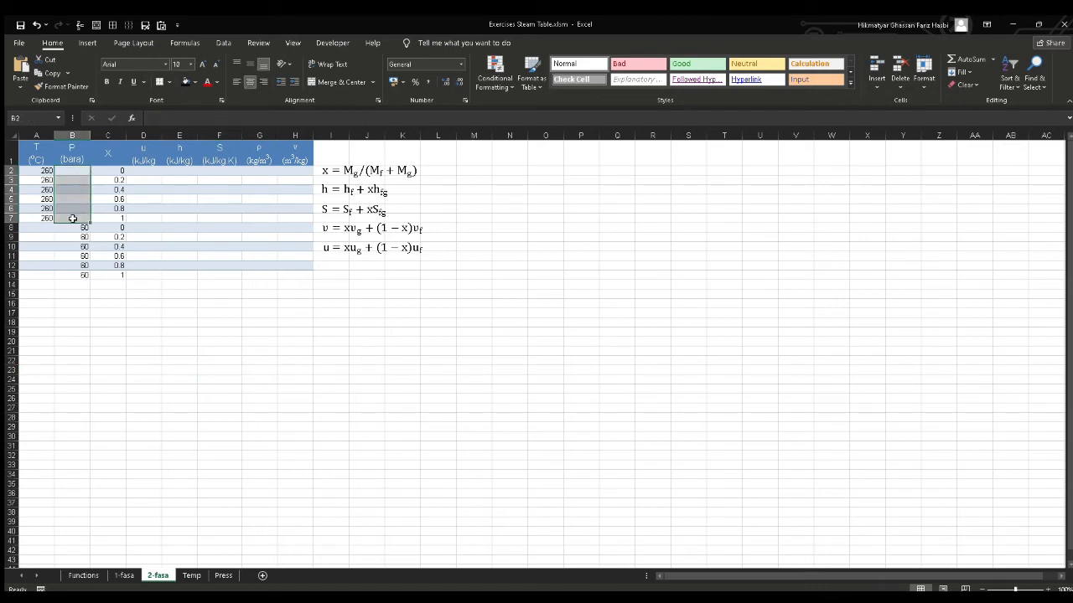
Calculate the saturation pressure in cell B2 of the 2-fasa sheet with the formula =psat_T(A2)
{"action": "left_click", "coordinate": [192, 171]}
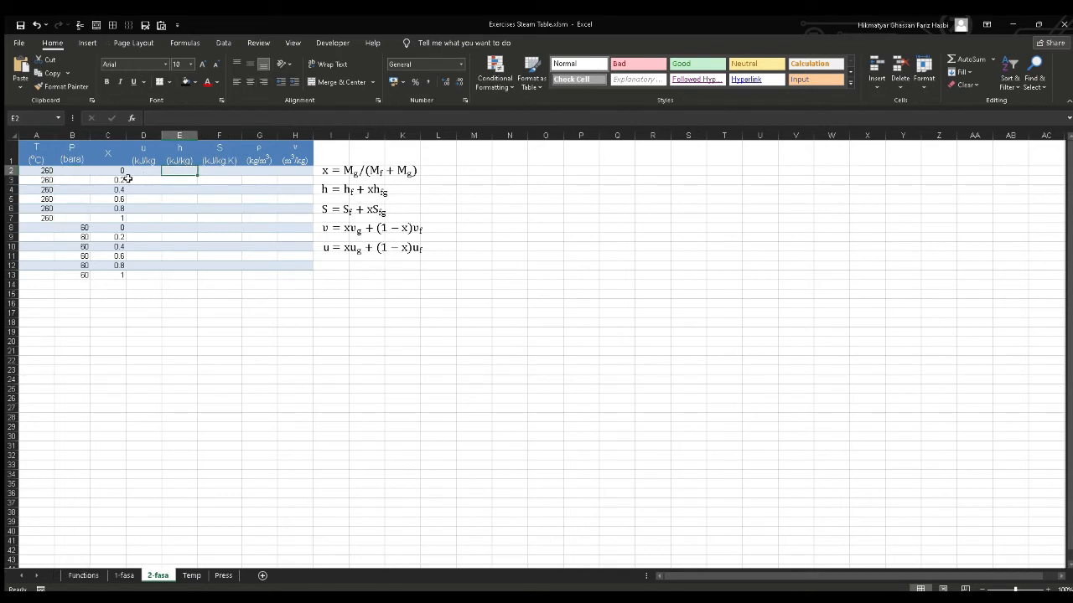
{"action": "left_click", "coordinate": [72, 162]}
{"action": "left_click", "coordinate": [72, 175]}
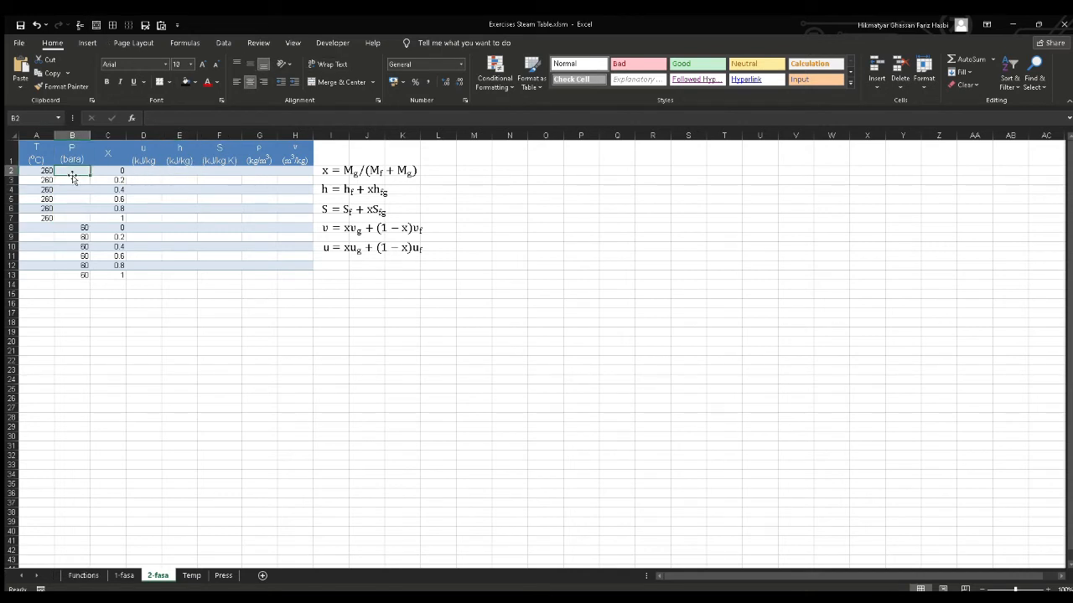
{"action": "type", "text": "="}
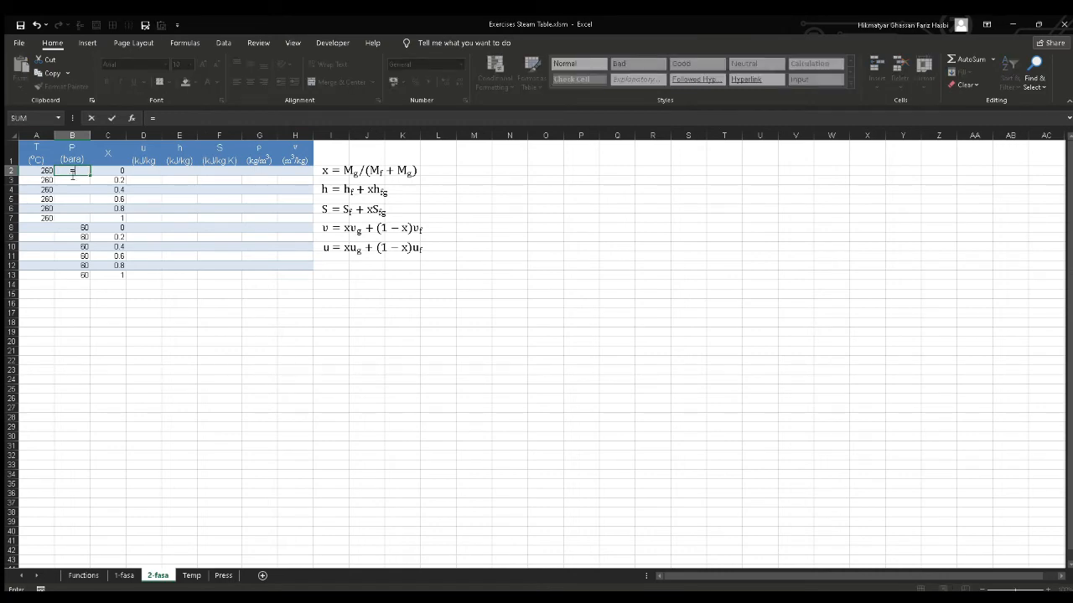
{"action": "type", "text": "psa"}
{"action": "key", "text": "Tab"}
{"action": "left_click", "coordinate": [39, 173]}
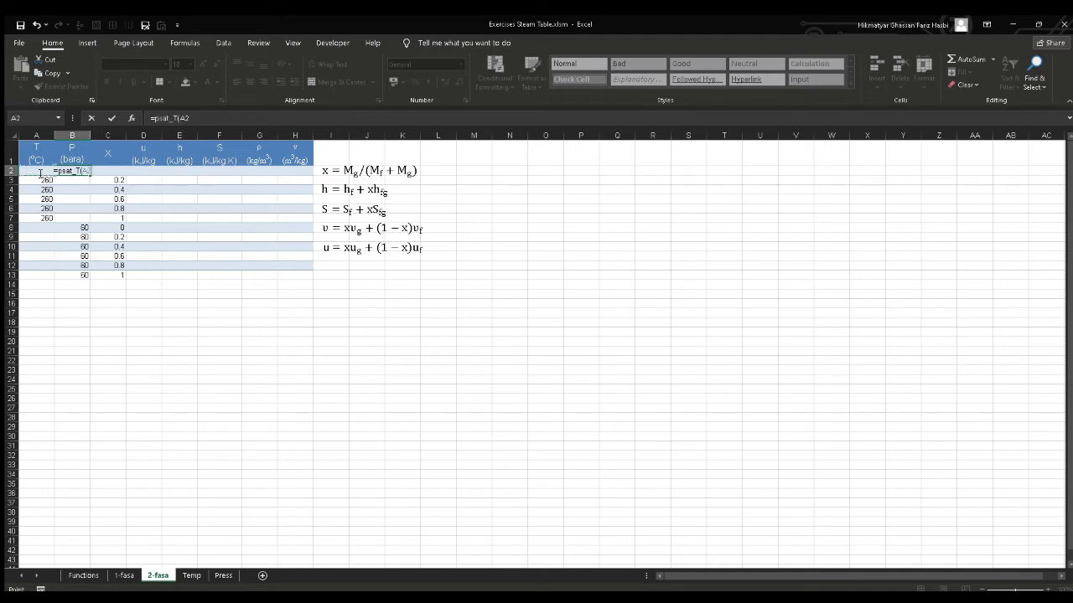
{"action": "key", "text": "Return"}
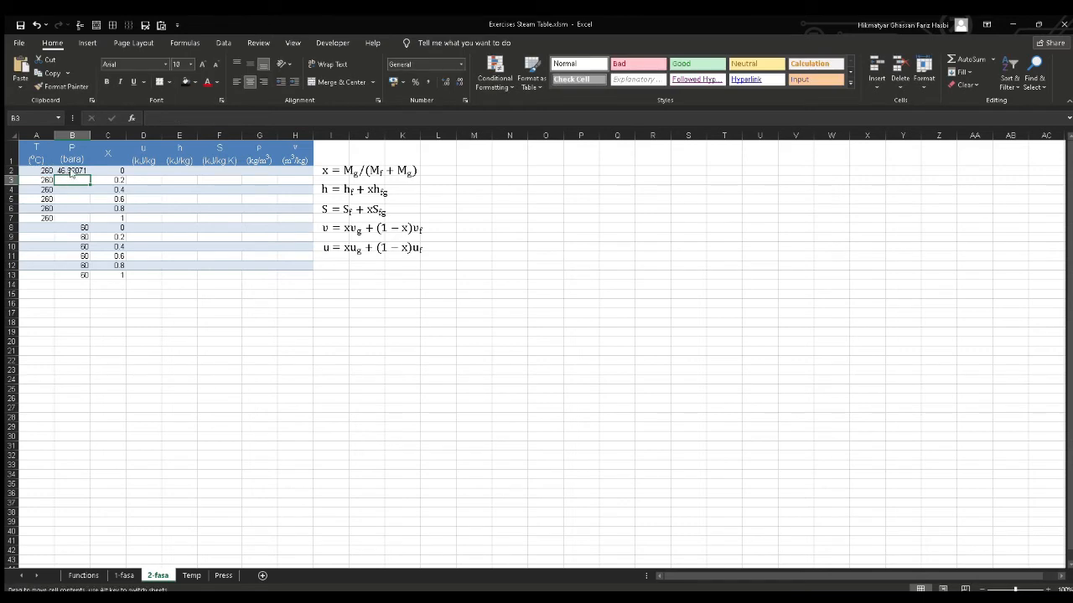
Copy the saturation pressure formula from cell B2 down through B7
{"action": "left_click", "coordinate": [73, 172]}
{"action": "left_click_drag", "start_coordinate": [90, 175], "coordinate": [82, 222]}
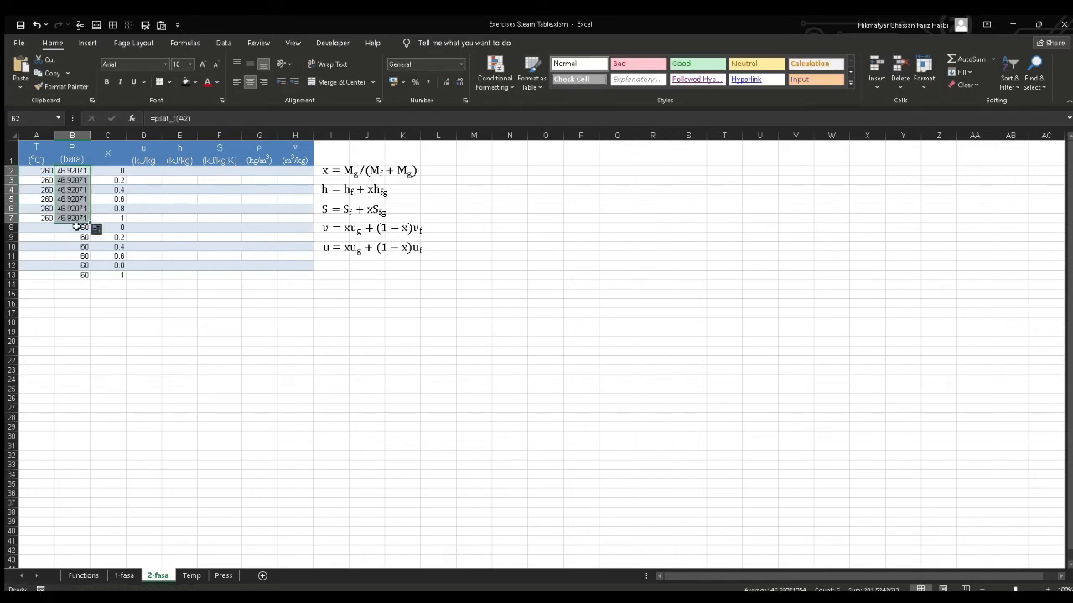
Enter the saturation temperature formula =Tsat_p(B8:B13) in cell A8
{"action": "left_click", "coordinate": [39, 230]}
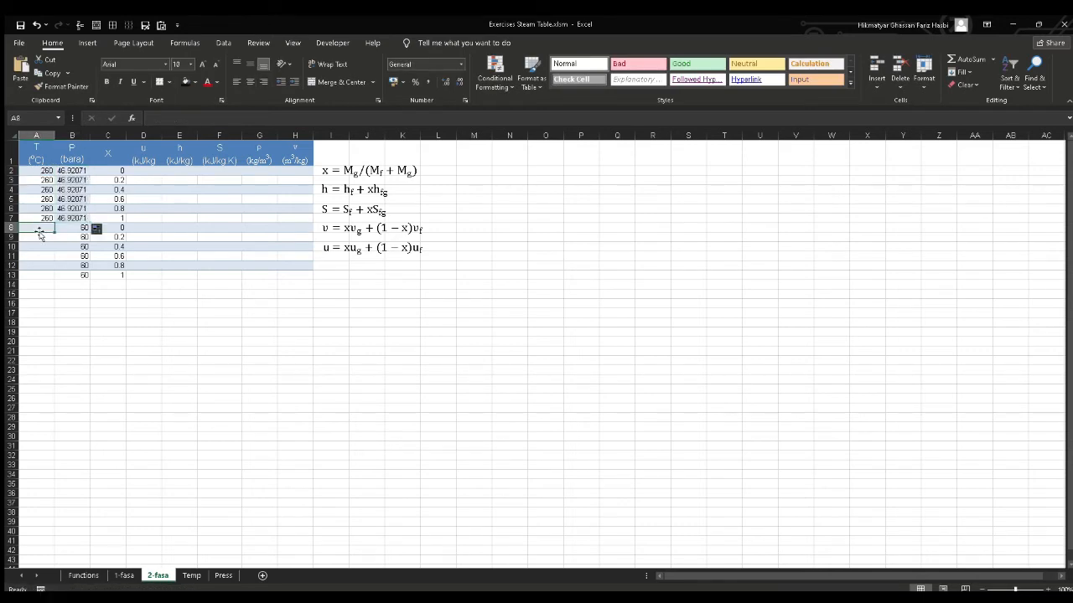
{"action": "type", "text": "=fsa"}
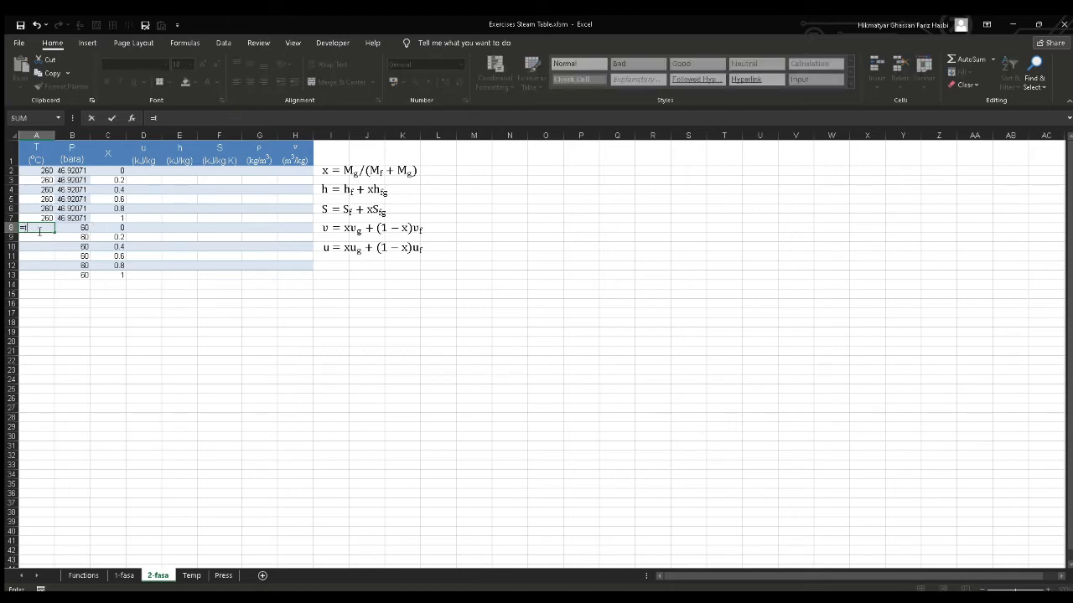
{"action": "key", "text": "Tab"}
{"action": "left_click_drag", "start_coordinate": [77, 228], "coordinate": [81, 273]}
{"action": "key", "text": "Return"}
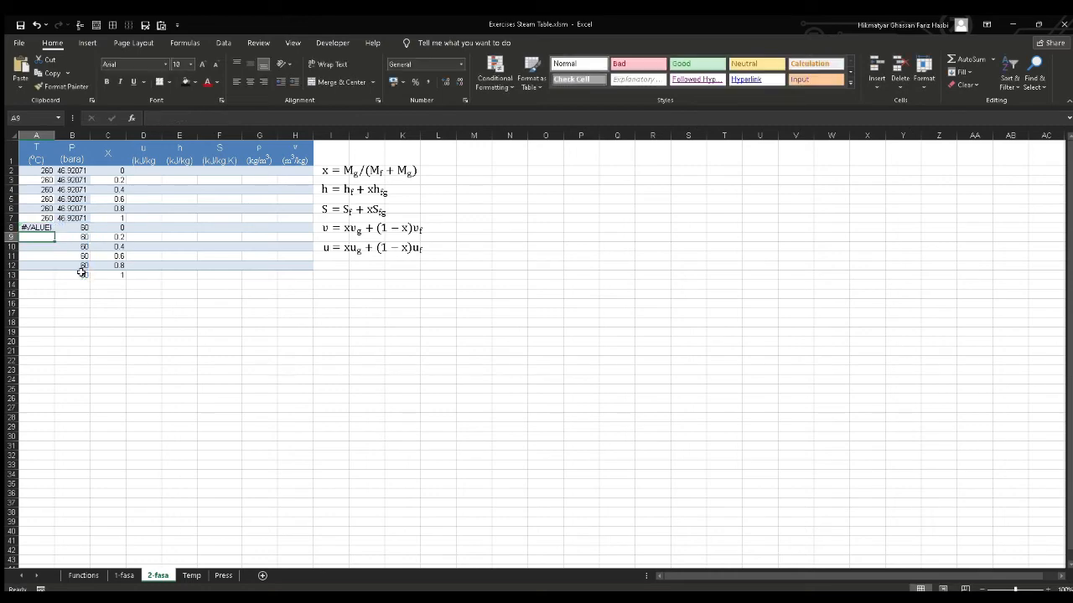
Correct the formula in cell A8 to =Tsat_p(B8) and fill it down through A13
{"action": "left_click", "coordinate": [28, 227]}
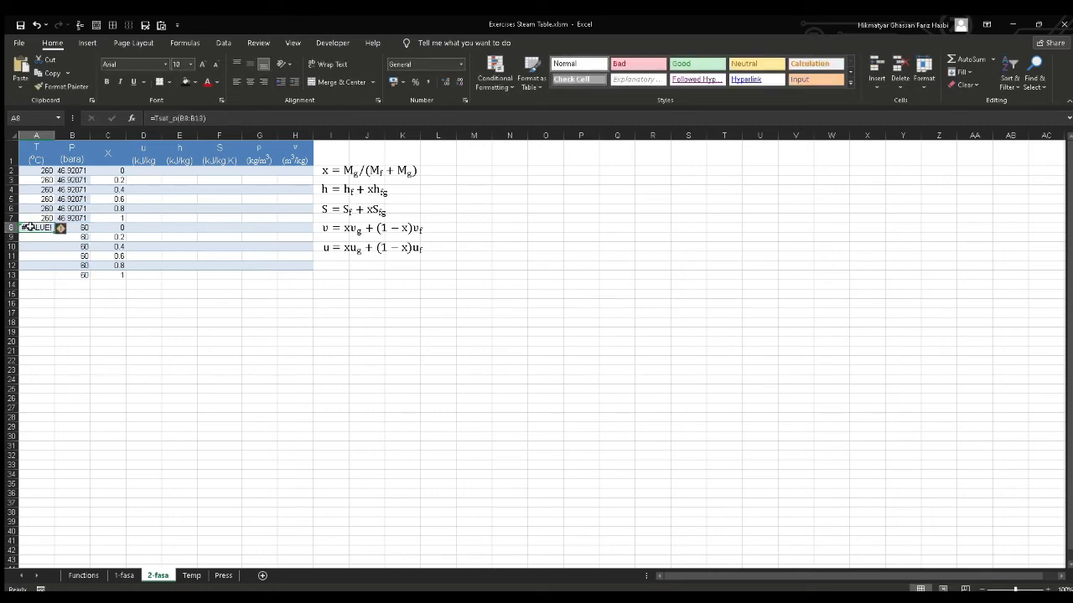
{"action": "left_click", "coordinate": [270, 117]}
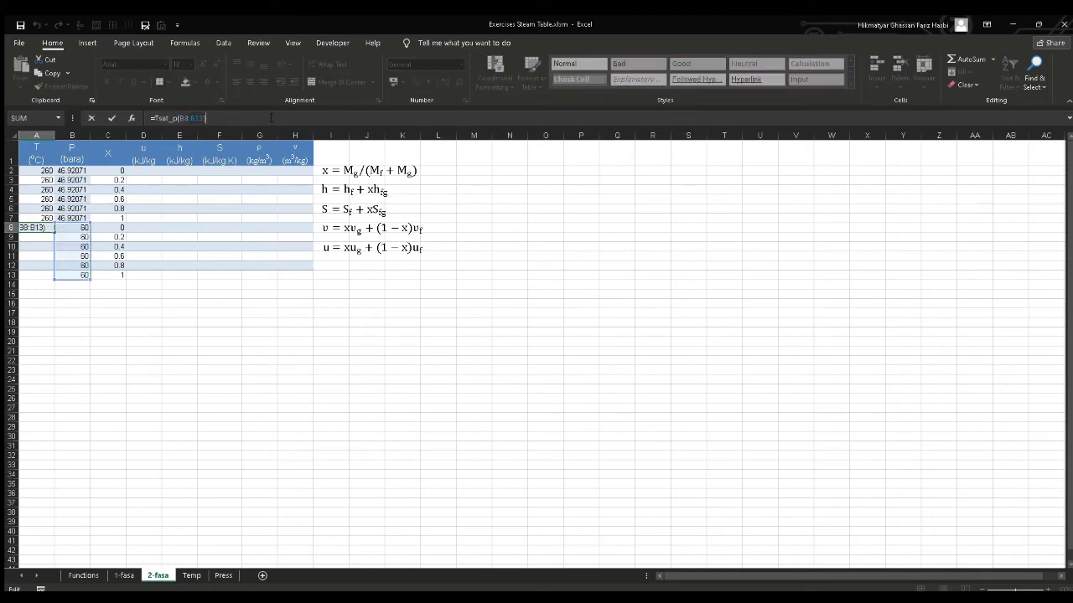
{"action": "key", "text": "BackSpace"}
{"action": "key", "text": "BackSpace"}
{"action": "key", "text": "BackSpace"}
{"action": "key", "text": "BackSpace"}
{"action": "key", "text": "BackSpace"}
{"action": "key", "text": "Return"}
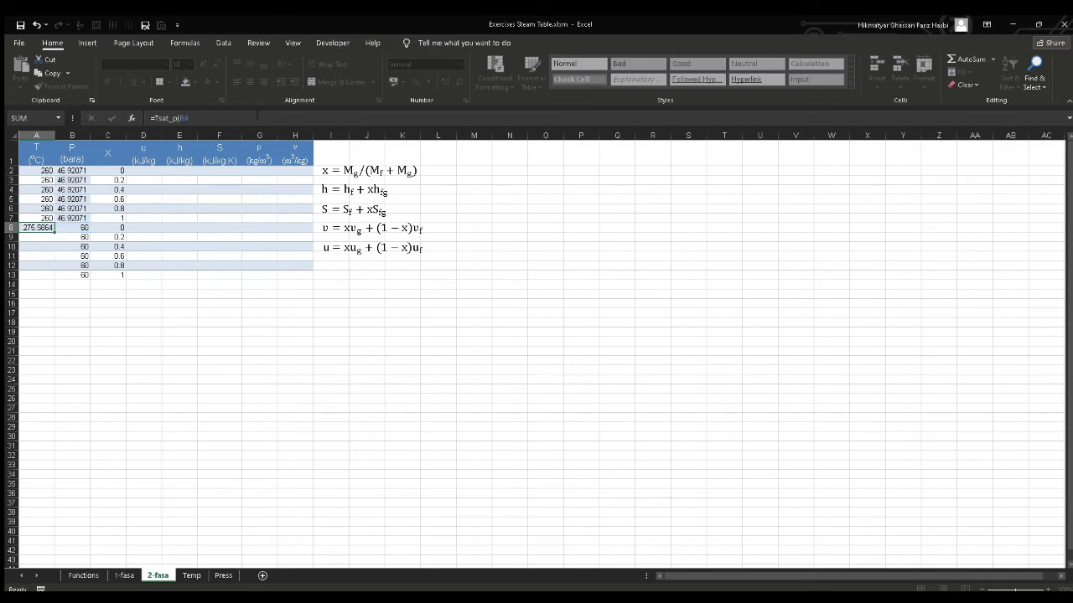
{"action": "left_click", "coordinate": [39, 227]}
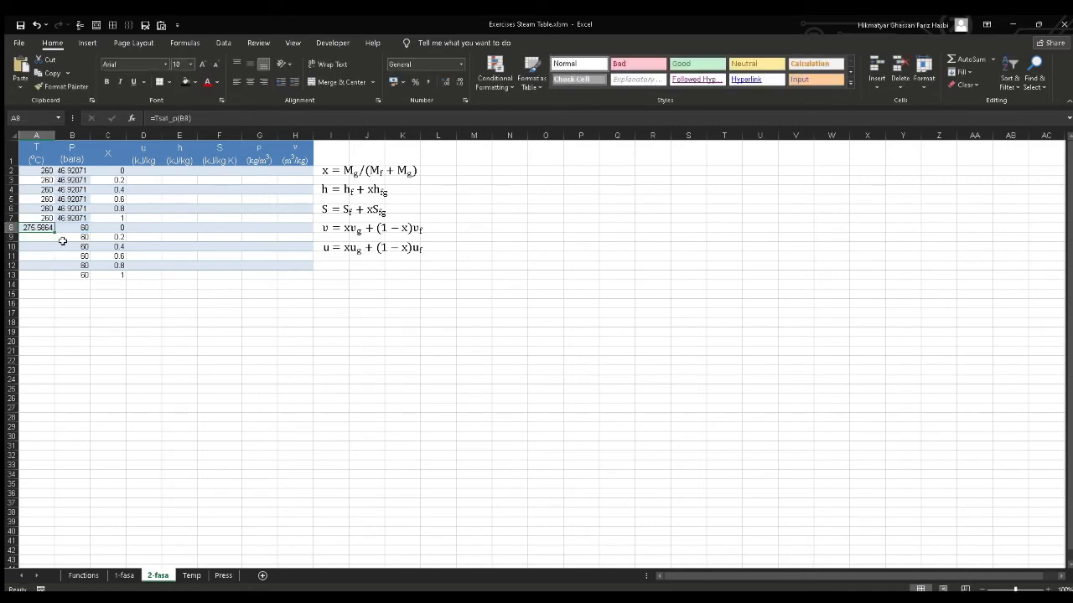
{"action": "left_click_drag", "start_coordinate": [55, 232], "coordinate": [53, 277]}
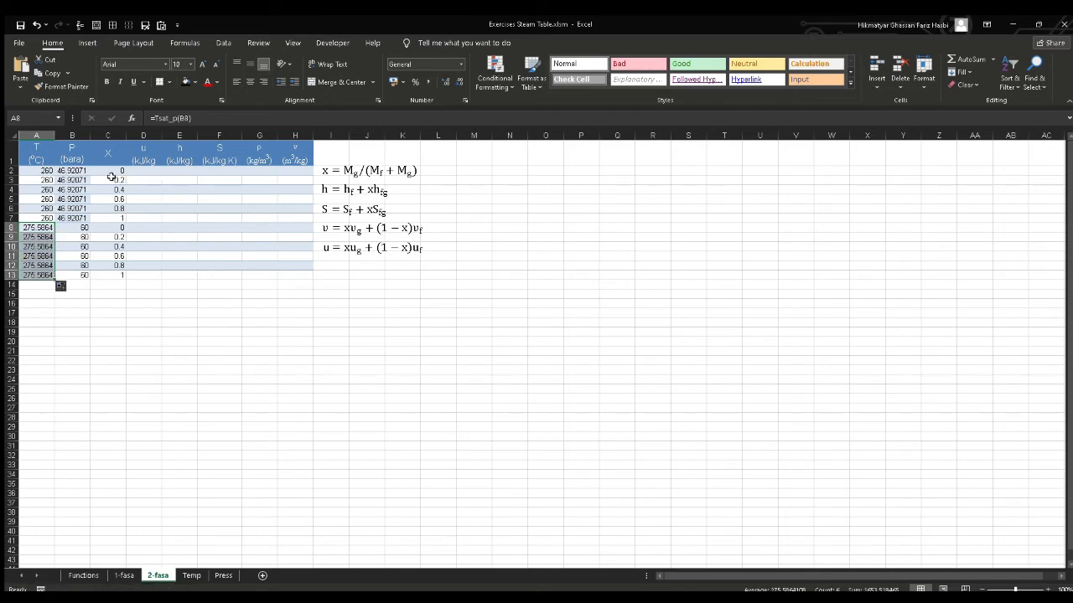
Calculate the two-phase mixture enthalpy in cell E3 from temperature and quality with the formula =h_Tx(A3,C3)
{"action": "left_click", "coordinate": [112, 172]}
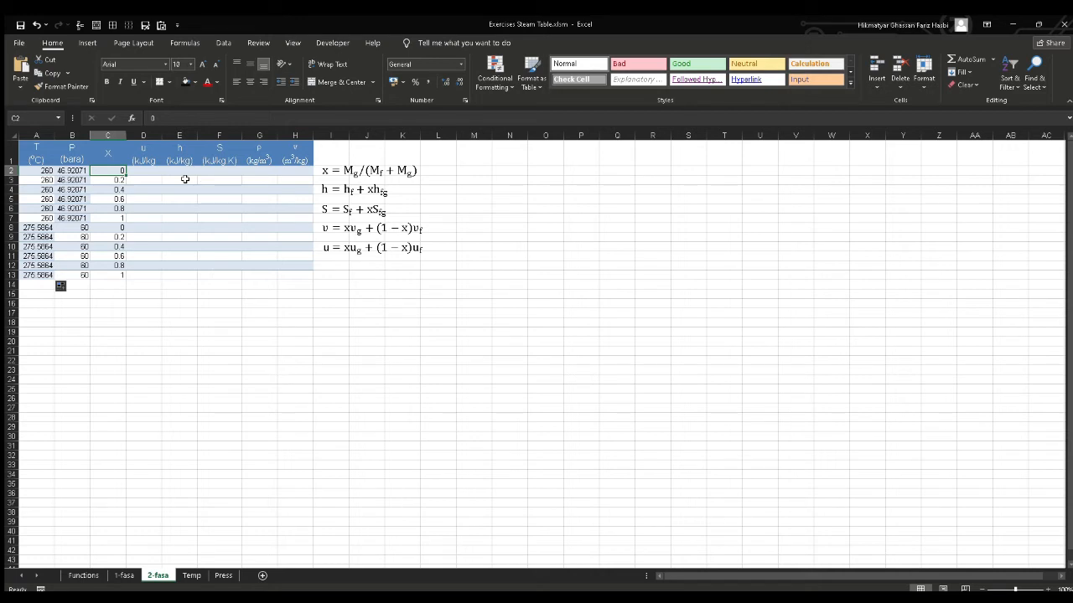
{"action": "left_click", "coordinate": [185, 179]}
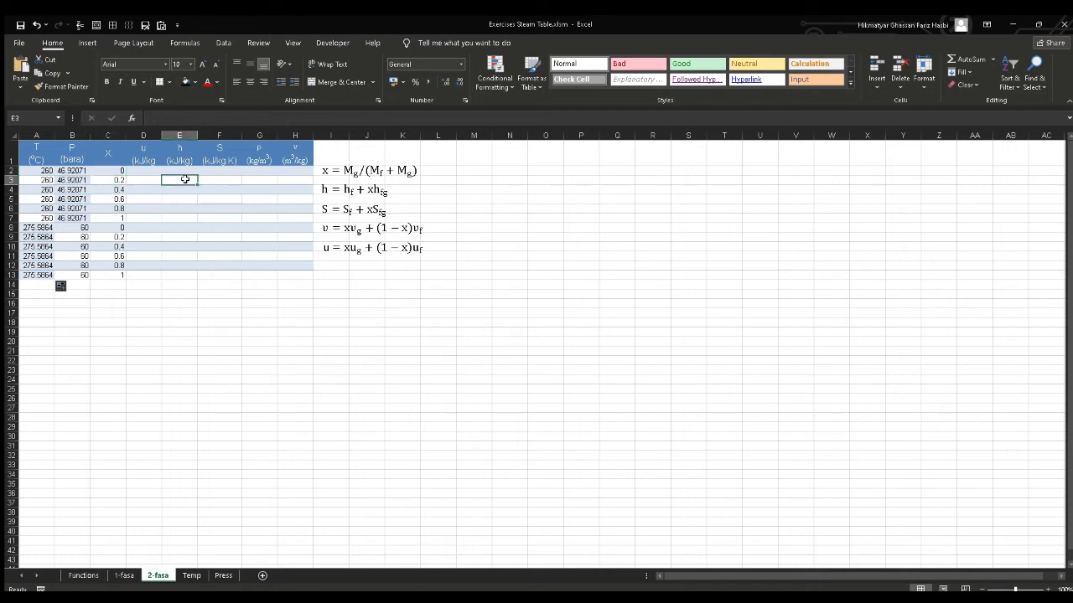
{"action": "type", "text": "="}
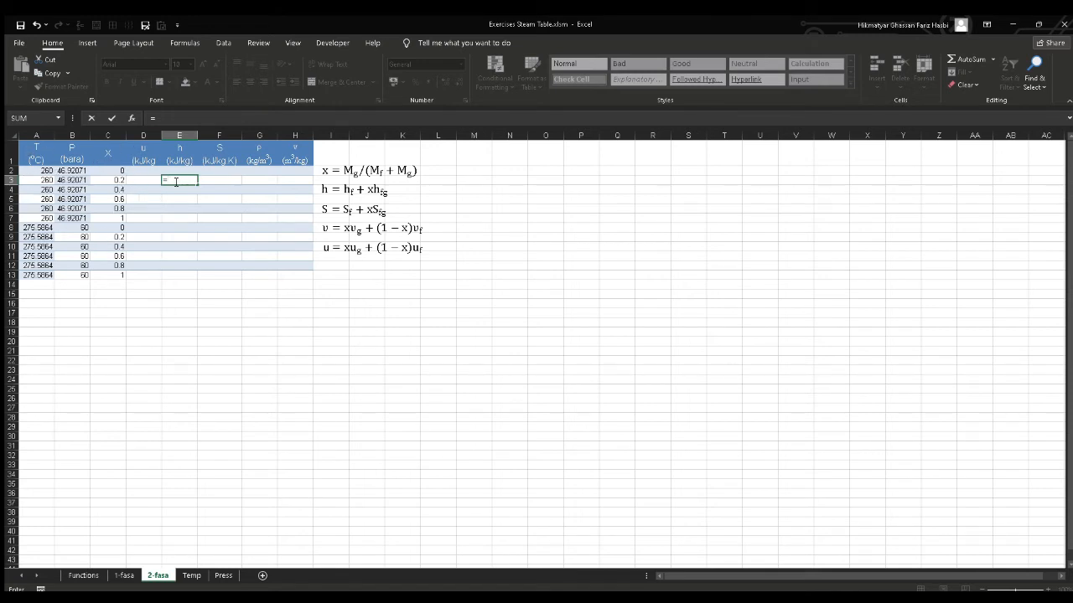
{"action": "type", "text": "h"}
{"action": "type", "text": "_Tx("}
{"action": "key", "text": "Left"}
{"action": "key", "text": "Left"}
{"action": "key", "text": "Left"}
{"action": "key", "text": "Left"}
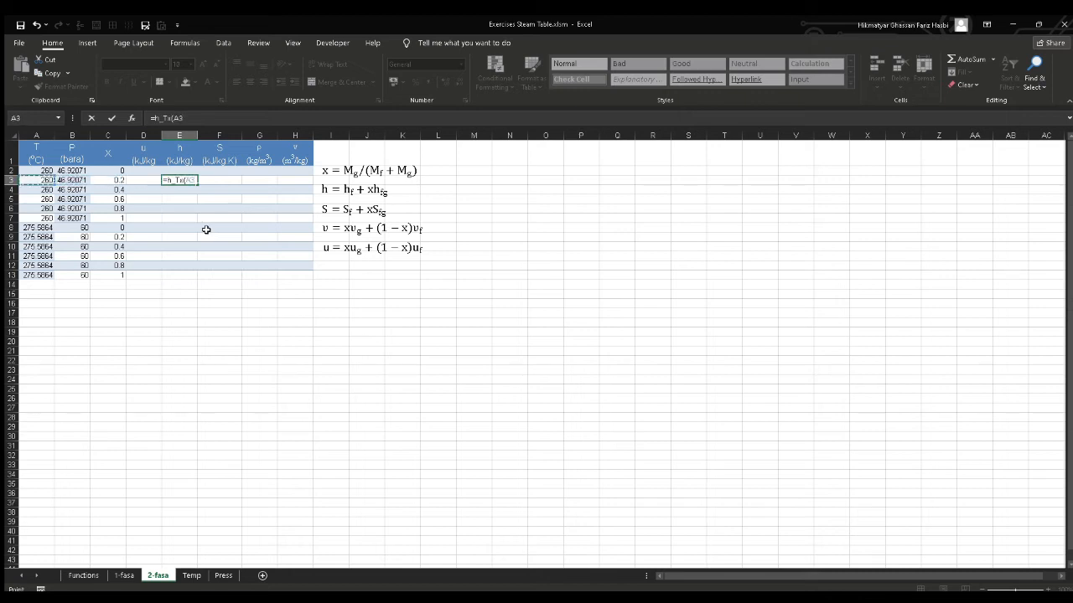
{"action": "type", "text": ","}
{"action": "left_click", "coordinate": [113, 180]}
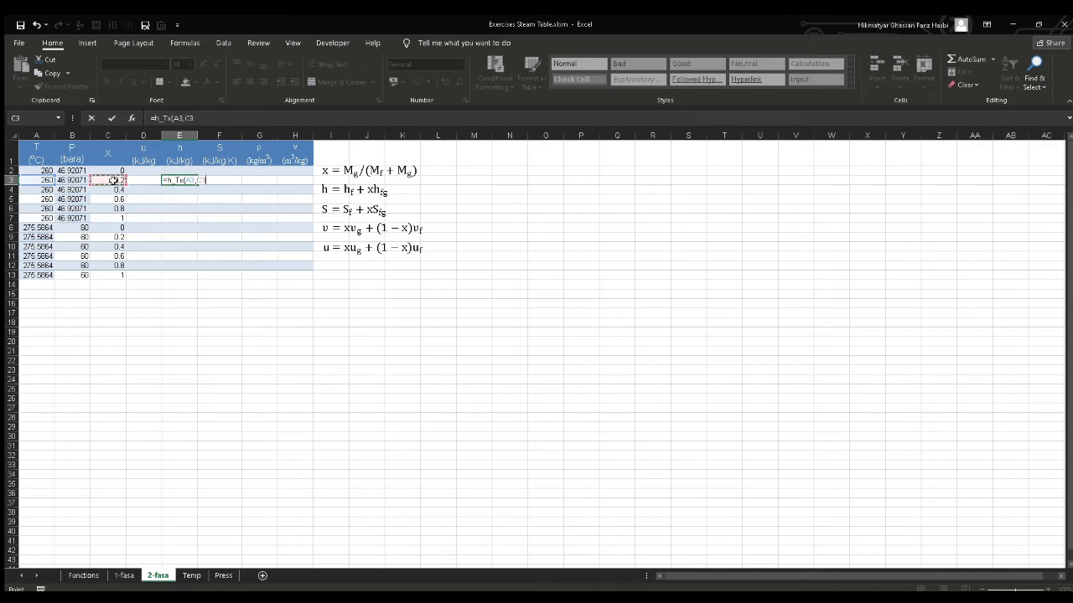
{"action": "key", "text": "Return"}
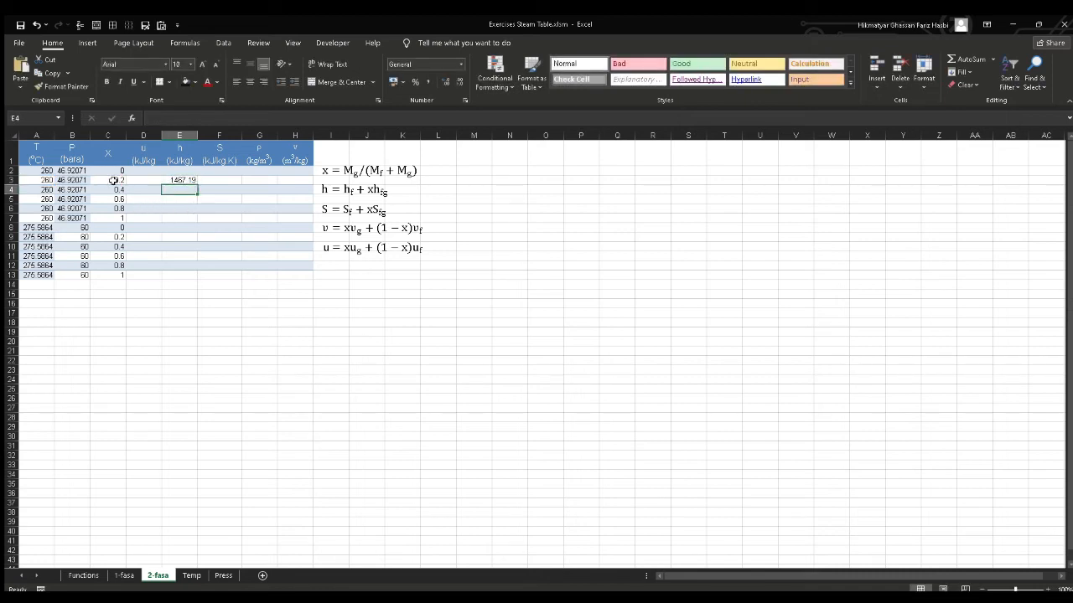
{"action": "left_click", "coordinate": [192, 175]}
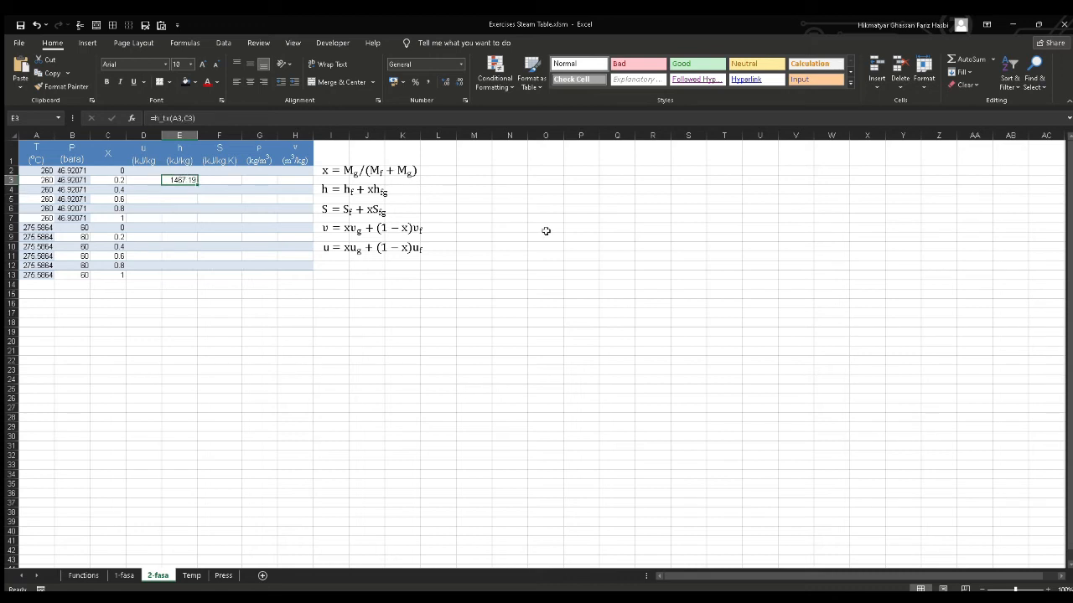
{"action": "left_click", "coordinate": [503, 182]}
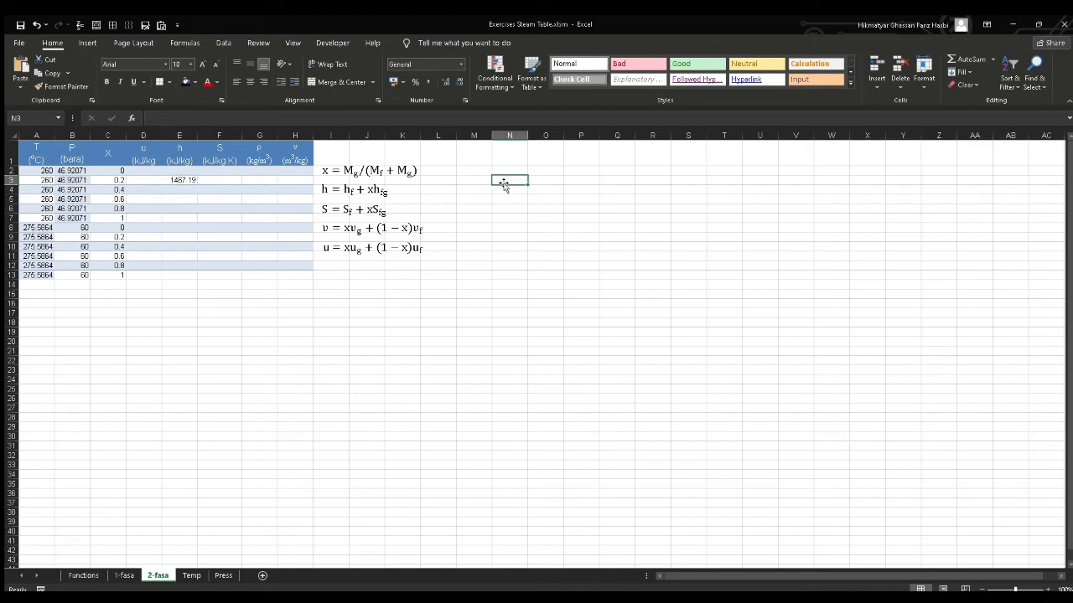
{"action": "type", "text": "="}
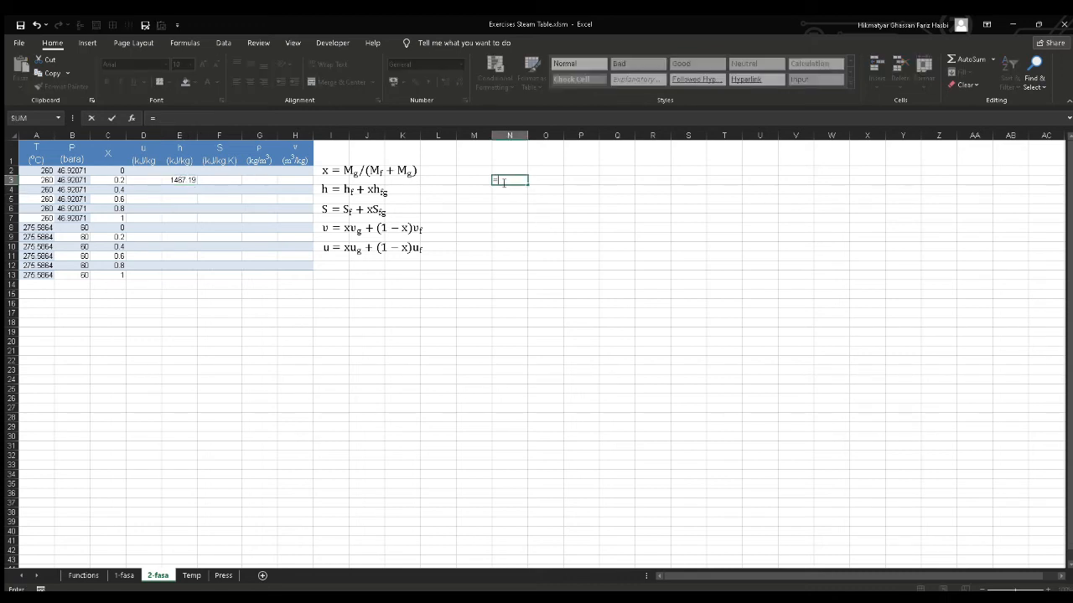
{"action": "left_click", "coordinate": [342, 189]}
{"action": "left_click", "coordinate": [492, 183]}
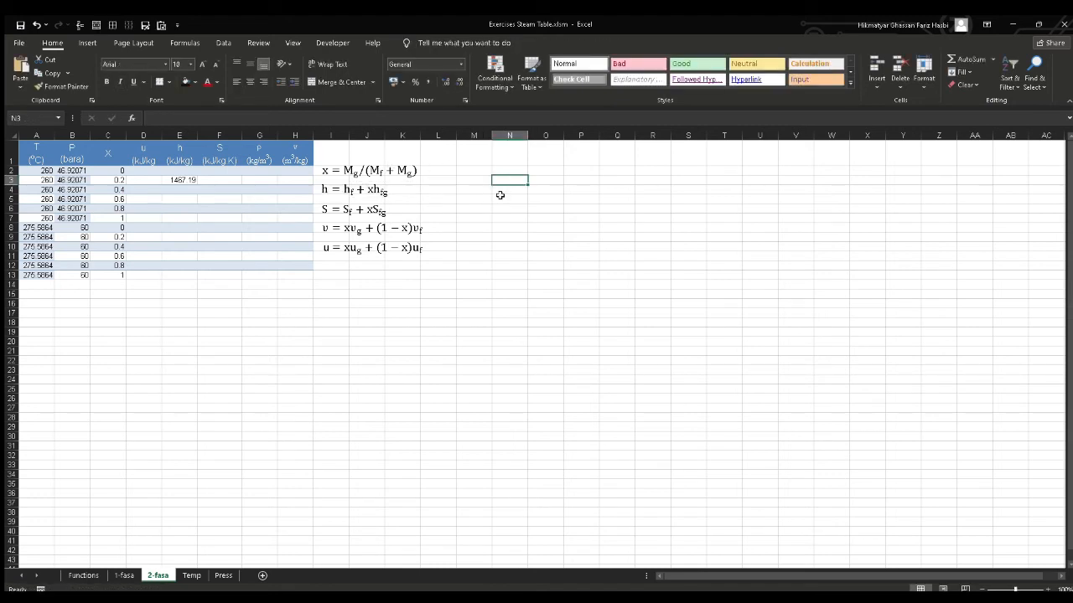
Add the headers hf in cell N4 and hfg in cell O4 for a manual enthalpy check
{"action": "left_click", "coordinate": [500, 194]}
{"action": "type", "text": "hf"}
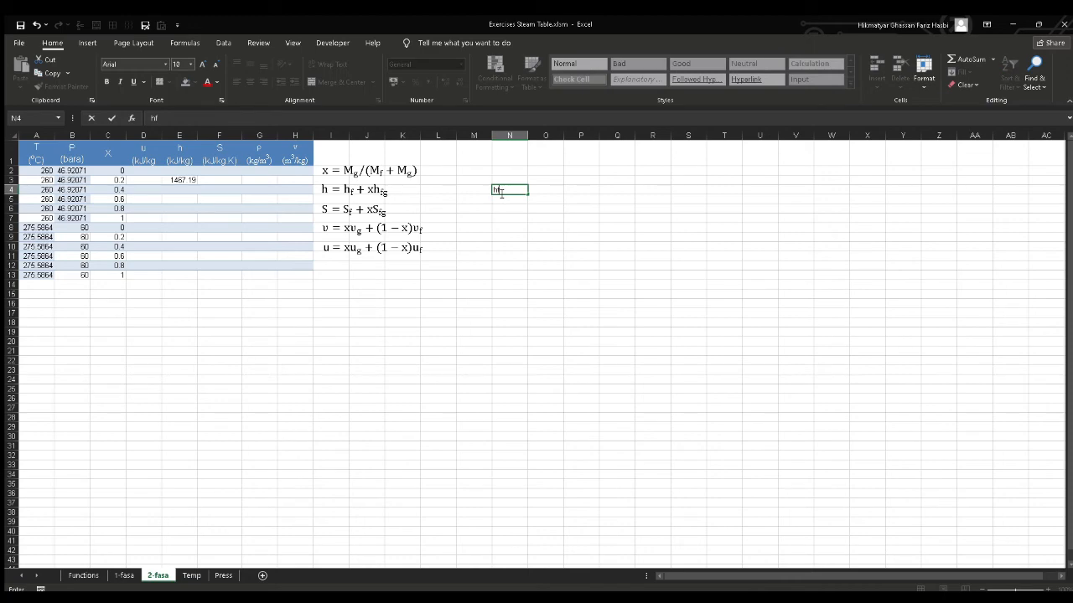
{"action": "key", "text": "Tab"}
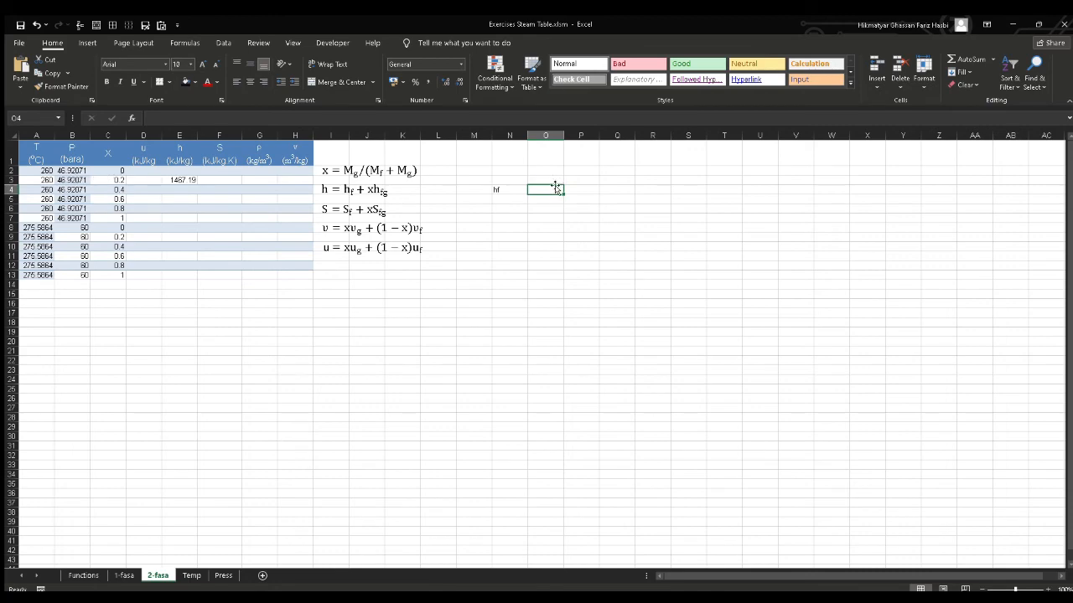
{"action": "type", "text": "hfg"}
{"action": "key", "text": "Return"}
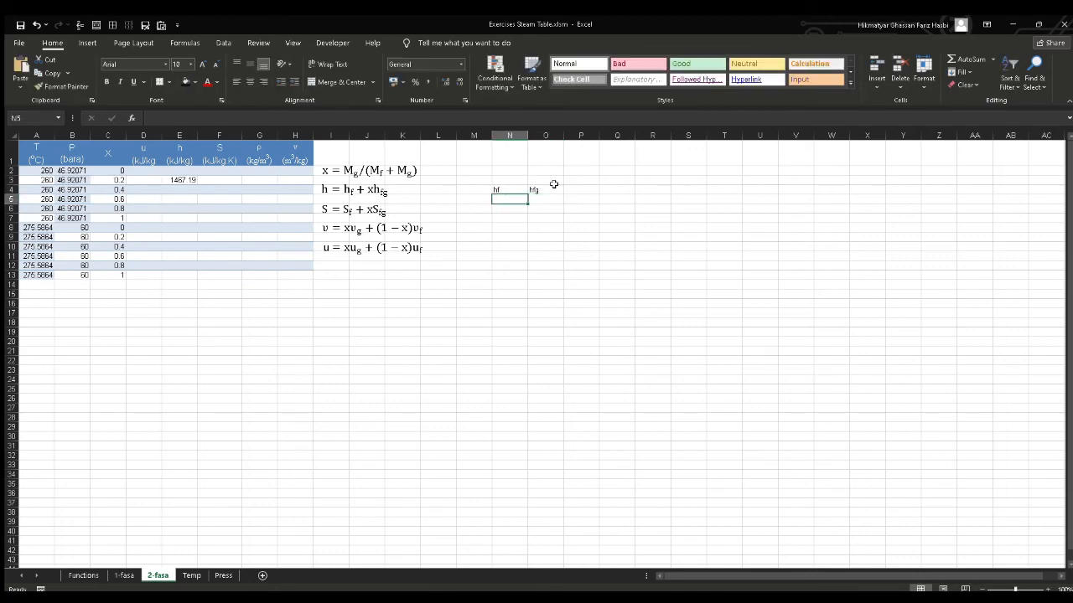
Calculate the saturated liquid enthalpy in cell N5 with the formula =hL_T(A3)
{"action": "type", "text": "=h"}
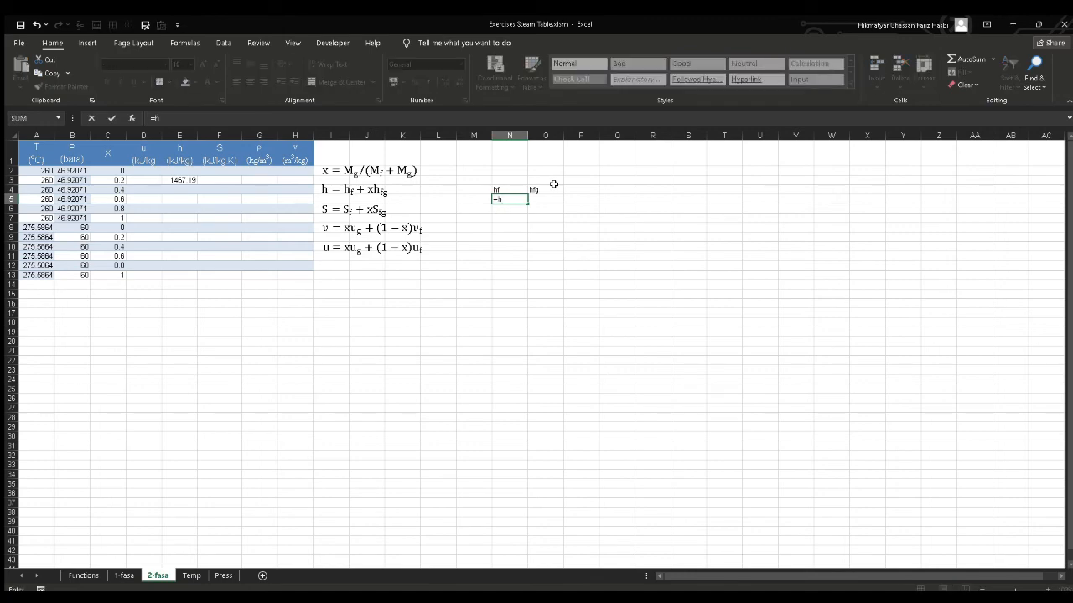
{"action": "type", "text": "l"}
{"action": "key", "text": "Tab"}
{"action": "left_click", "coordinate": [47, 180]}
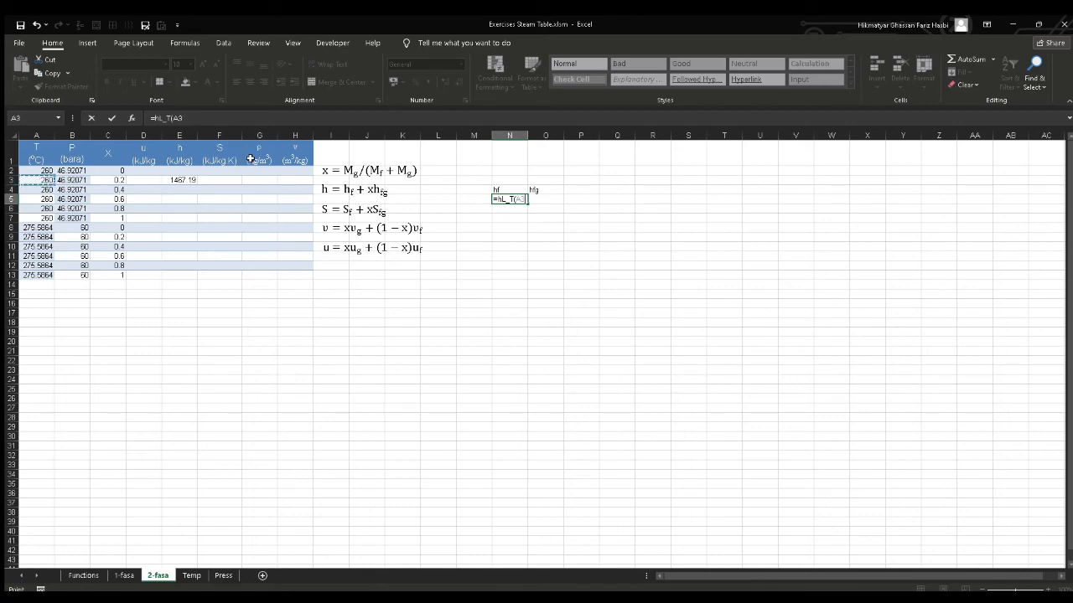
{"action": "key", "text": "Tab"}
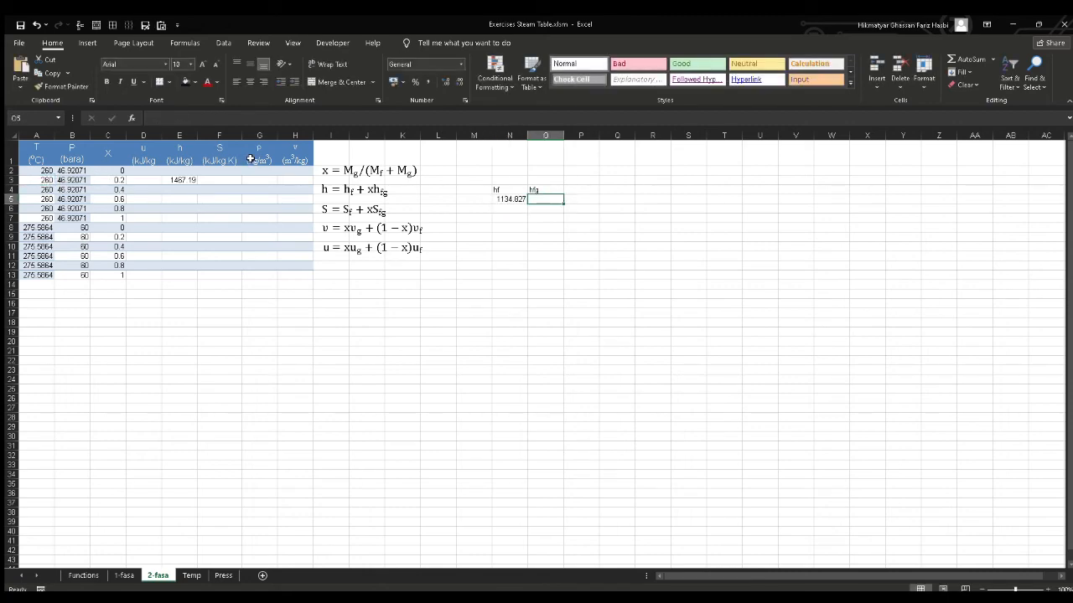
Calculate the evaporation enthalpy in cell O5 with the formula =hV_T(A3)-hL_T(A3)
{"action": "type", "text": "="}
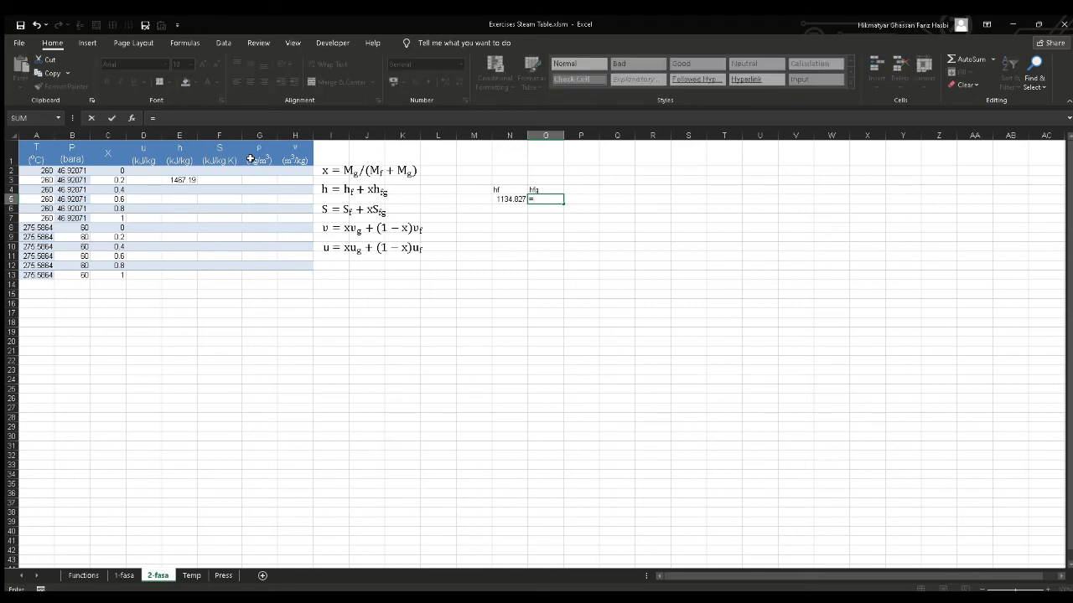
{"action": "type", "text": "hv"}
{"action": "key", "text": "Left"}
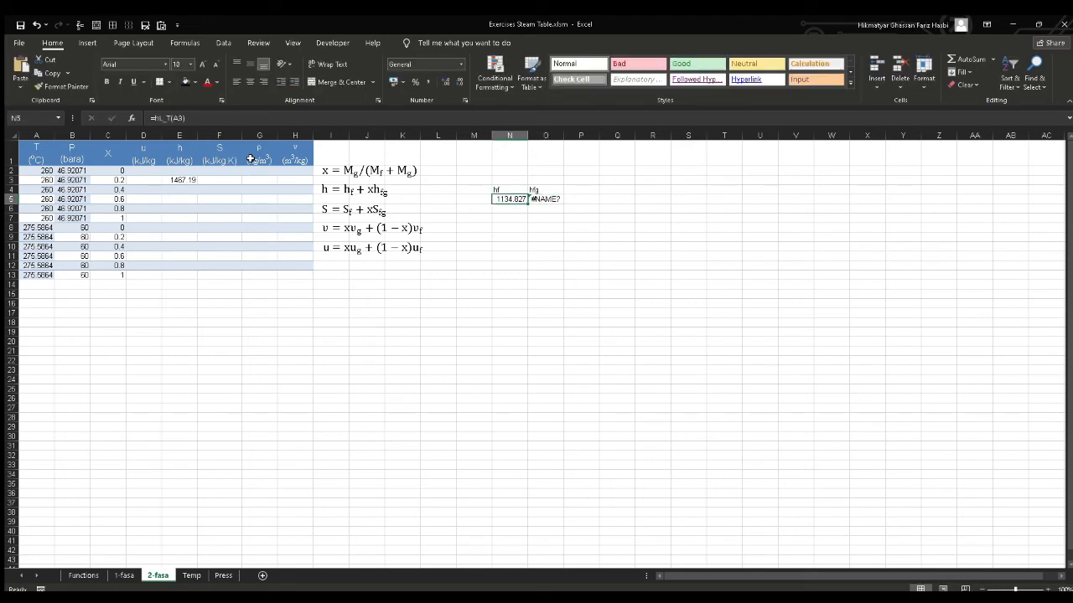
{"action": "key", "text": "Right"}
{"action": "key", "text": "F2"}
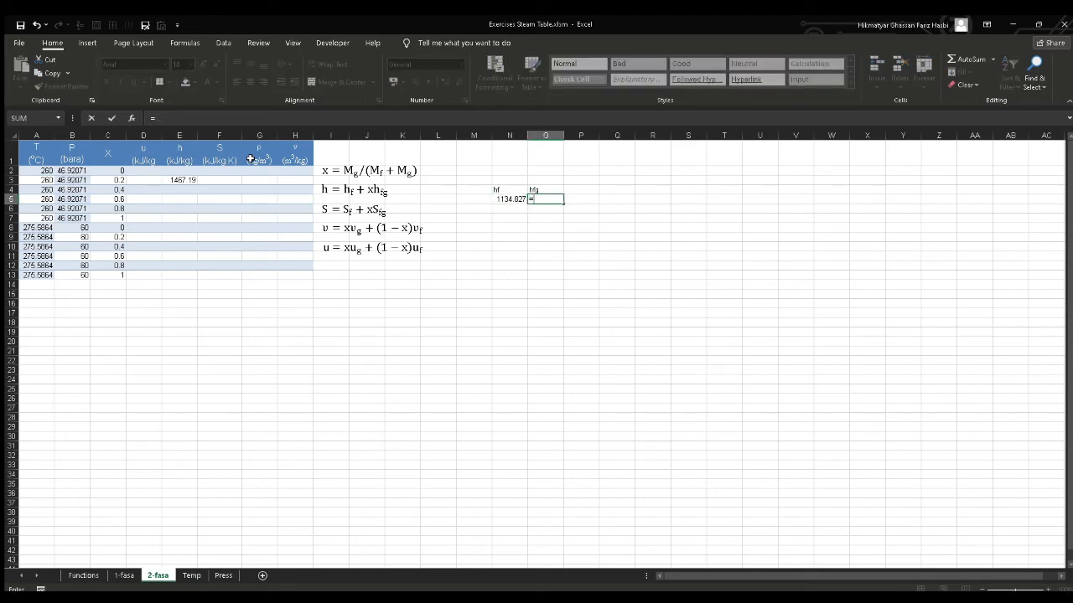
{"action": "key", "text": "Tab"}
{"action": "left_click", "coordinate": [48, 181]}
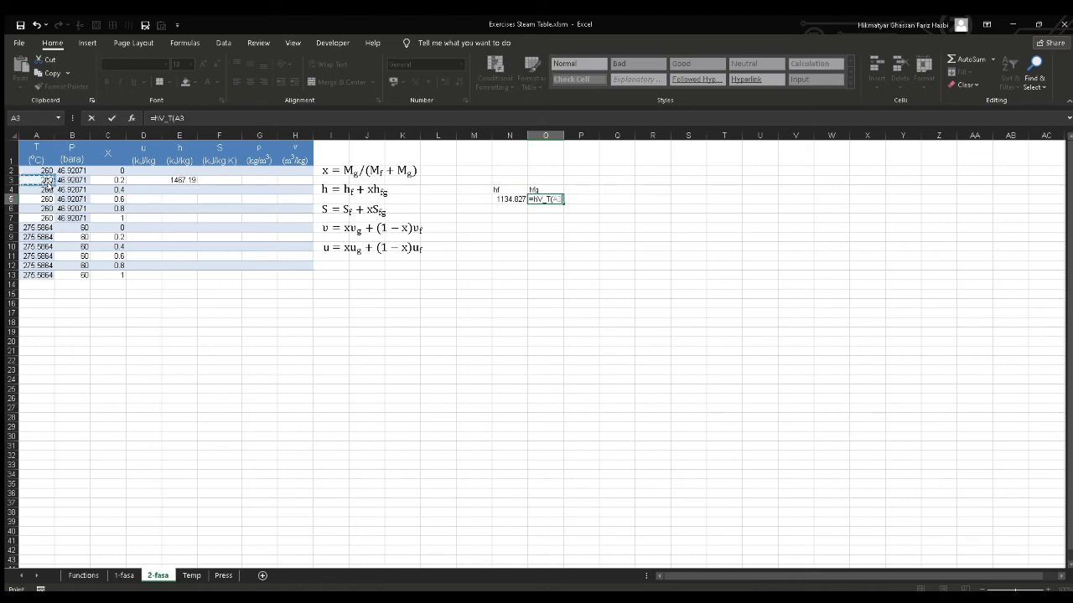
{"action": "type", "text": "-"}
{"action": "type", "text": "-h"}
{"action": "type", "text": "l"}
{"action": "key", "text": "Tab"}
{"action": "left_click", "coordinate": [42, 180]}
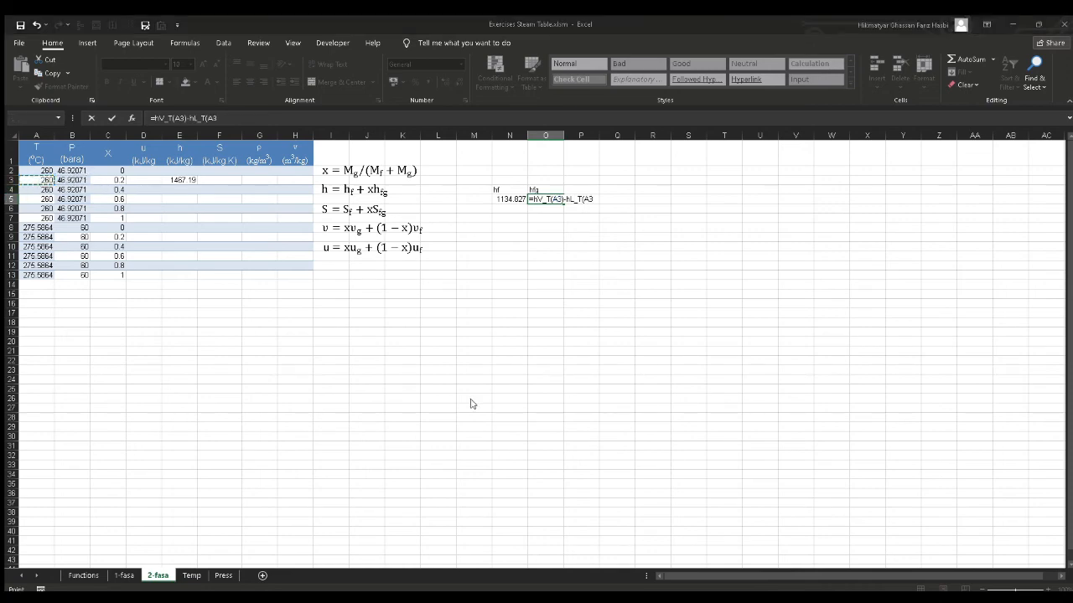
{"action": "key", "text": "Return"}
Add the header h in cell P4 beside hfg
{"action": "left_click", "coordinate": [582, 197]}
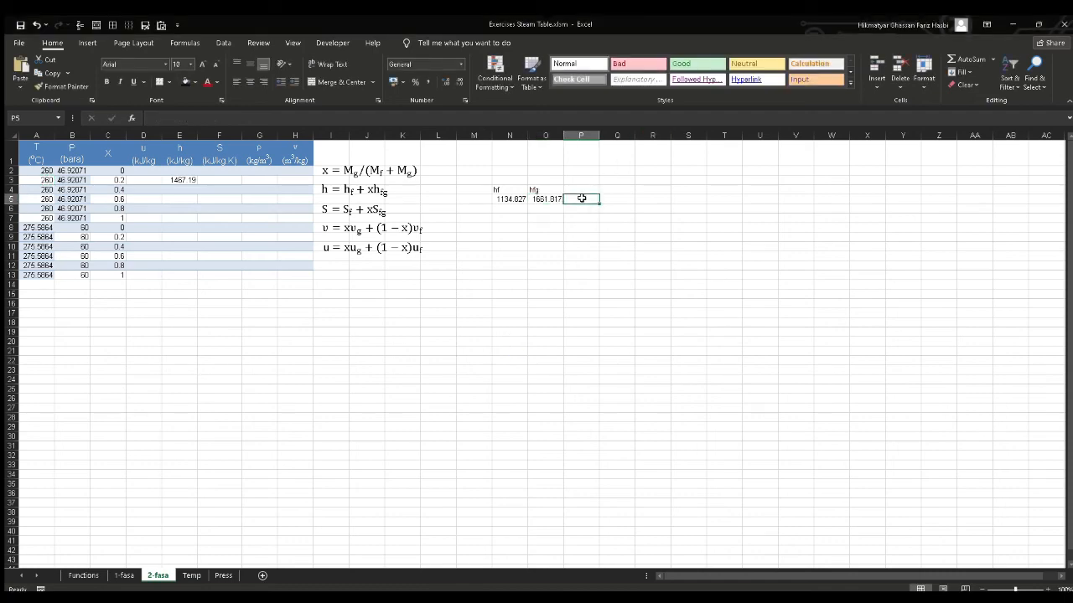
{"action": "left_click", "coordinate": [581, 189]}
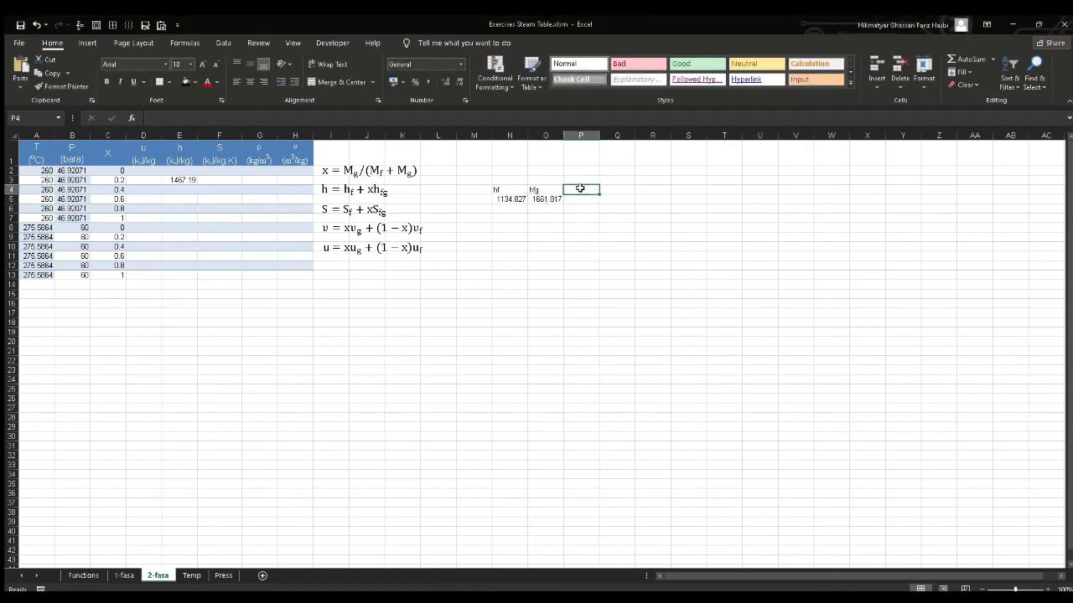
{"action": "type", "text": "h"}
Calculate the mixture enthalpy manually in cell P5 with the formula =N5+C3*O5
{"action": "left_click", "coordinate": [578, 198]}
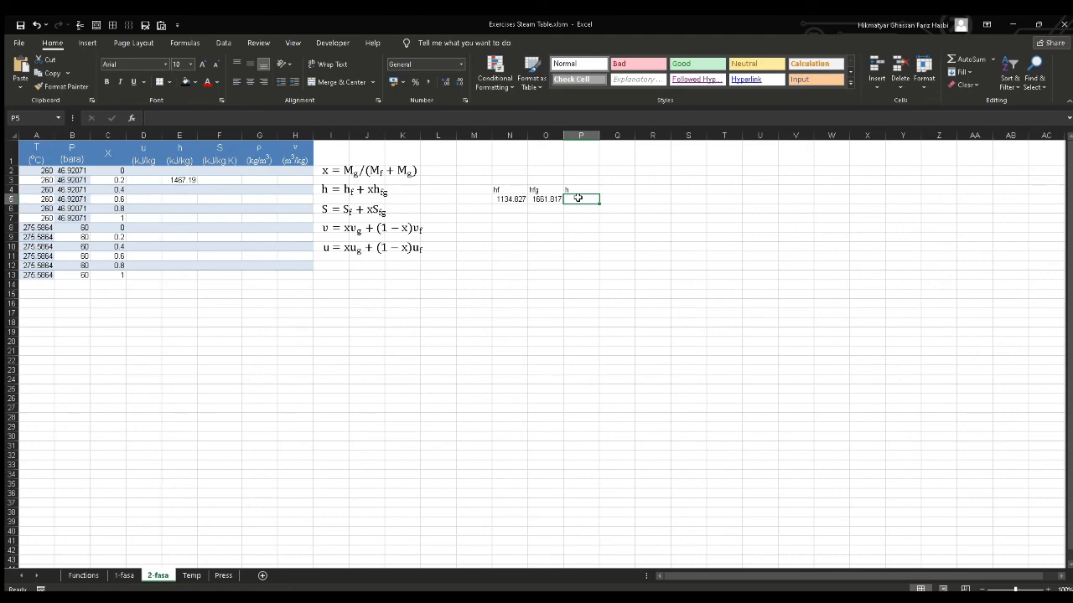
{"action": "type", "text": "="}
{"action": "left_click", "coordinate": [517, 202]}
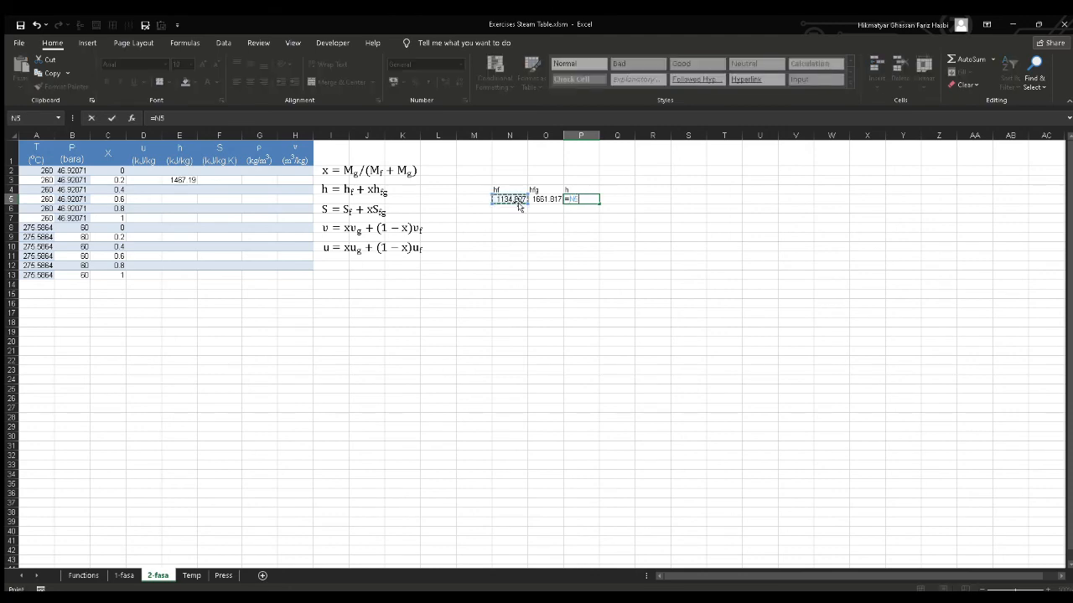
{"action": "type", "text": "+"}
{"action": "left_click", "coordinate": [117, 179]}
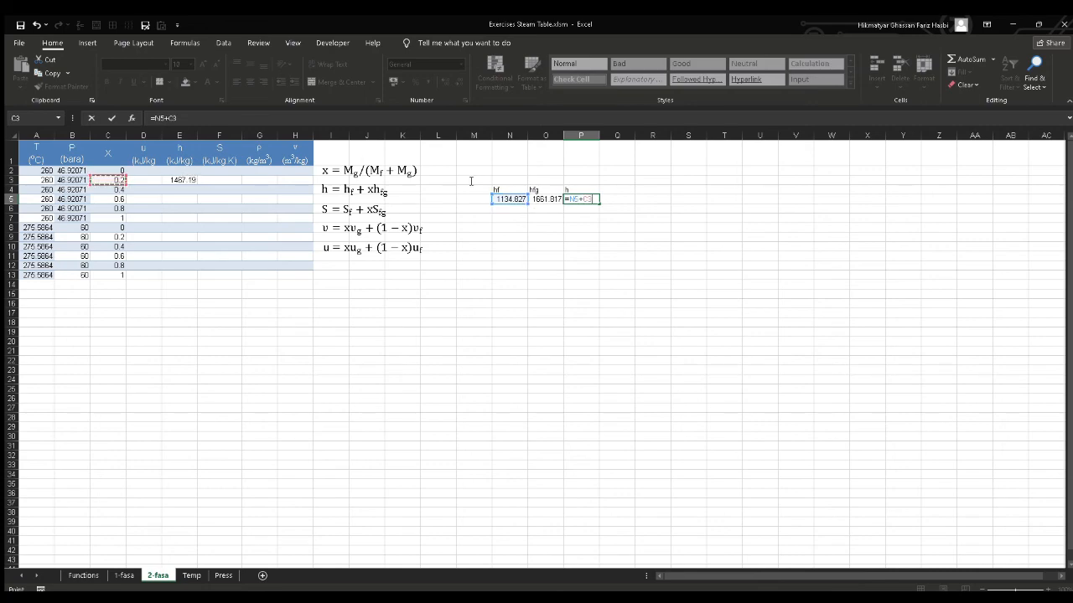
{"action": "type", "text": "*"}
{"action": "left_click", "coordinate": [546, 200]}
{"action": "key", "text": "Return"}
Compare the manually calculated enthalpy in cell P5 with the steam table function's result in cell E3
{"action": "left_click", "coordinate": [577, 199]}
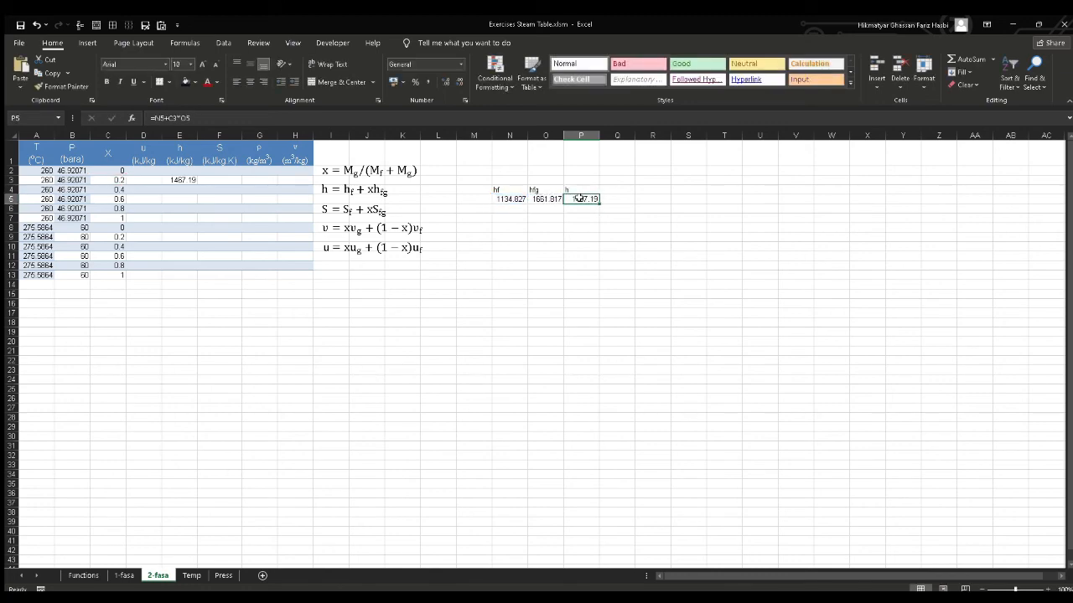
{"action": "left_click", "coordinate": [167, 180]}
{"action": "left_click", "coordinate": [585, 199]}
{"action": "left_click", "coordinate": [174, 181]}
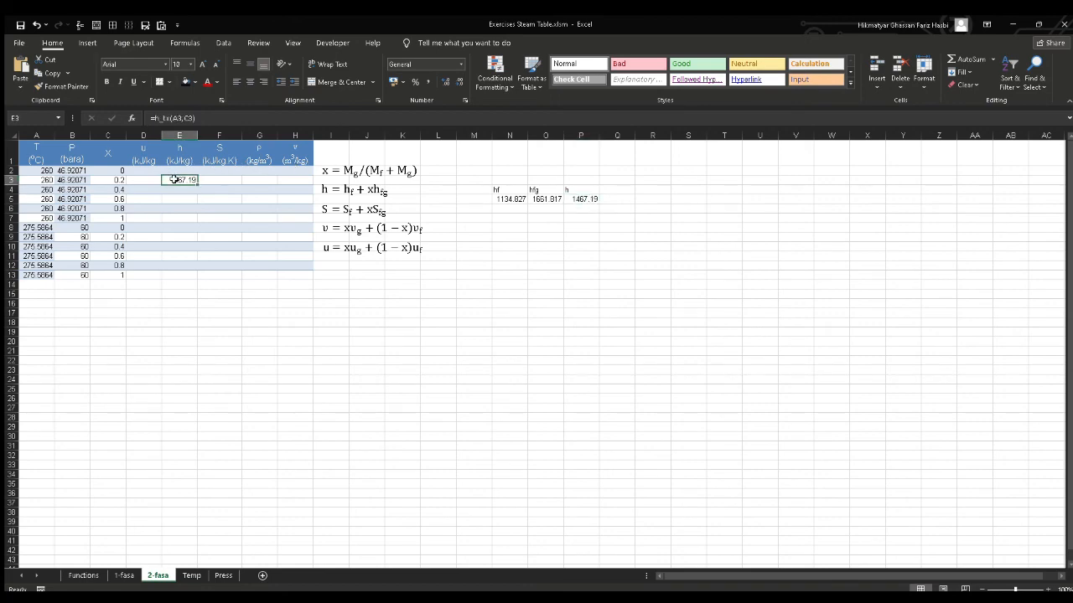
{"action": "left_click", "coordinate": [586, 199]}
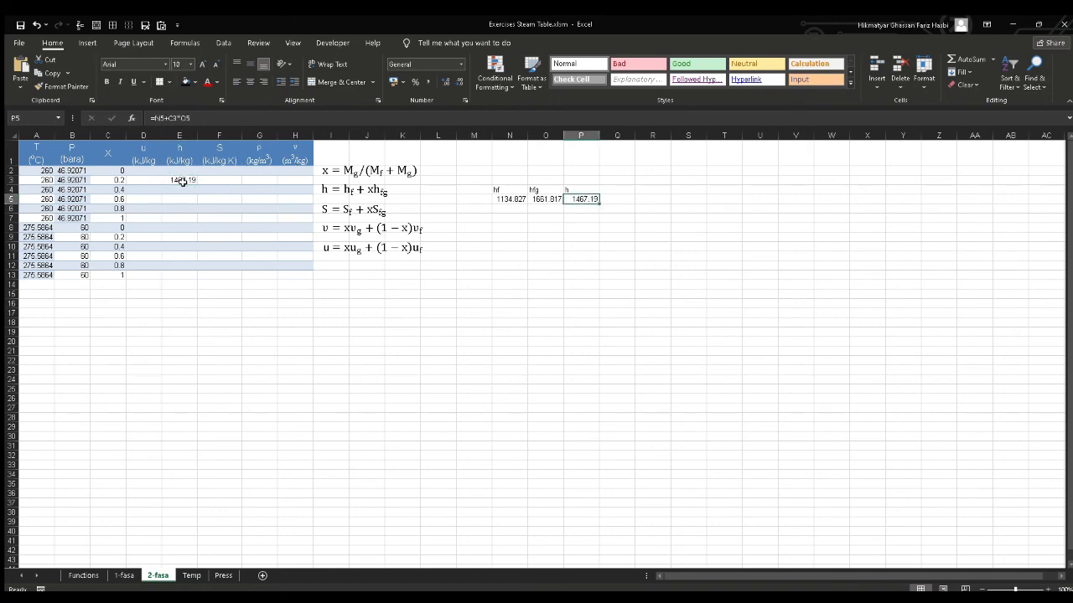
{"action": "left_click", "coordinate": [181, 180]}
Calculate the internal energy in cell D3 from pressure and enthalpy with the formula =u_ph(B3,E3)
{"action": "left_click", "coordinate": [141, 183]}
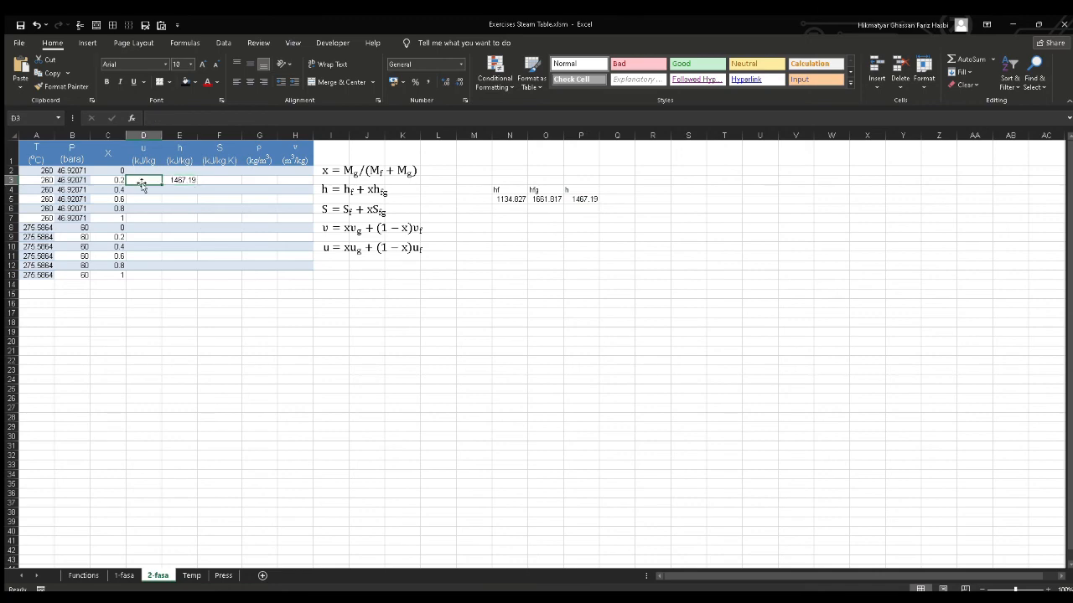
{"action": "type", "text": "=u_"}
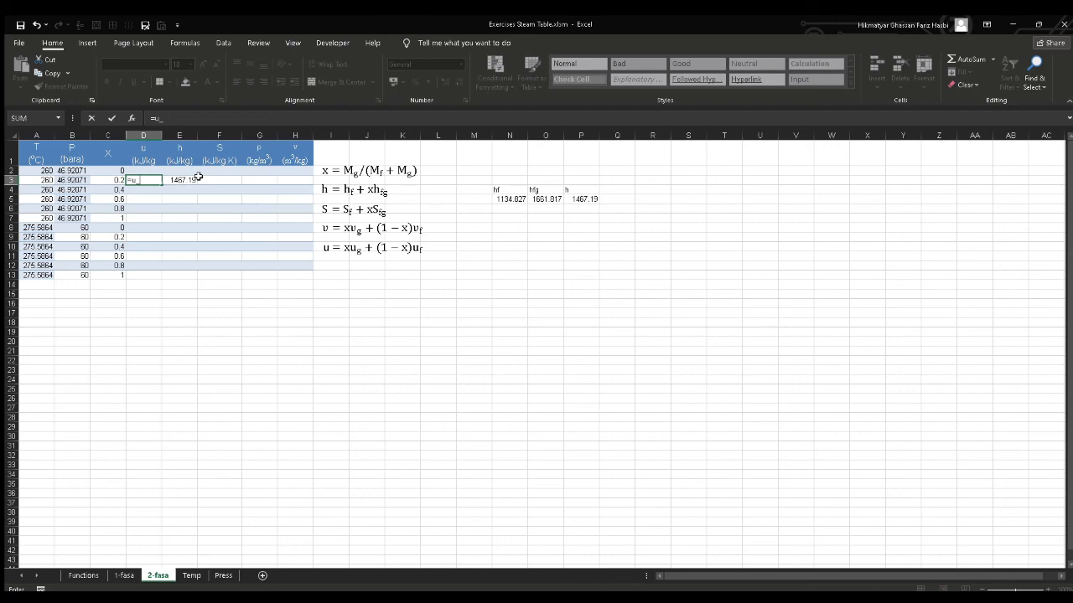
{"action": "type", "text": "ph("}
{"action": "left_click", "coordinate": [78, 182]}
{"action": "type", "text": ","}
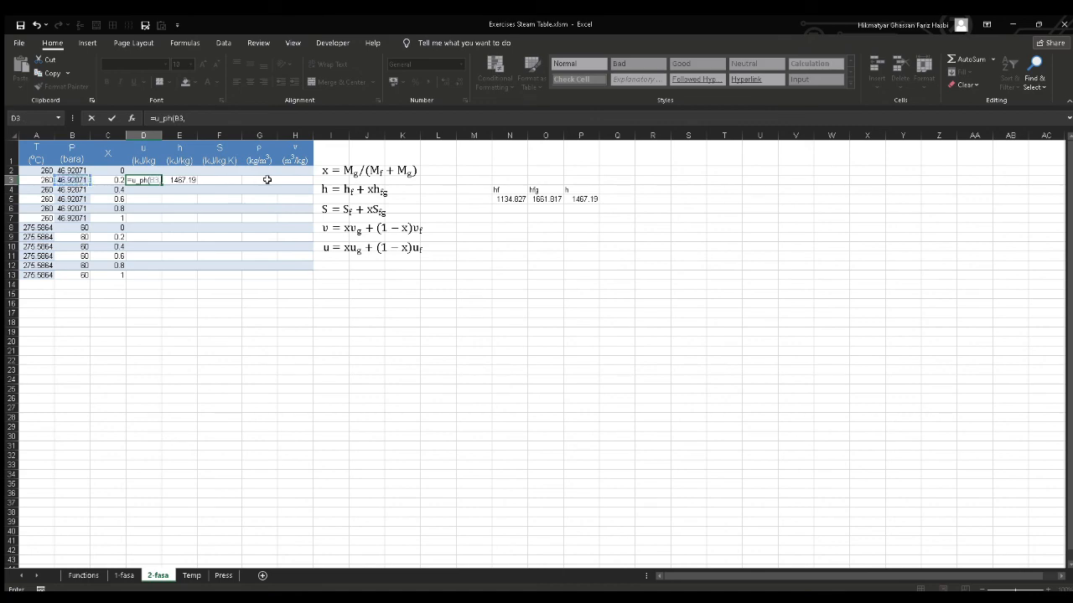
{"action": "left_click", "coordinate": [183, 179]}
{"action": "type", "text": ")"}
{"action": "key", "text": "Return"}
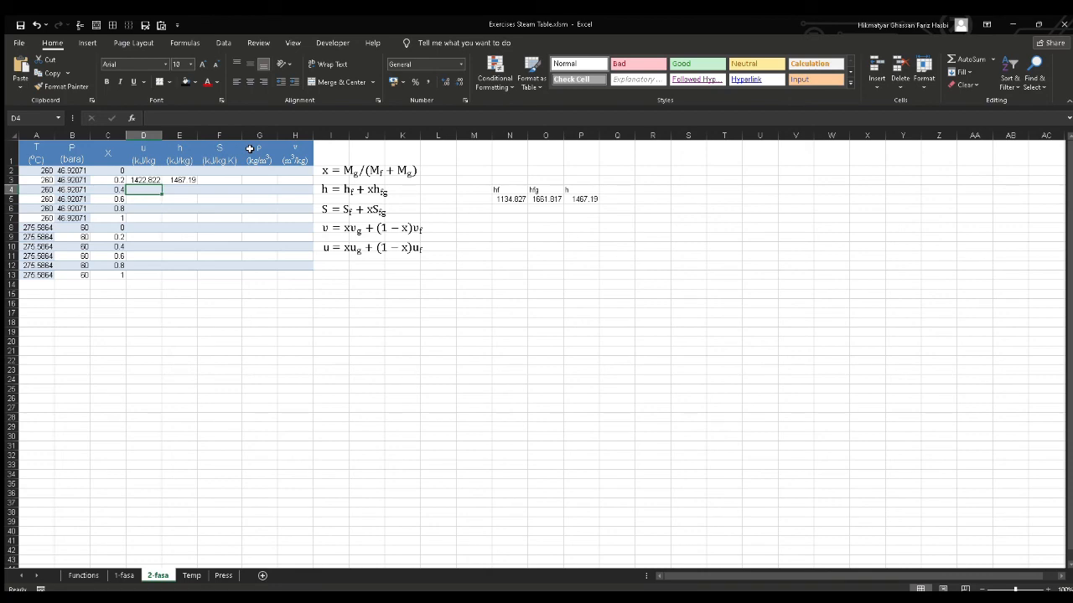